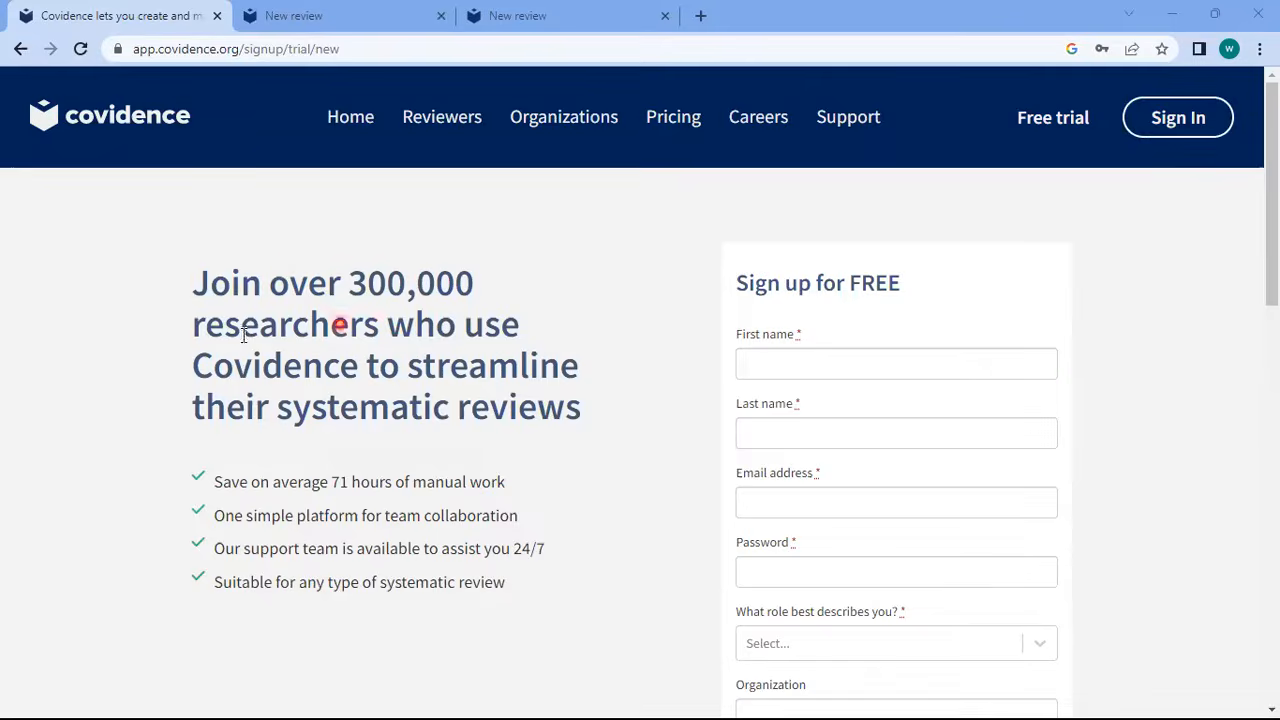
Highlight parts of the sign-up headline and the free trial text
drag(289, 283, 374, 329)
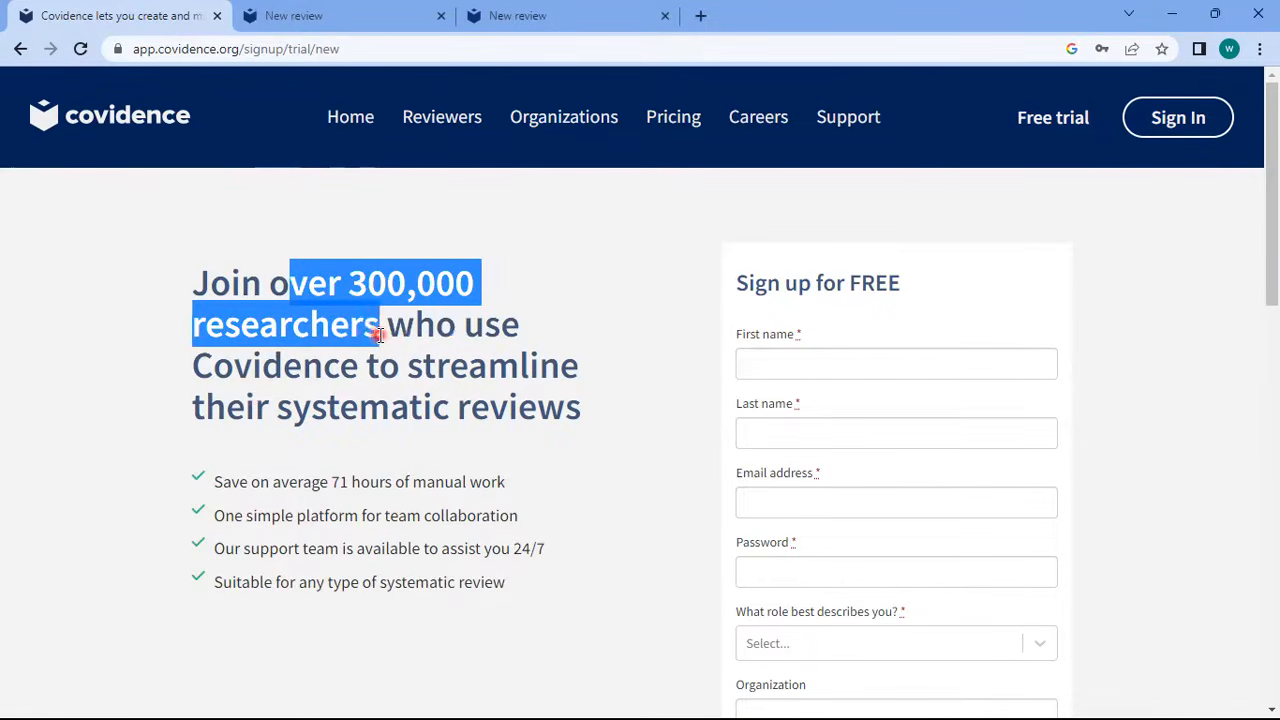
click(135, 343)
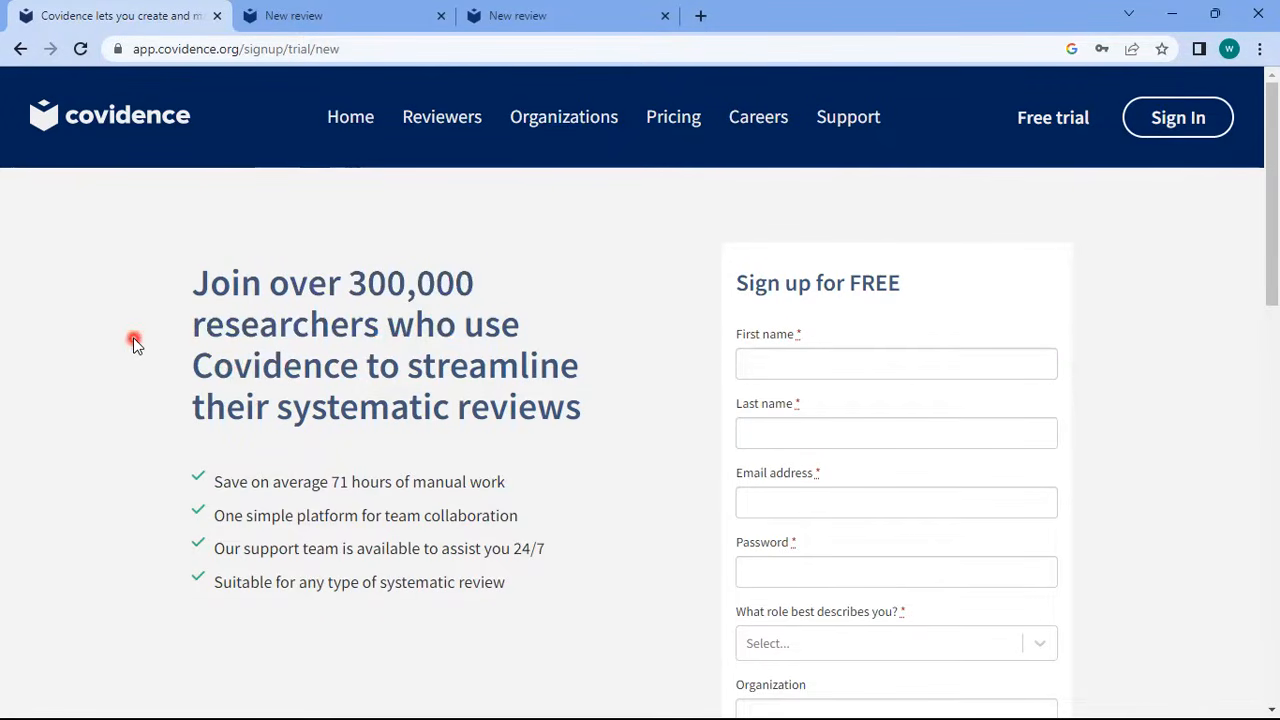
drag(1010, 101, 1117, 140)
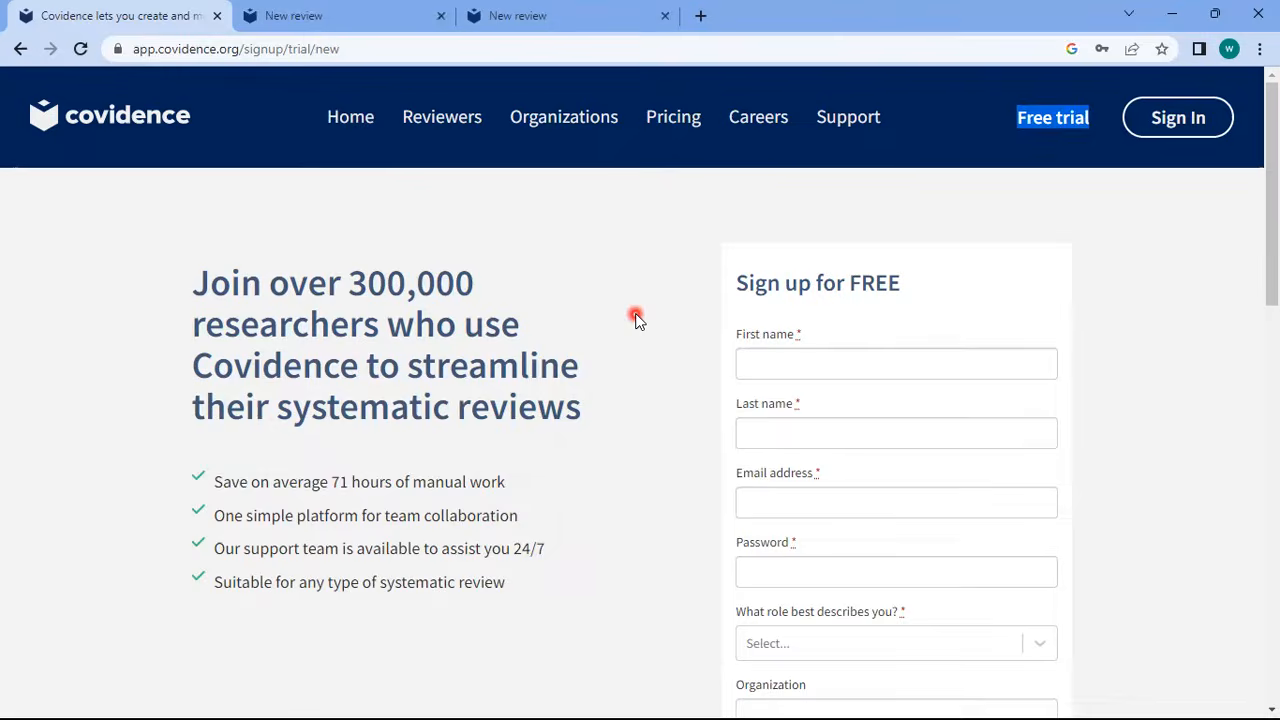
mouse_move(1272, 197)
mouse_down()
mouse_move(1274, 283)
mouse_move(1263, 194)
mouse_up()
Enter your first name, last name, e-mail address and a password in the sign-up form
click(874, 368)
key(Tab)
key(Tab)
key(Tab)
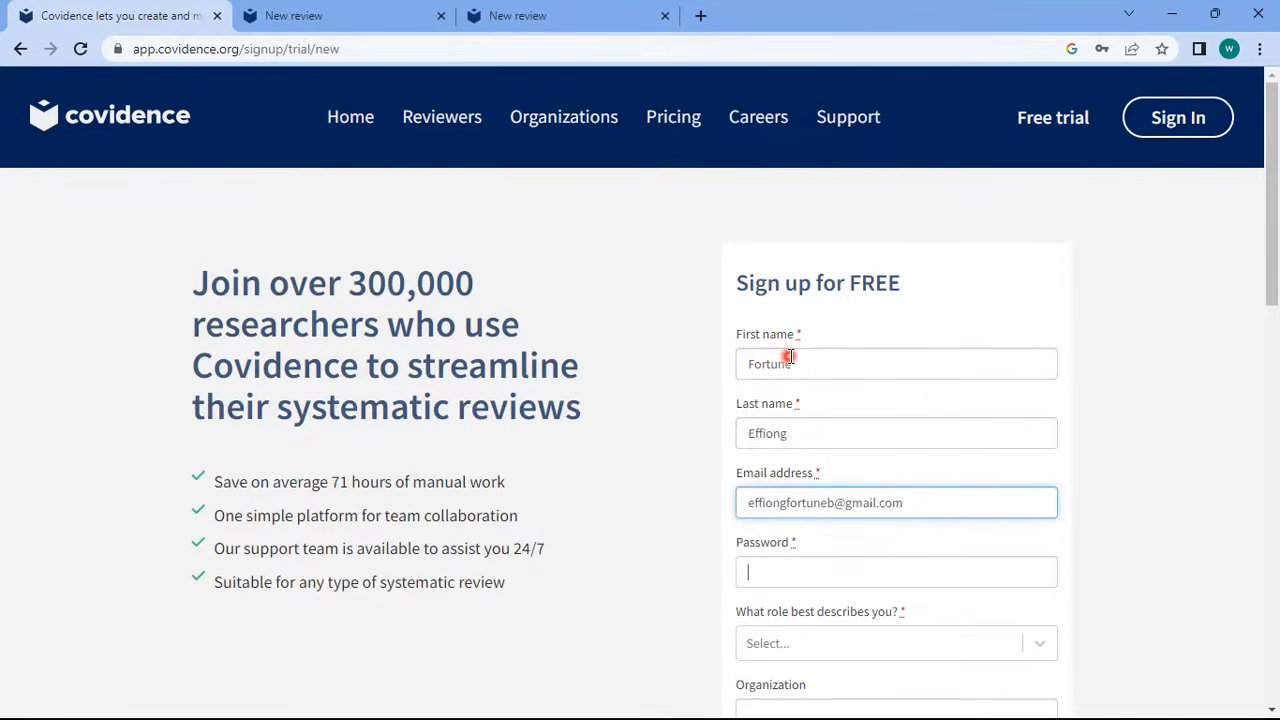
key(BackSpace)
key(BackSpace)
key(BackSpace)
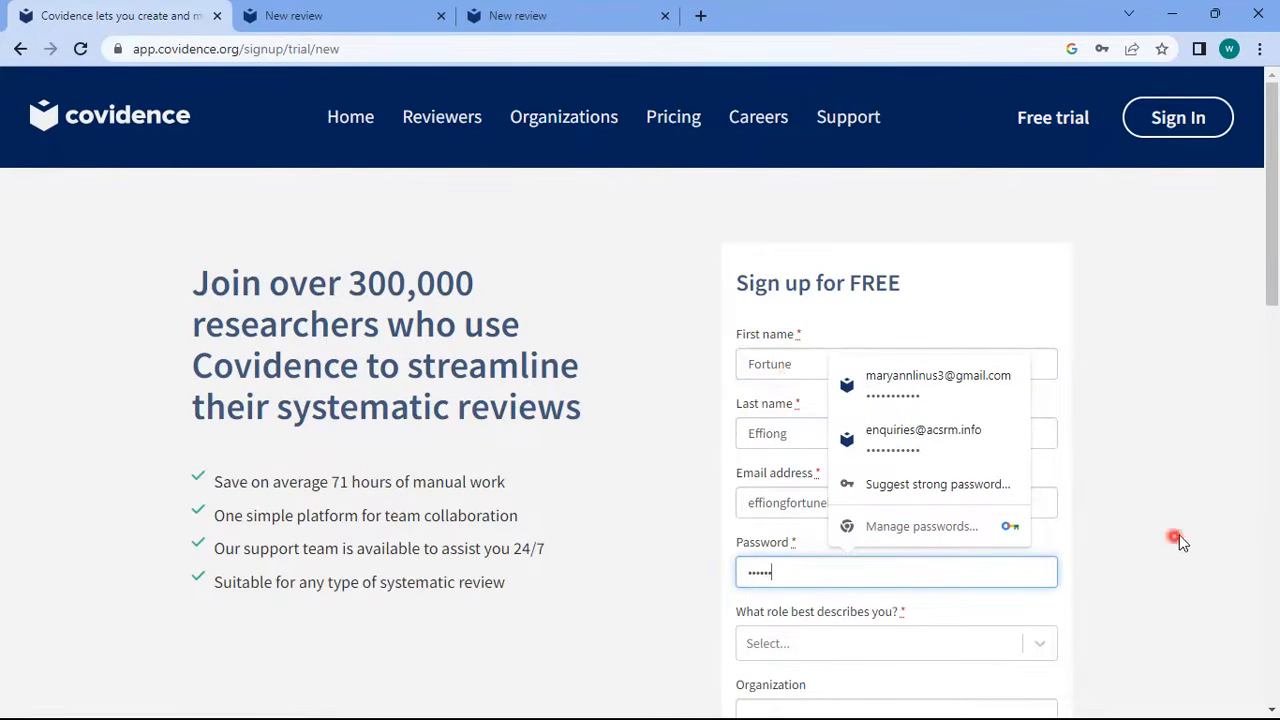
click(1180, 540)
Choose the Researcher role, accept terms, privacy policy and product e-mails, and tick the reCAPTCHA
scroll(960, 450, down, 2)
click(934, 397)
click(826, 508)
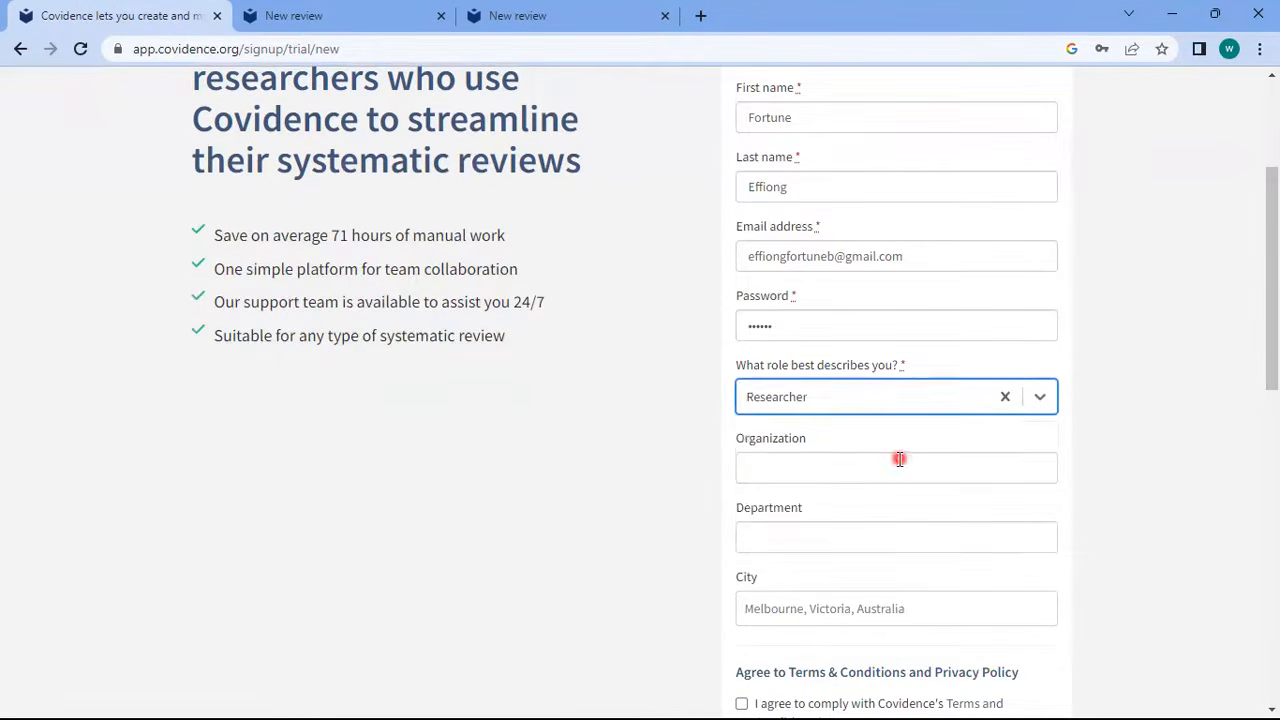
drag(1272, 328, 1218, 452)
click(742, 346)
click(742, 394)
click(741, 481)
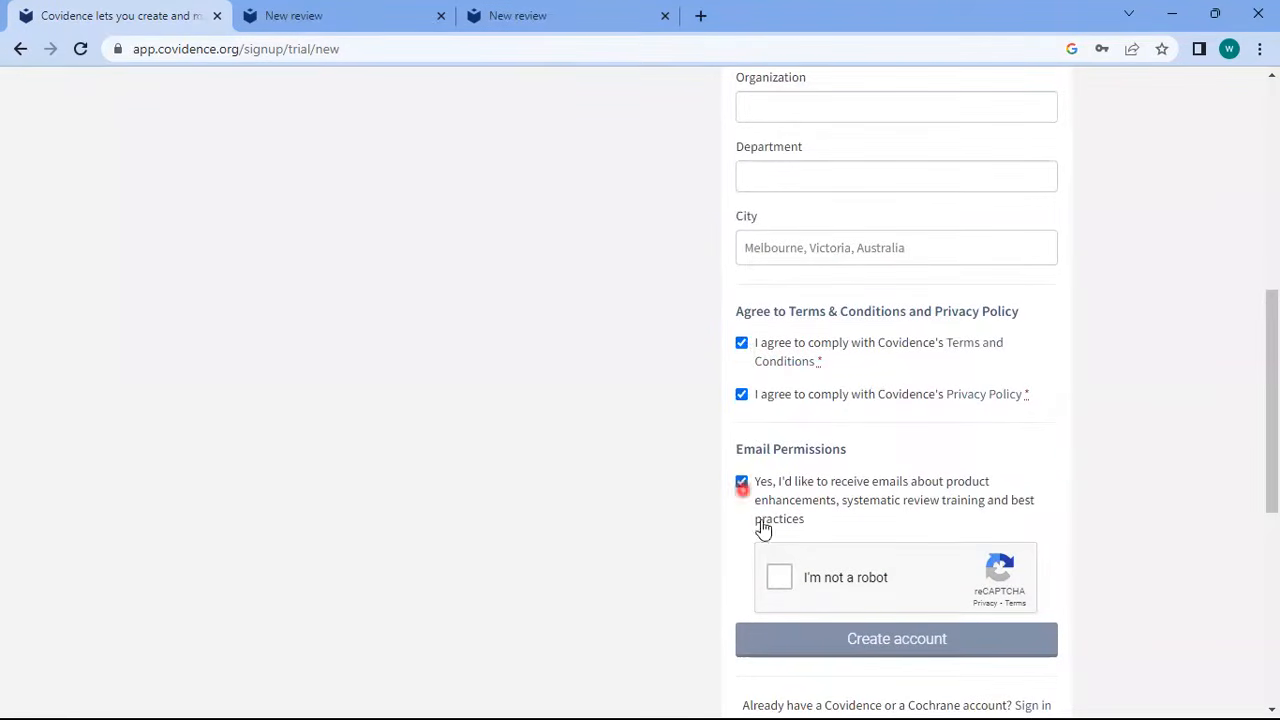
click(780, 580)
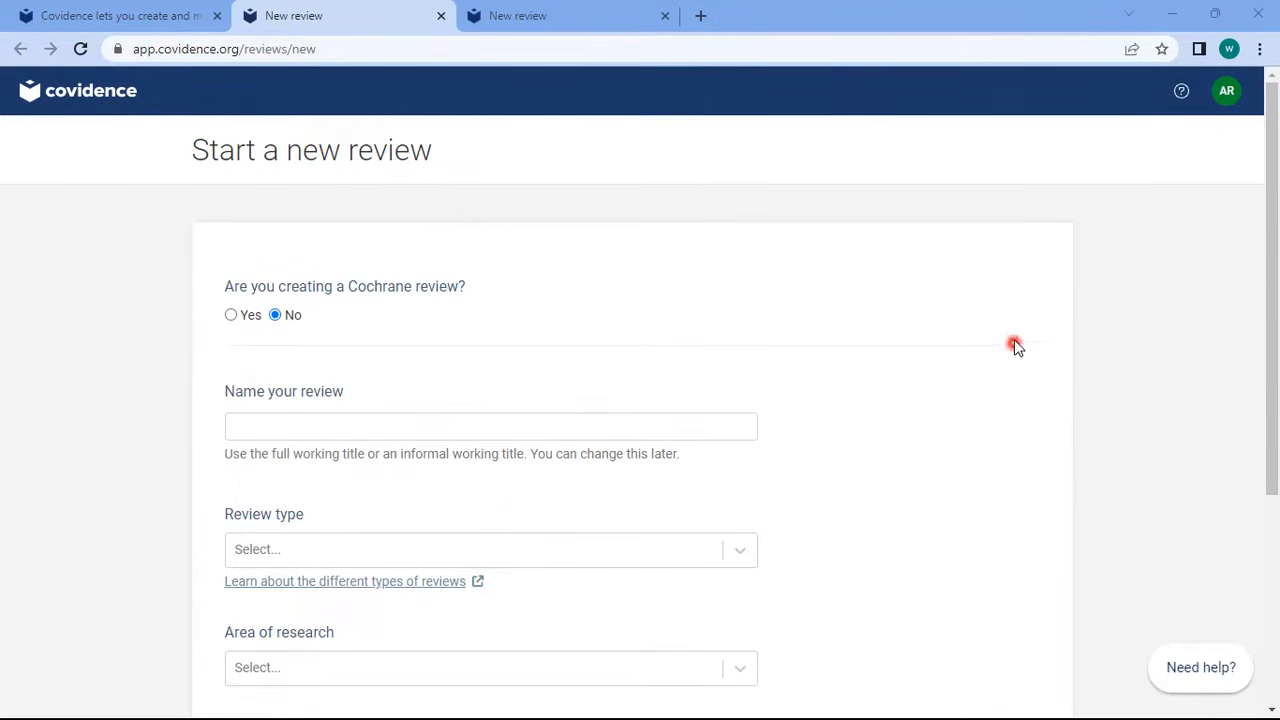
Switch to the New review browser tab and scroll the Start a new review form
scroll(1268, 240, down, 1)
scroll(1268, 230, up, 1)
drag(1276, 293, 1276, 266)
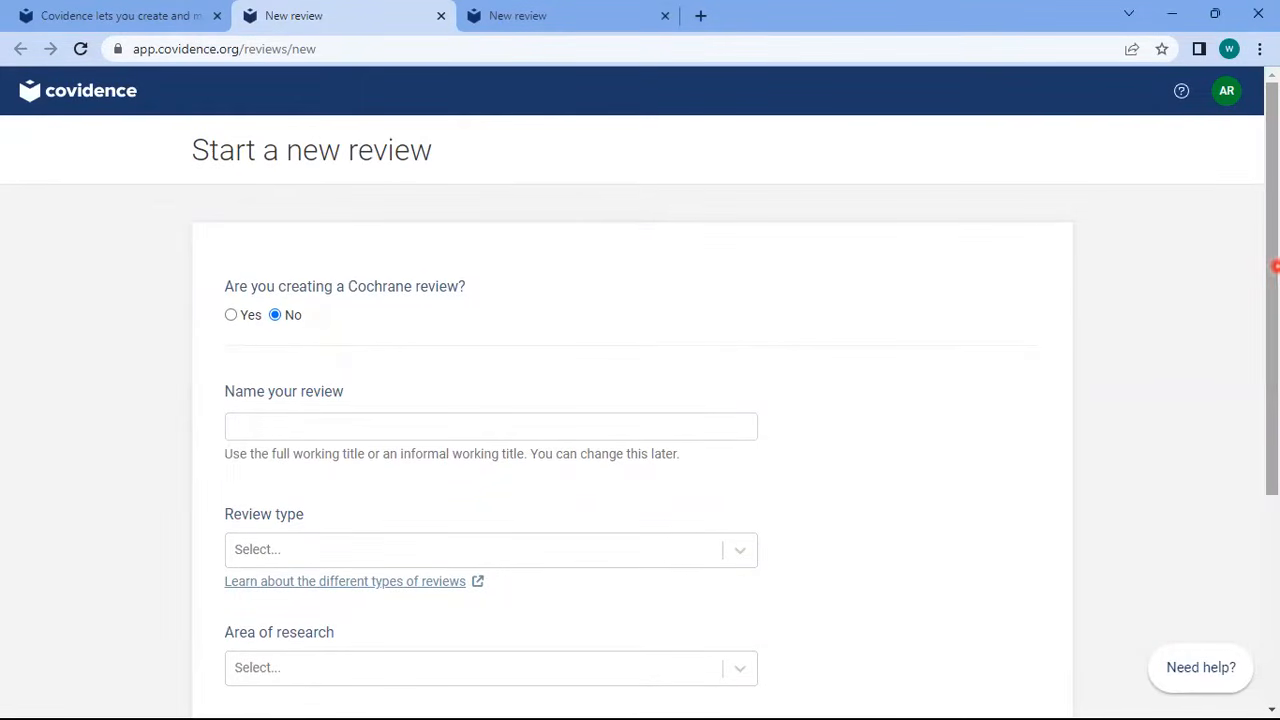
click(196, 180)
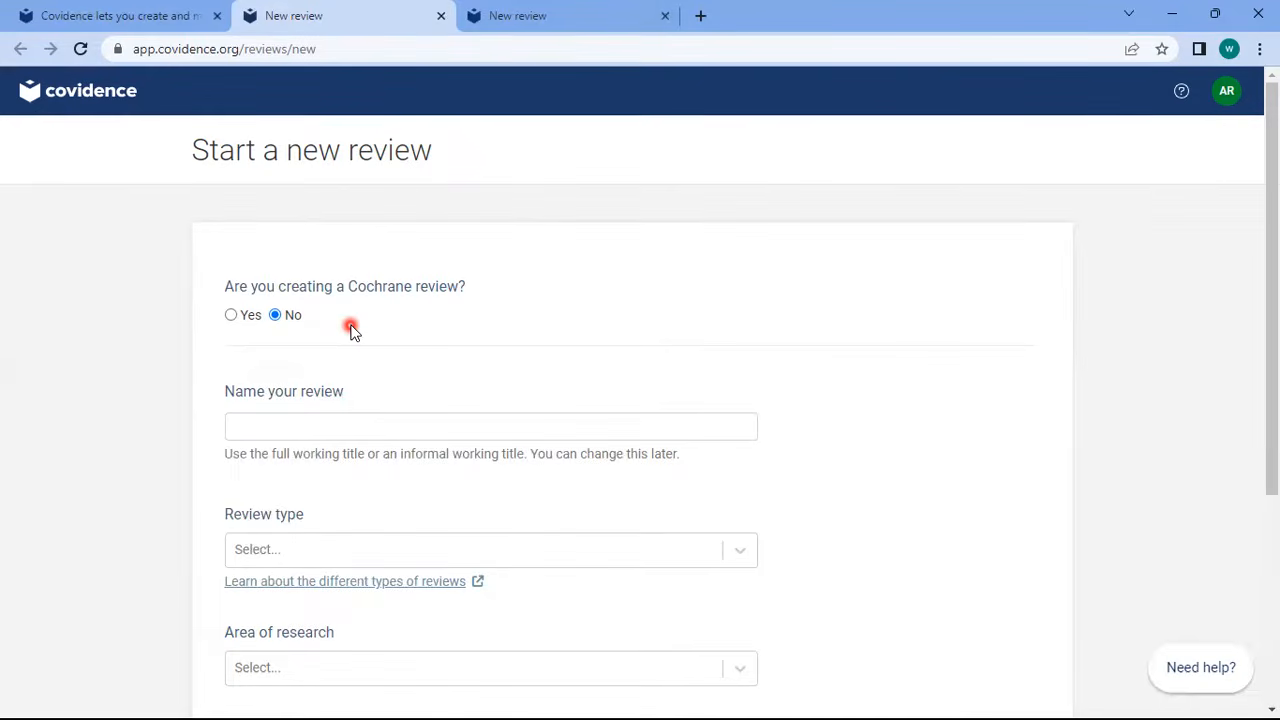
drag(1275, 330, 1275, 375)
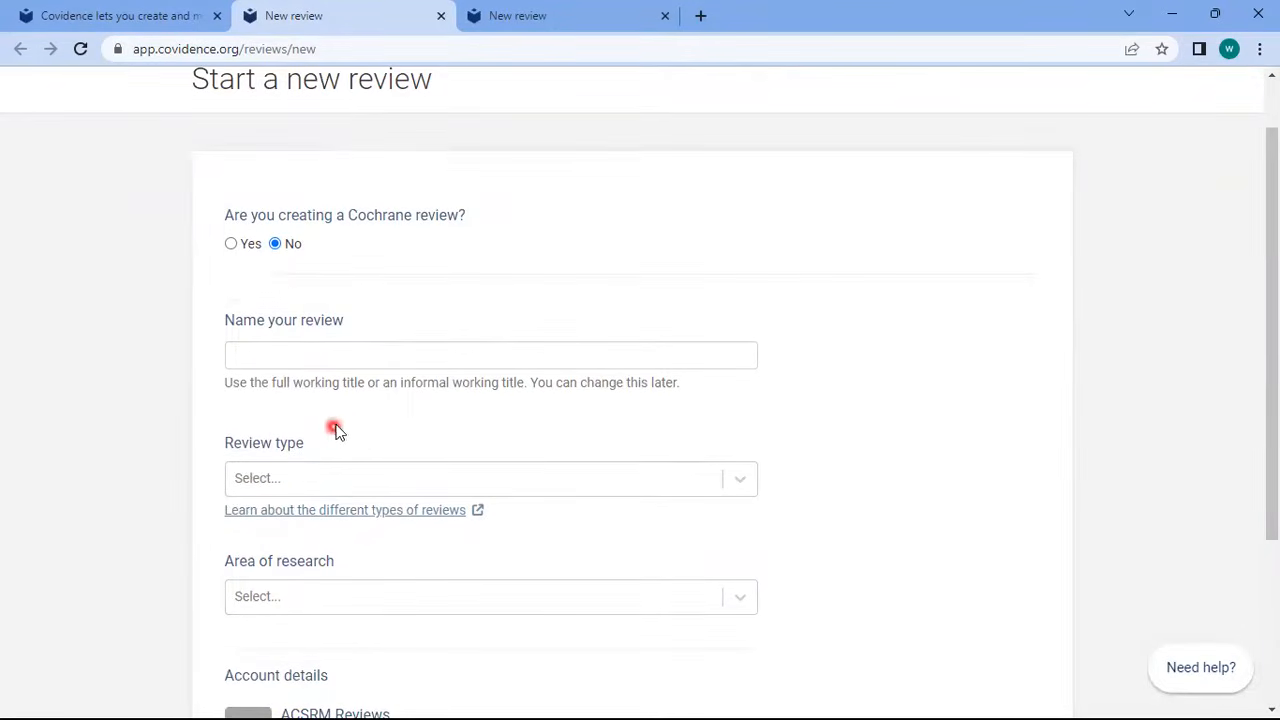
Name the review 'Community Health Insurance Schemes in Nigeria'
click(366, 352)
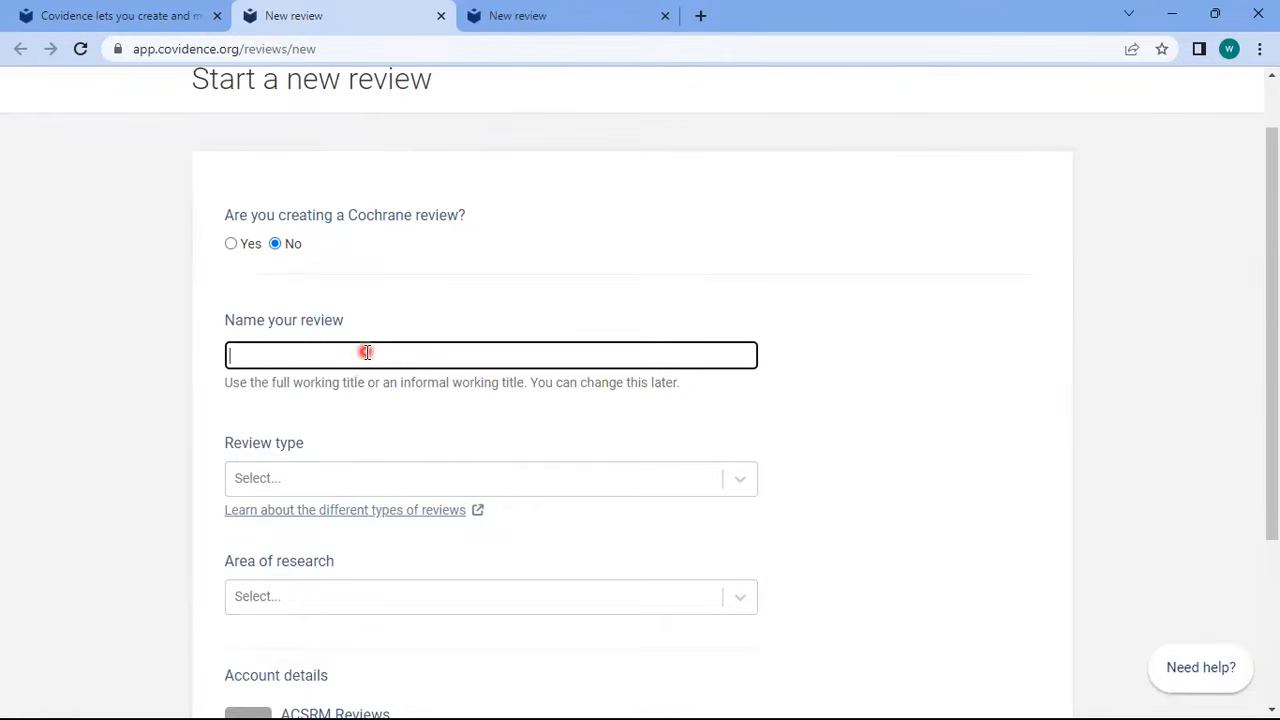
text(Community Health Institu)
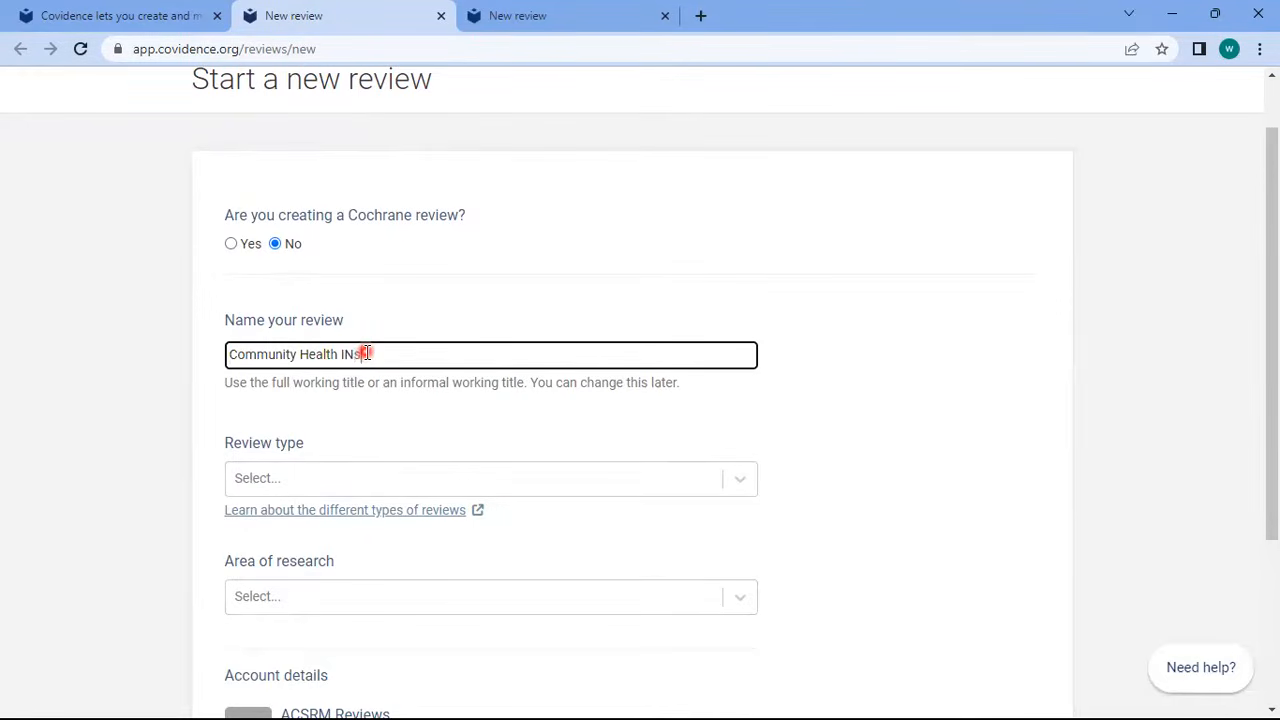
text(ance Scheme in Nigeria)
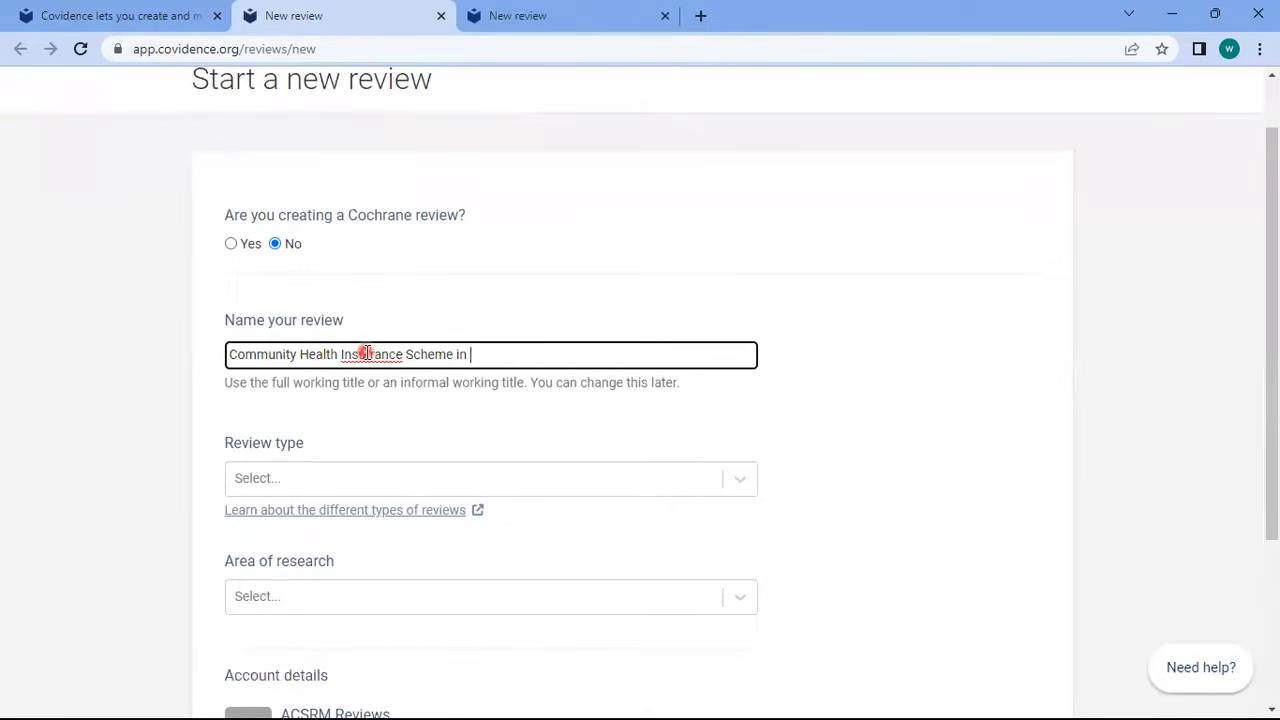
key(Left)
key(Left)
key(Left)
key(Left)
key(Left)
key(Left)
key(Left)
key(Left)
key(Left)
key(Left)
text(s)
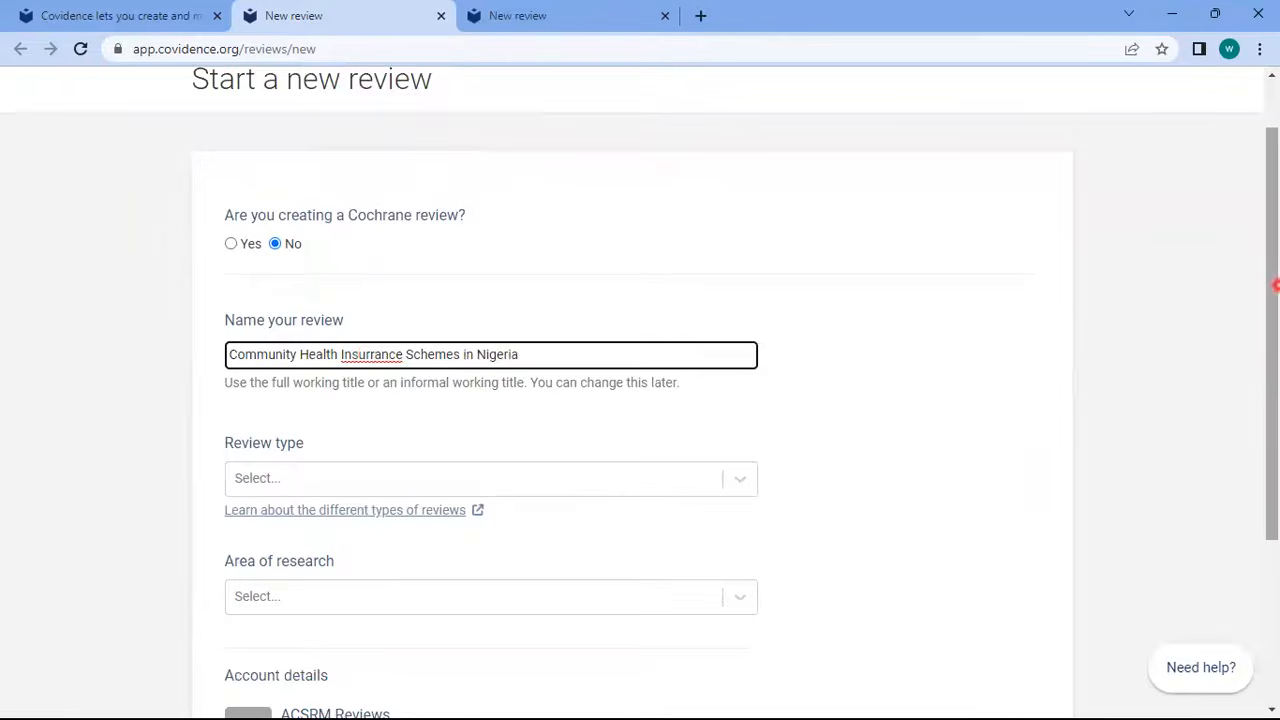
drag(1274, 288, 1274, 323)
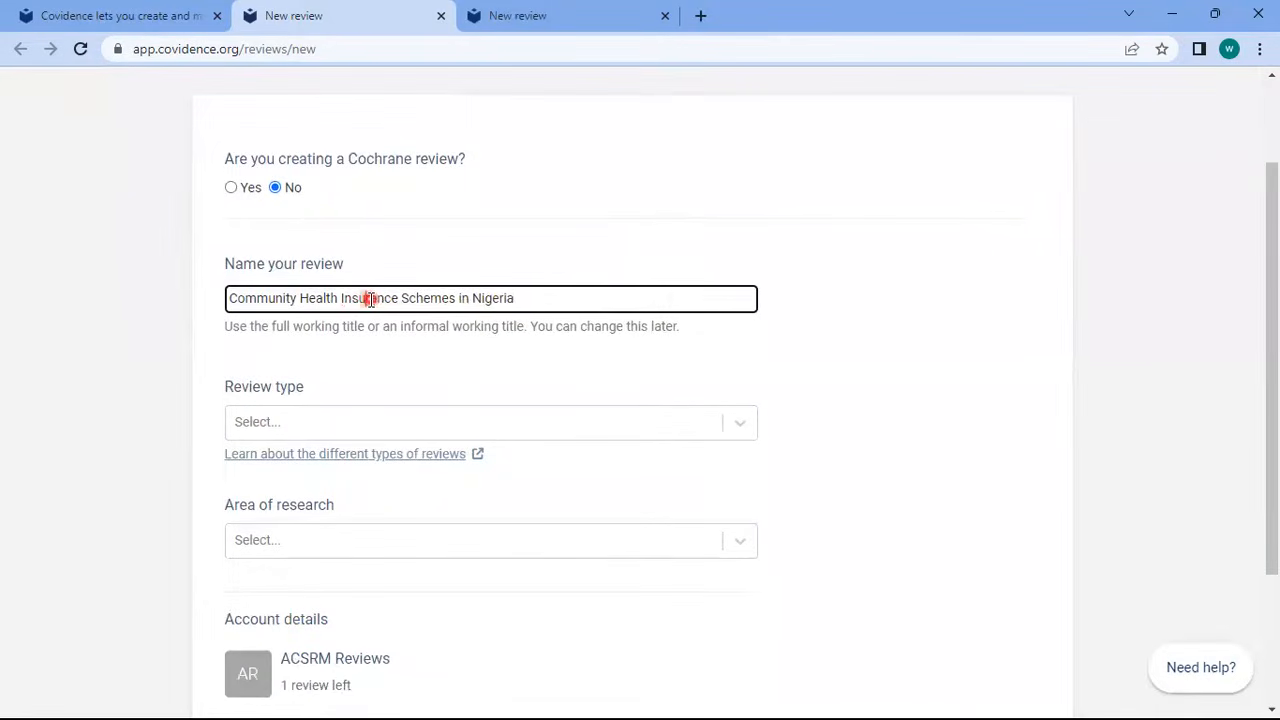
Set review type to Systematic review and area to Medical and health sciences, then create it
click(416, 424)
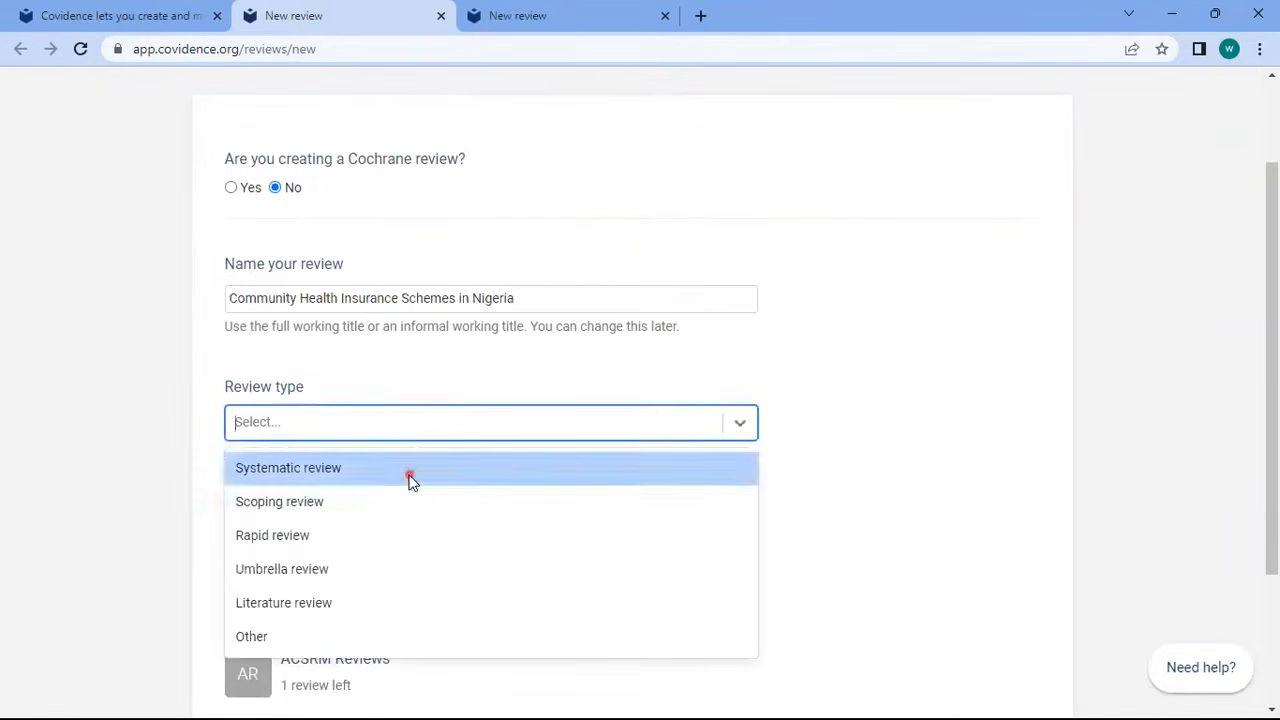
click(409, 474)
click(404, 530)
text(medi)
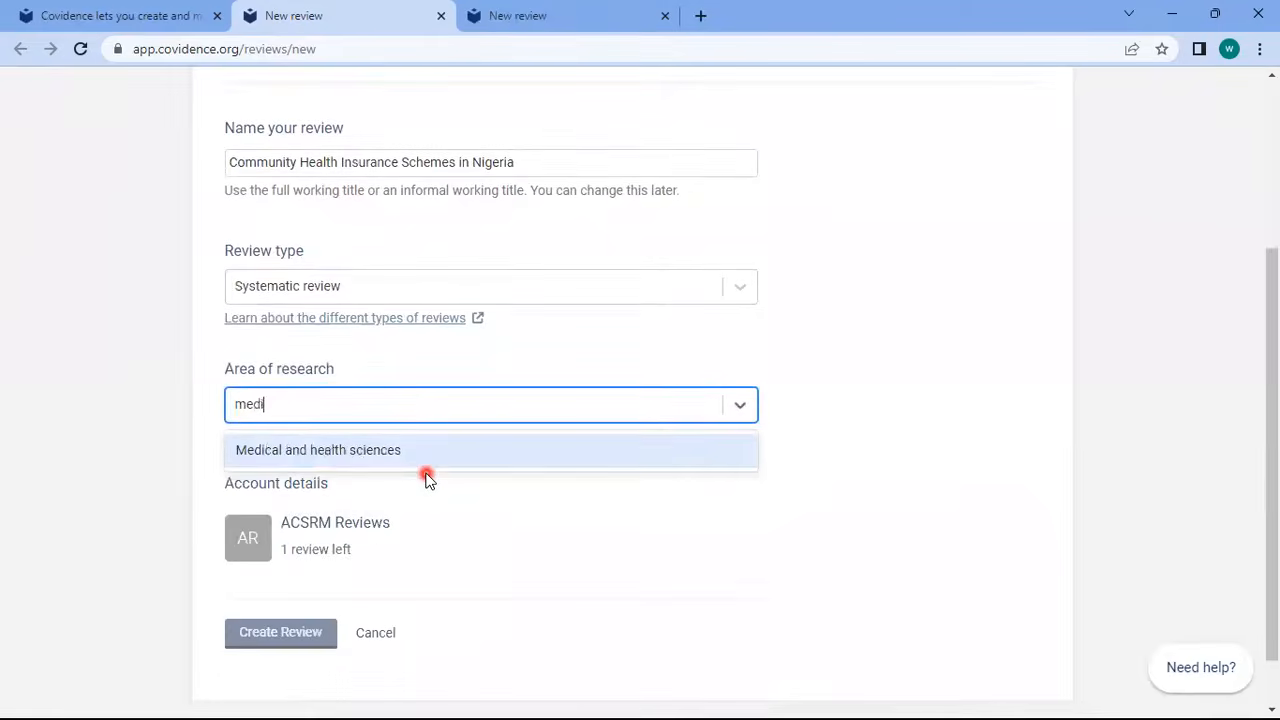
key(Return)
scroll(640, 400, down, 1)
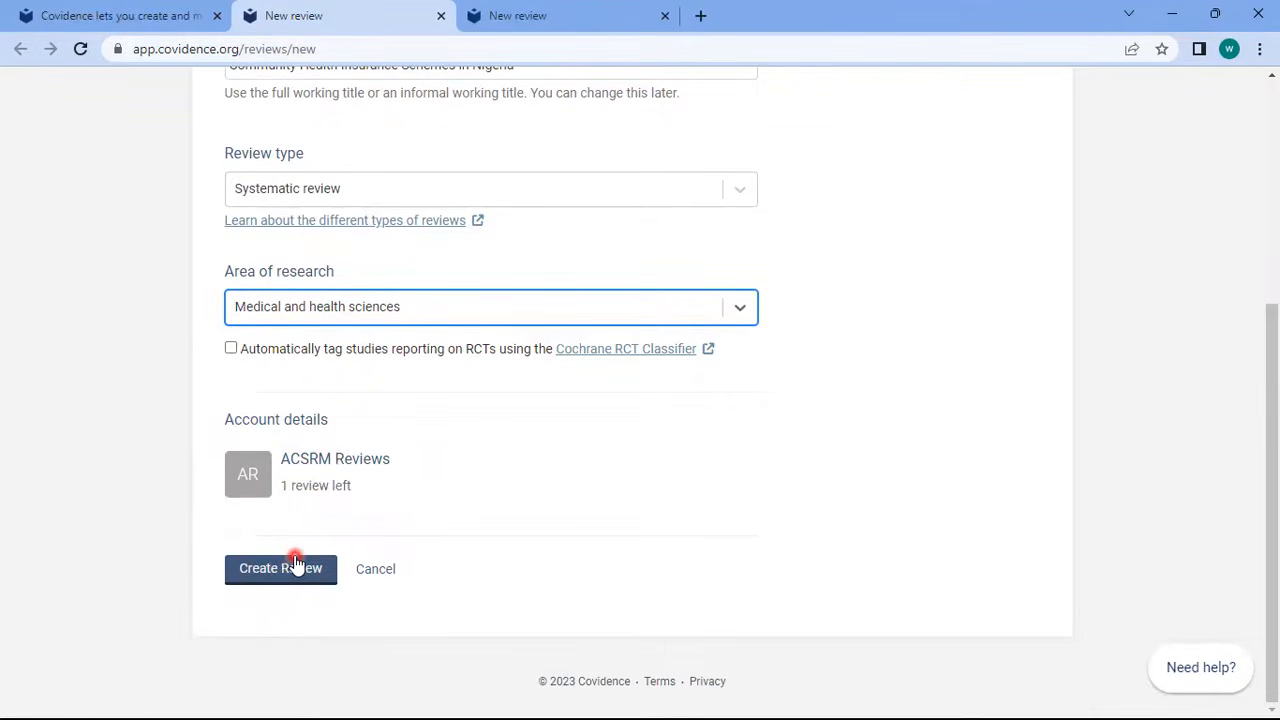
drag(1273, 566, 1276, 611)
drag(1273, 545, 1254, 380)
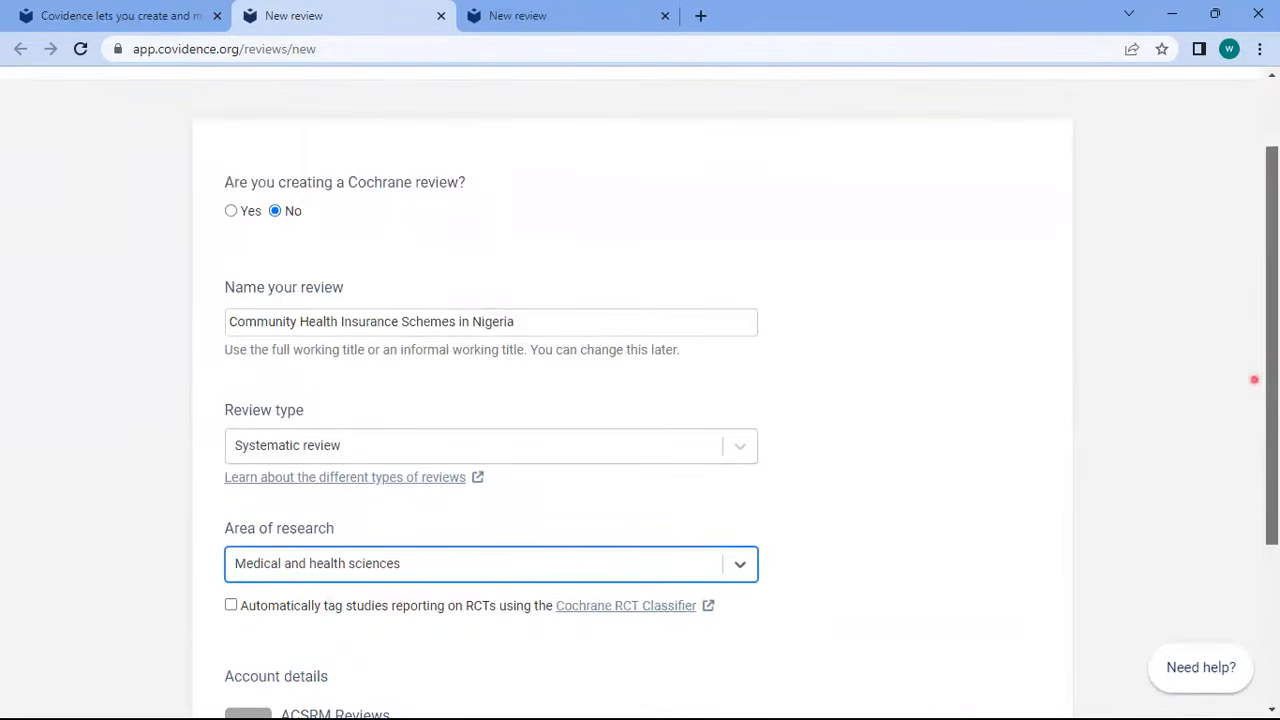
drag(1254, 380, 1276, 540)
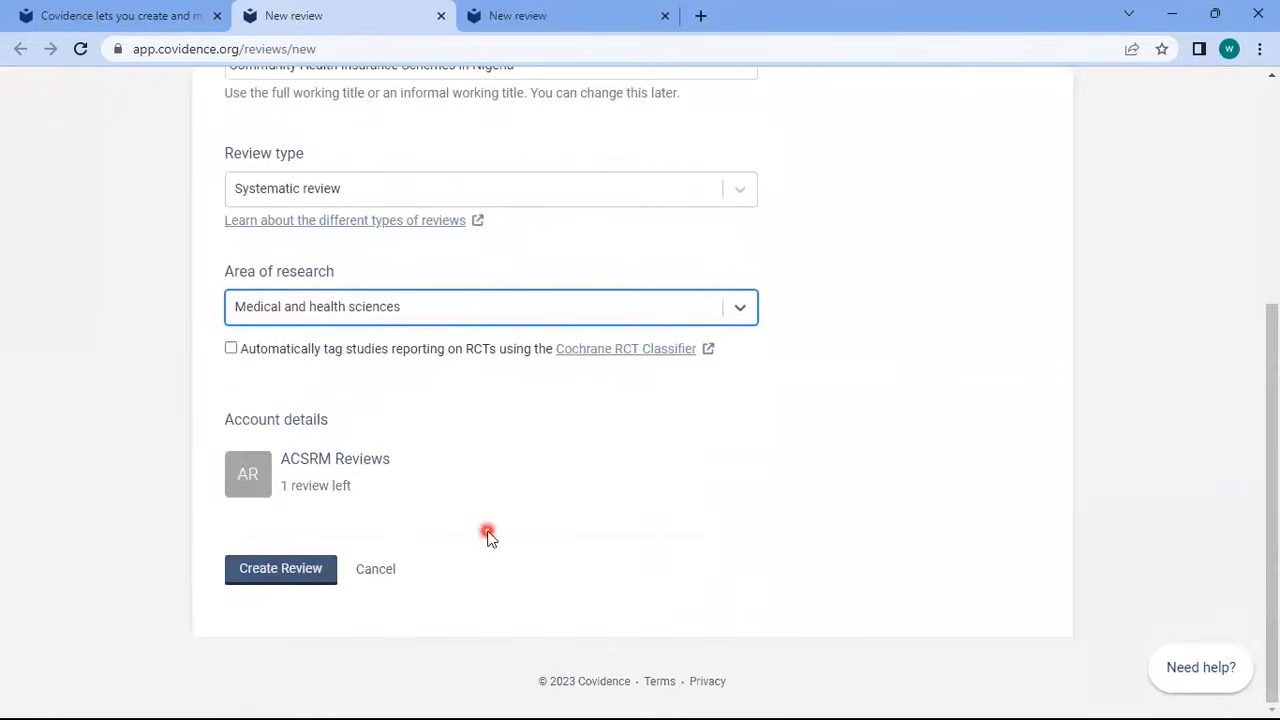
click(293, 570)
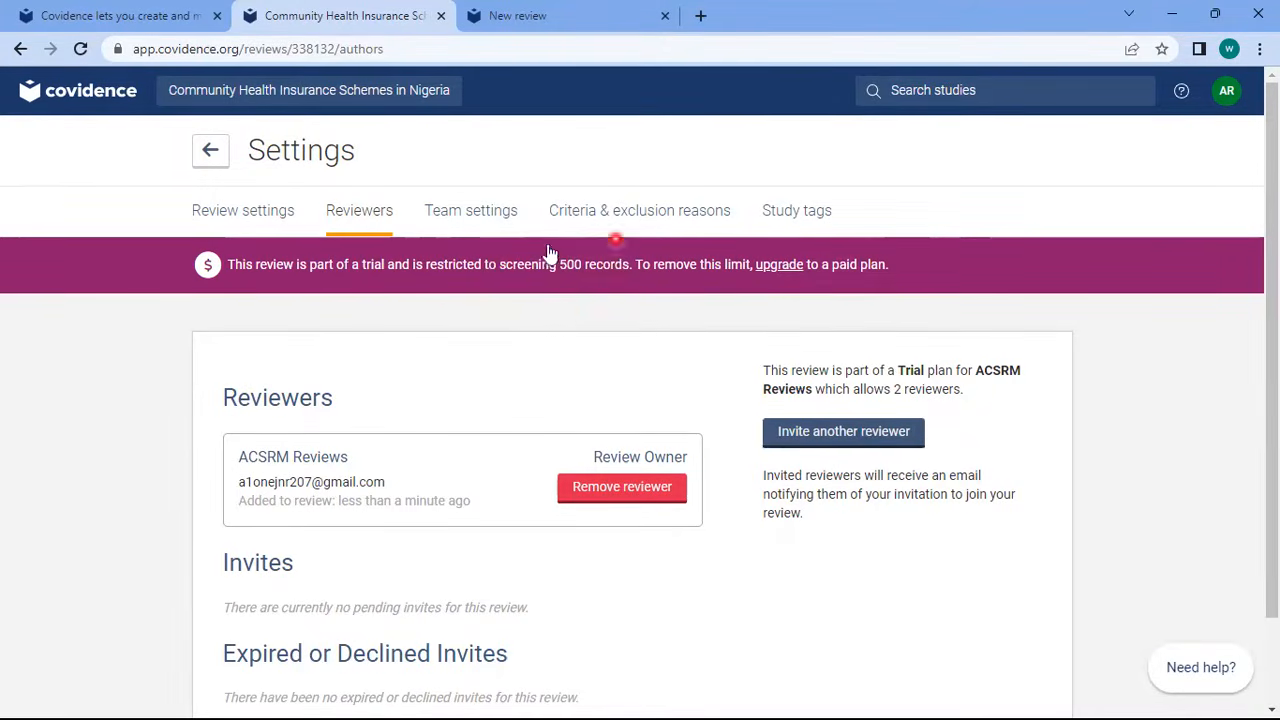
Invite another reviewer by entering their name and e-mail address
click(838, 435)
click(316, 262)
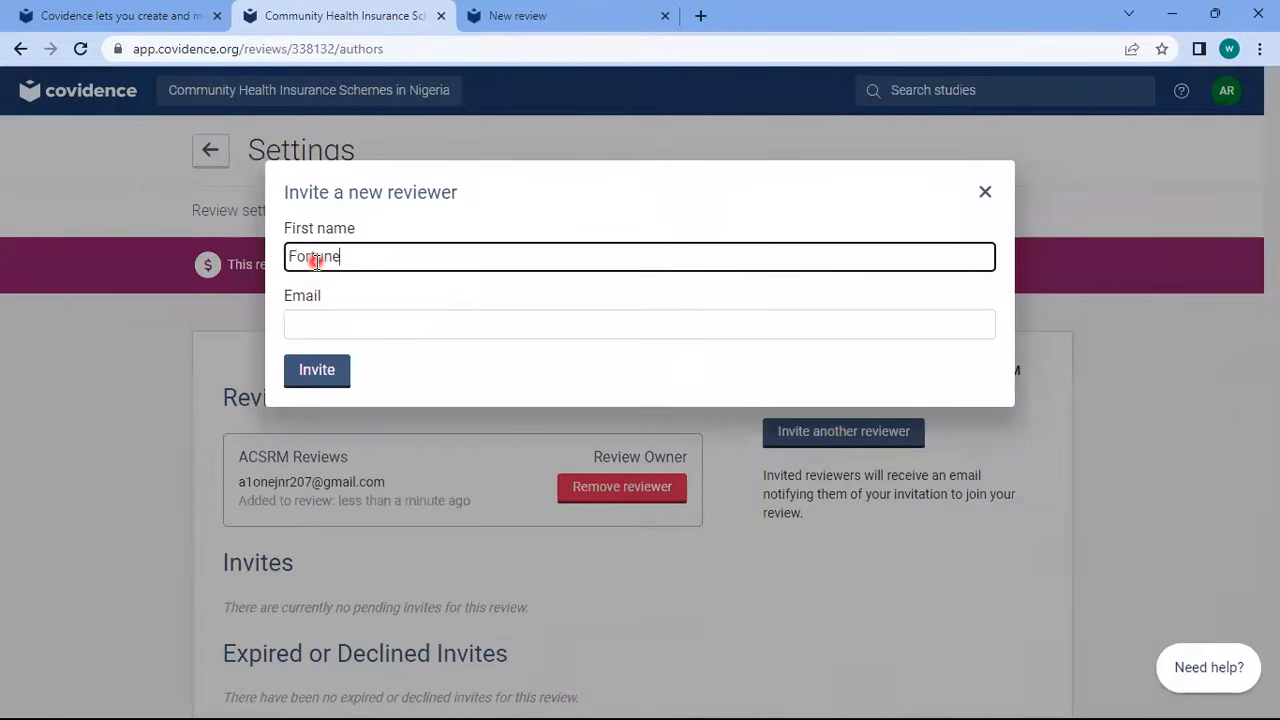
key(Tab)
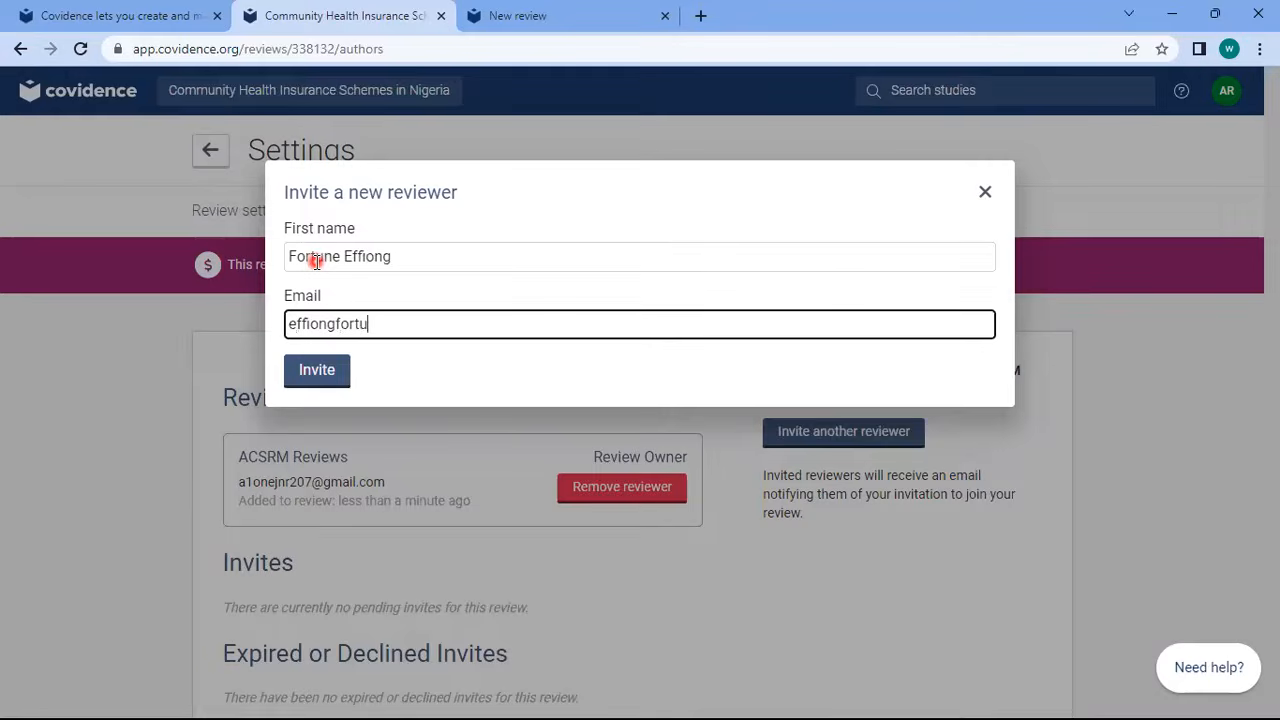
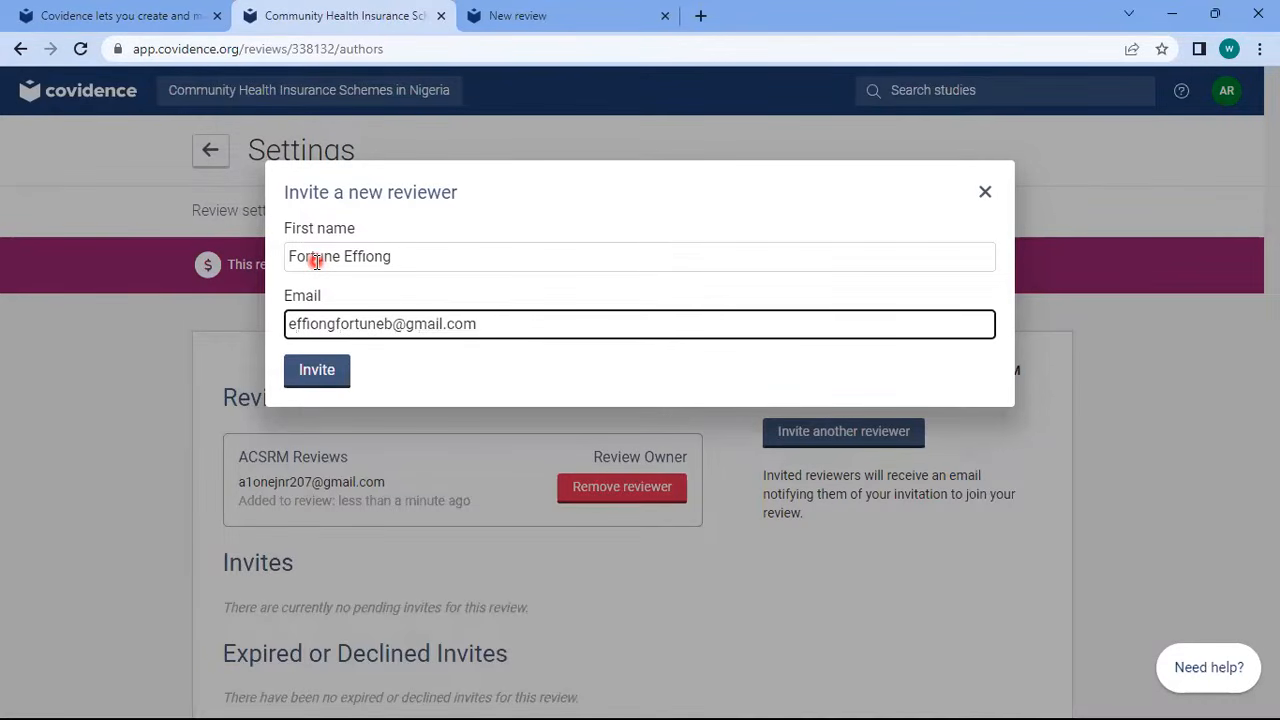
click(318, 372)
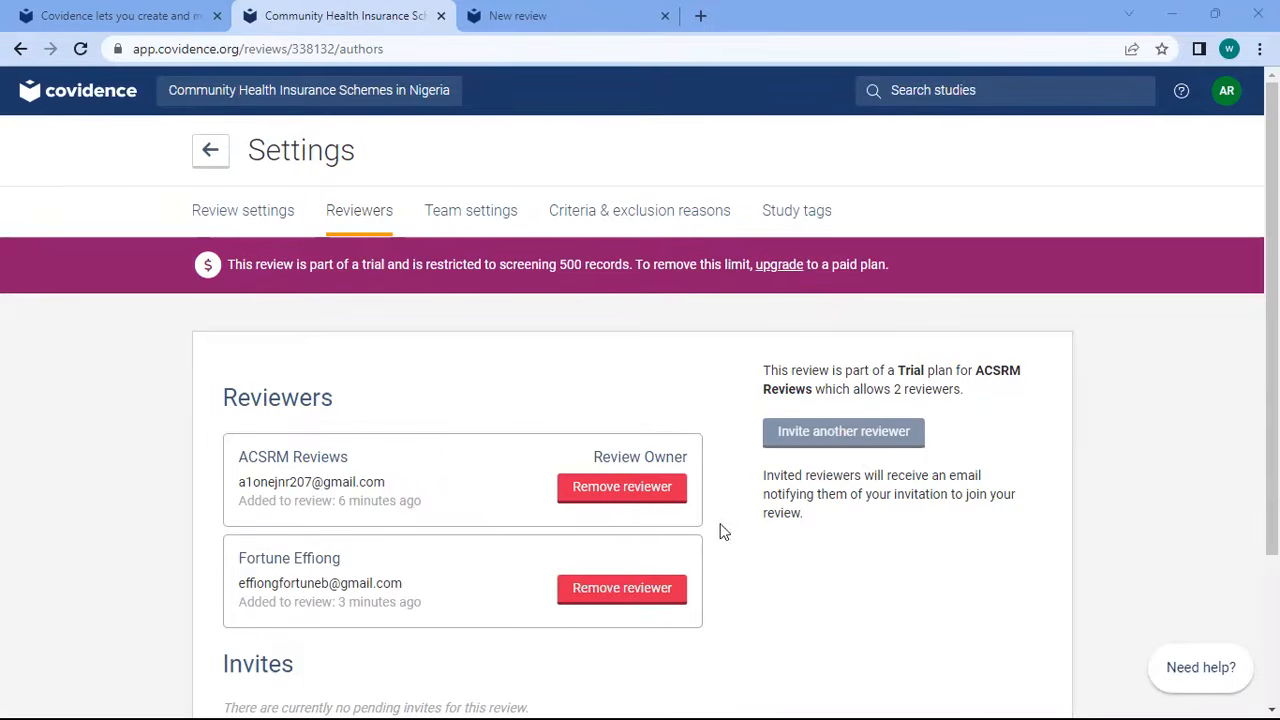
scroll(503, 251, down, 1)
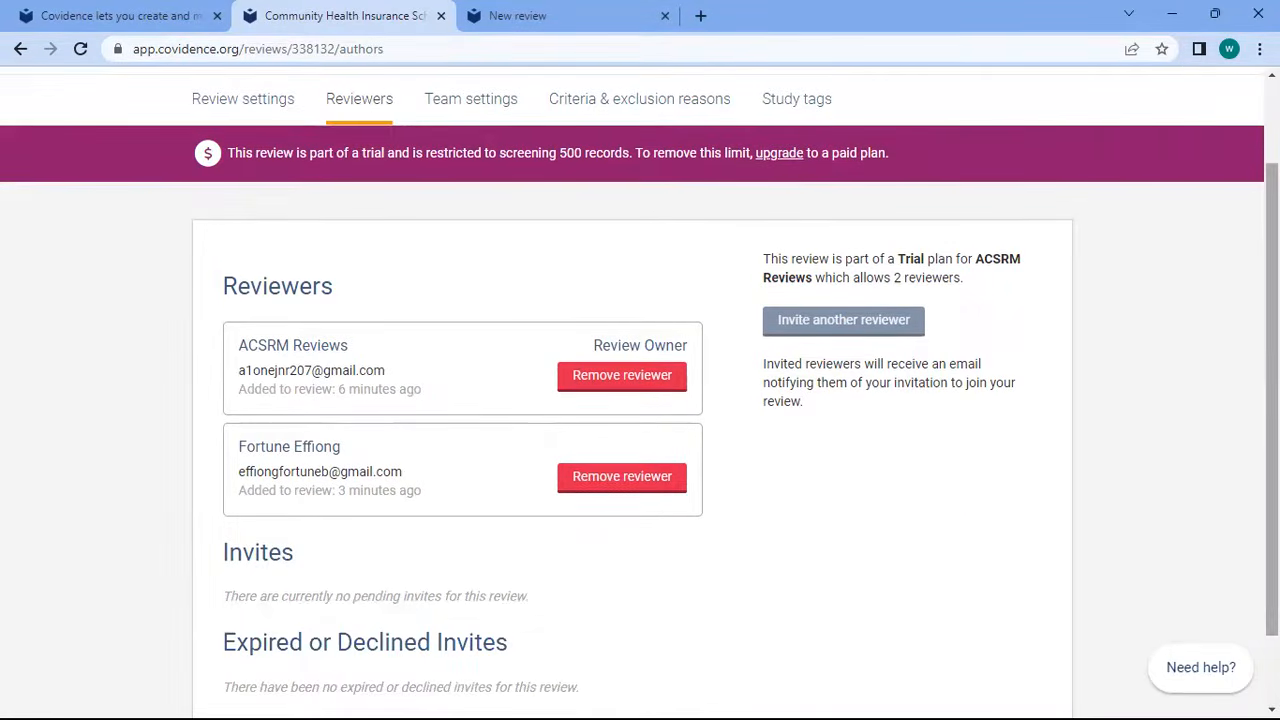
scroll(1272, 420, up, 1)
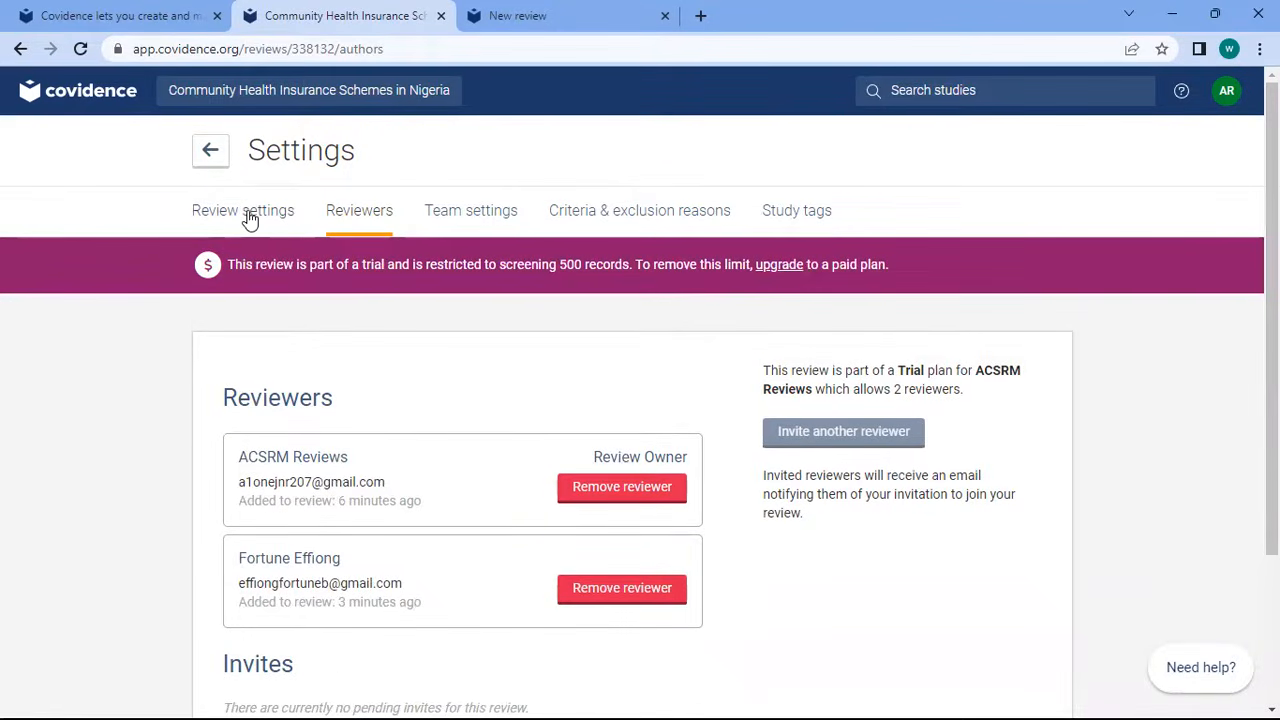
In the review settings, try custom reviewer rules for screening without picking a reviewer
click(250, 216)
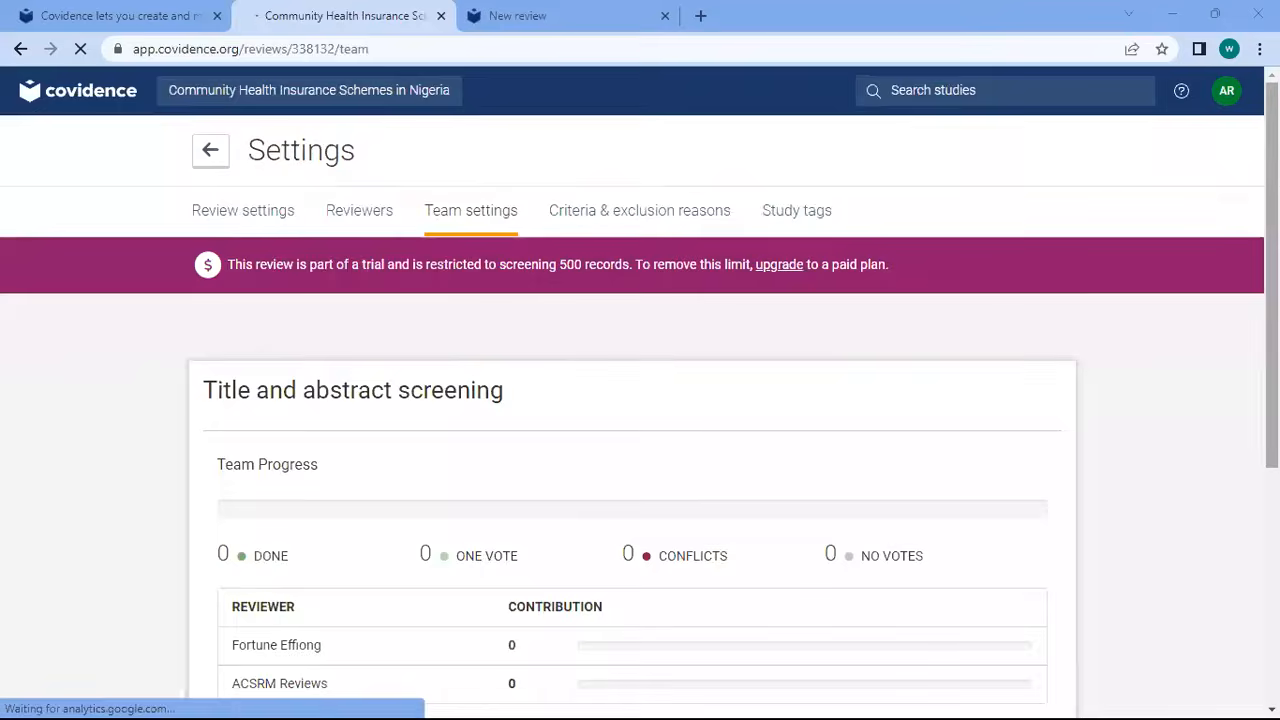
scroll(1180, 457, down, 3)
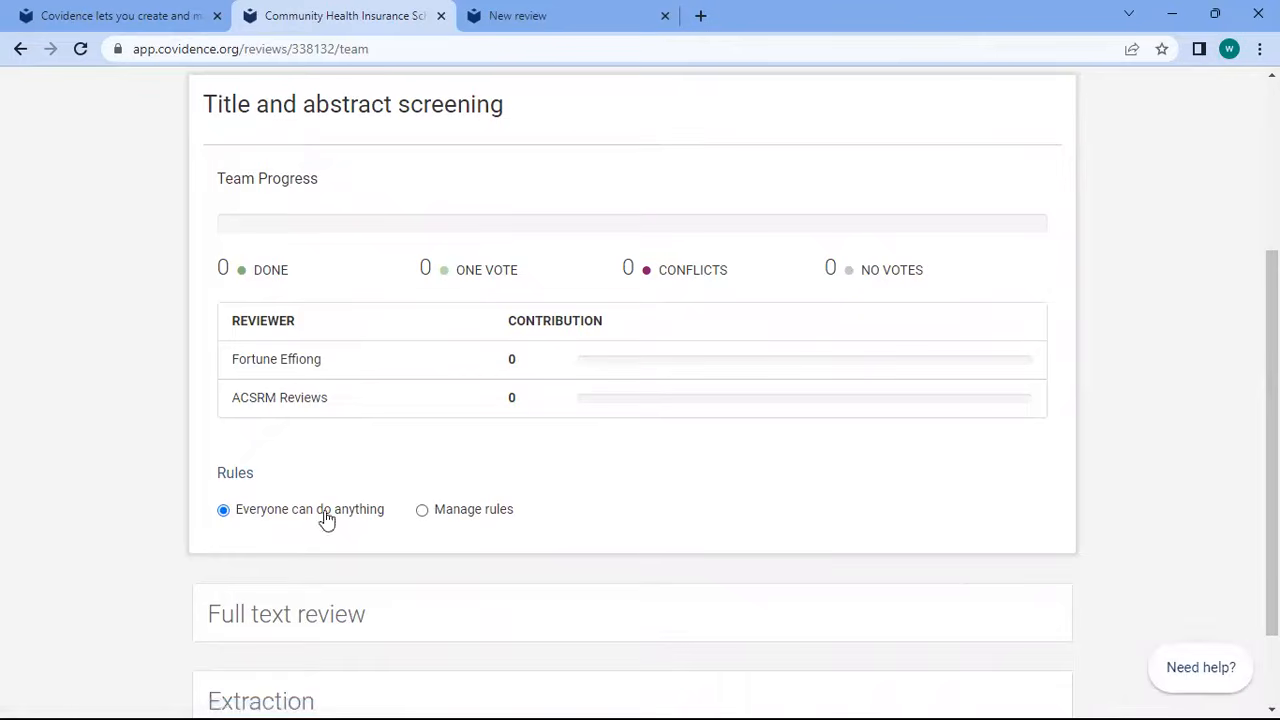
click(422, 511)
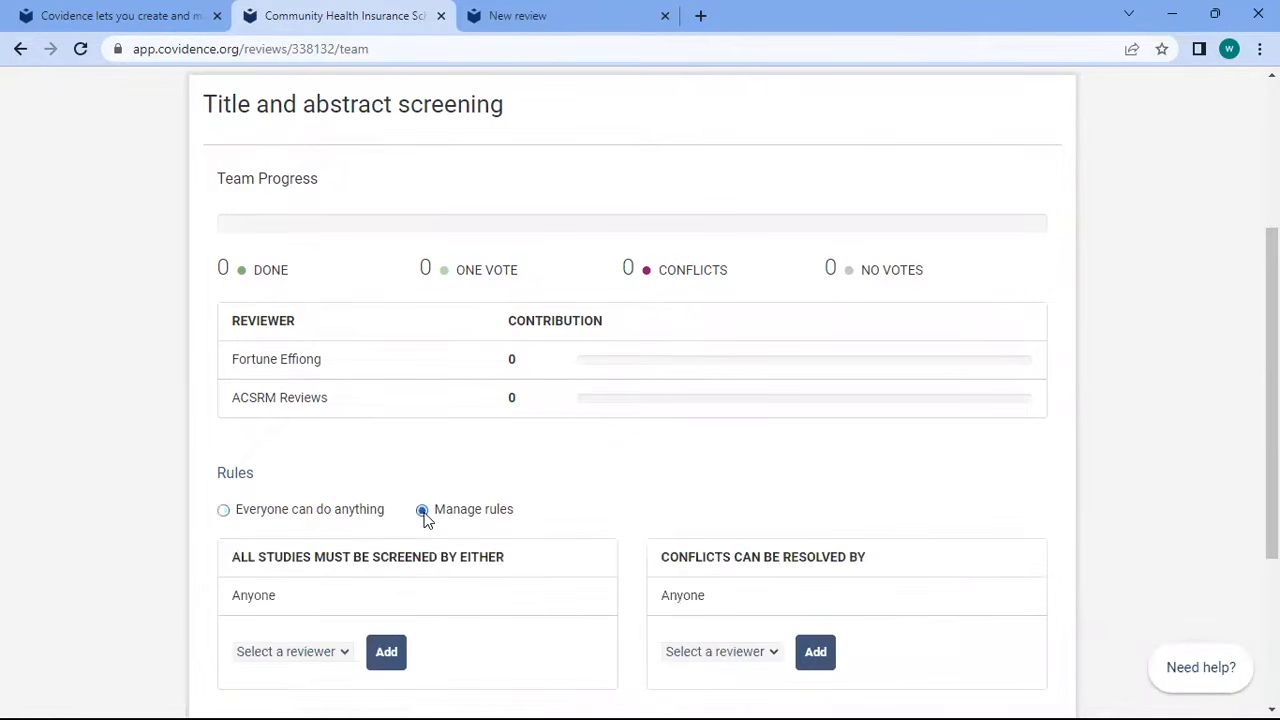
click(331, 656)
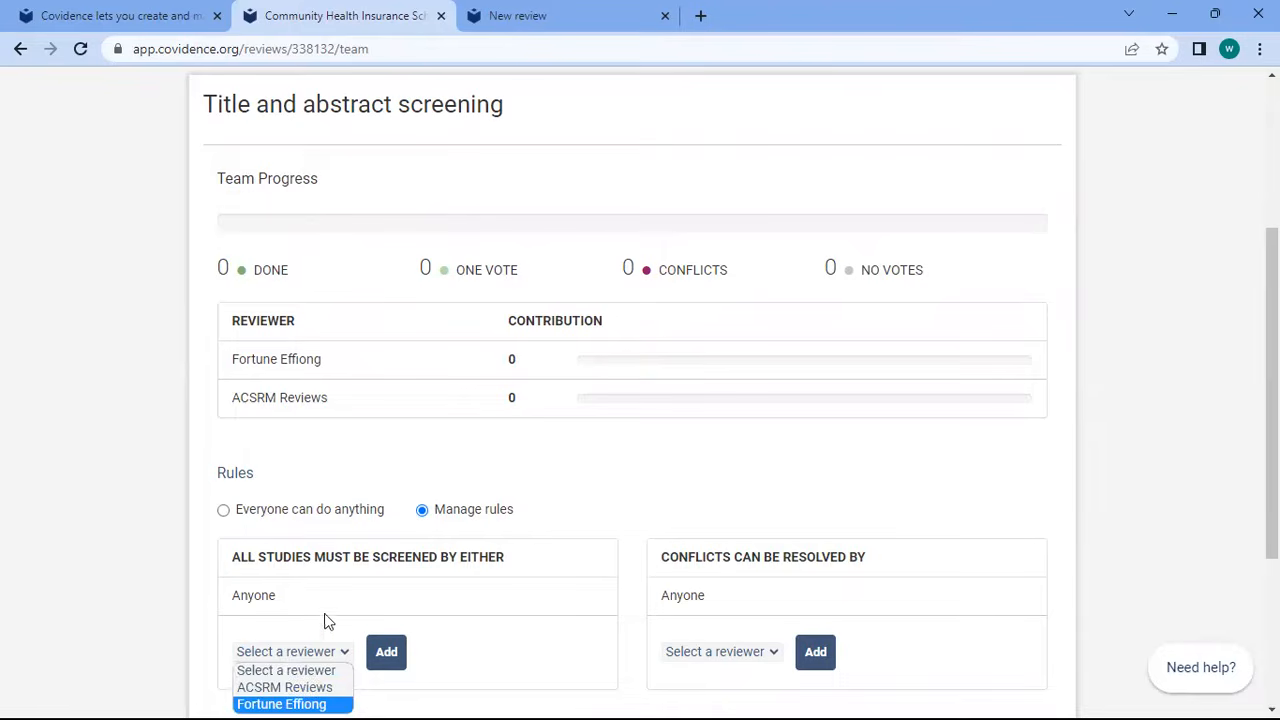
click(712, 611)
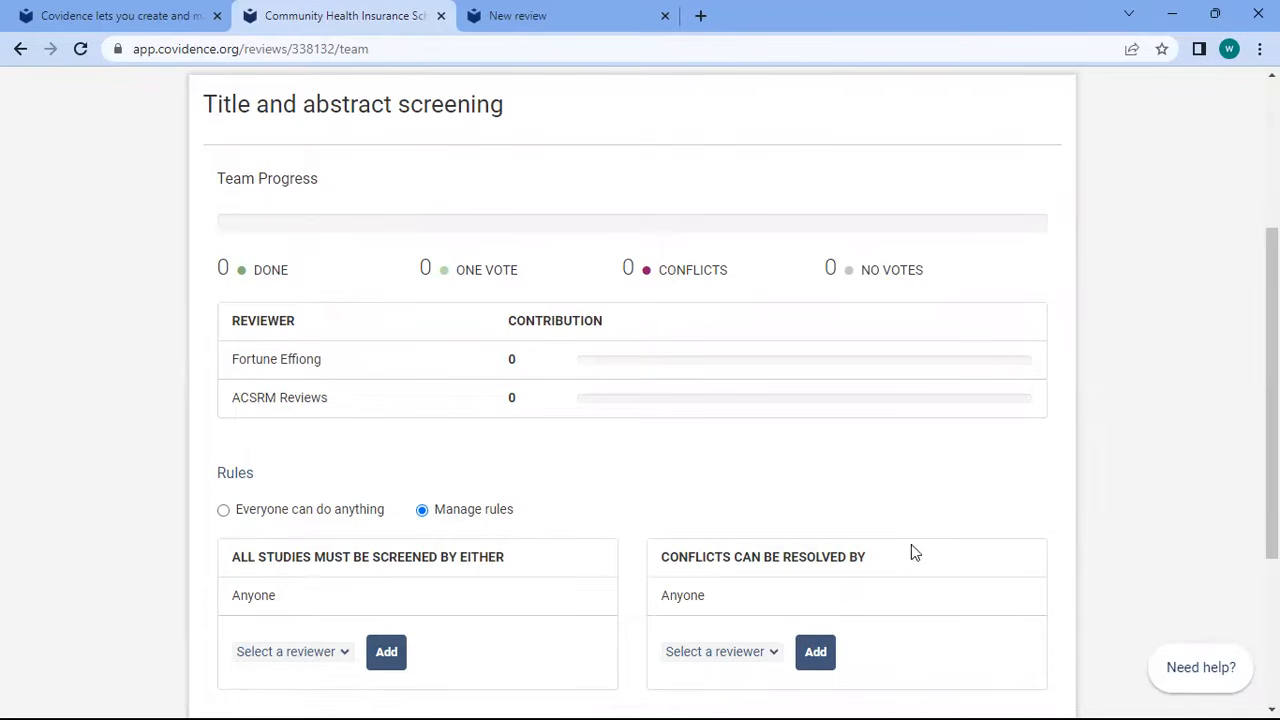
scroll(911, 544, down, 2)
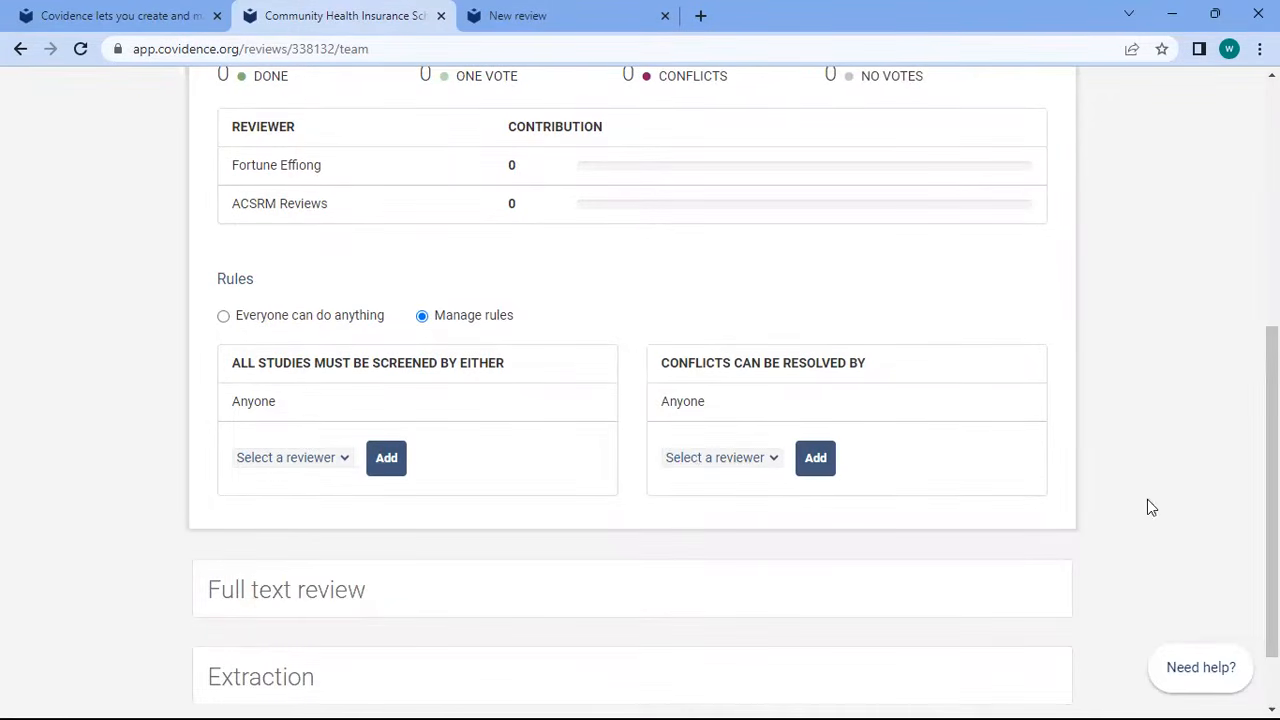
scroll(1147, 500, up, 1)
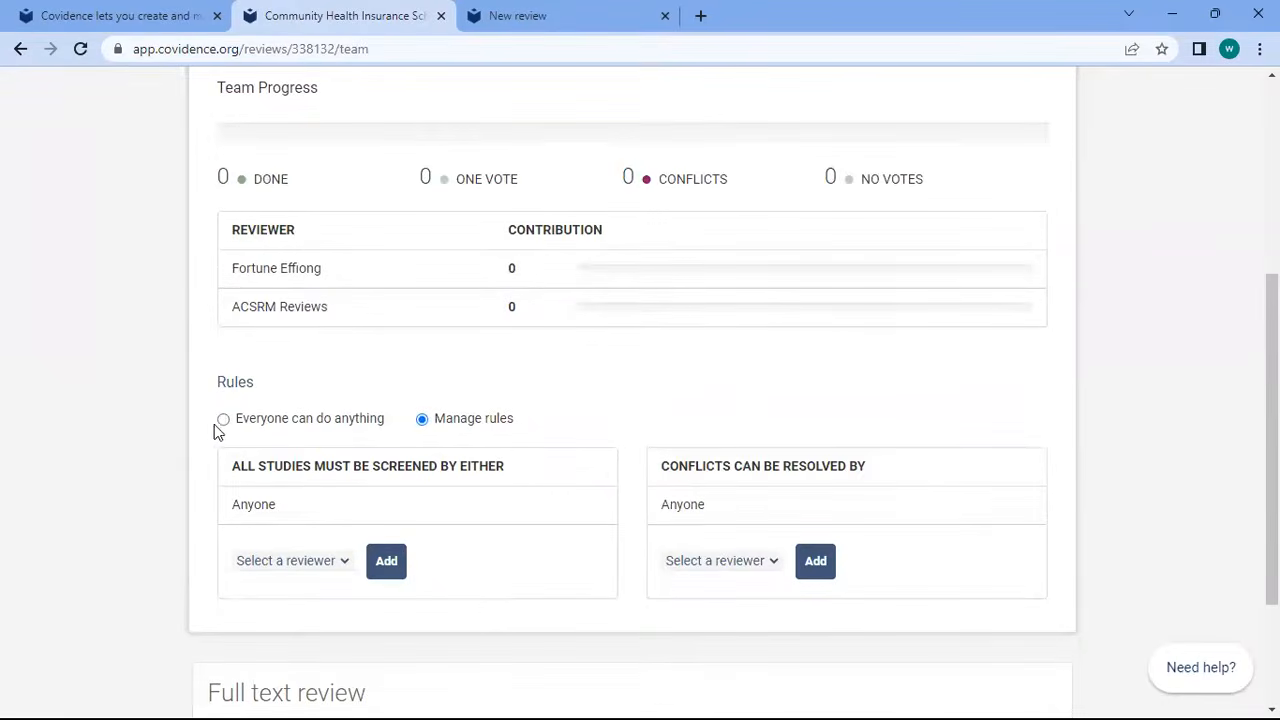
Set title and abstract screening to 'Everyone can do anything' and expand Full text review and Extraction
click(223, 421)
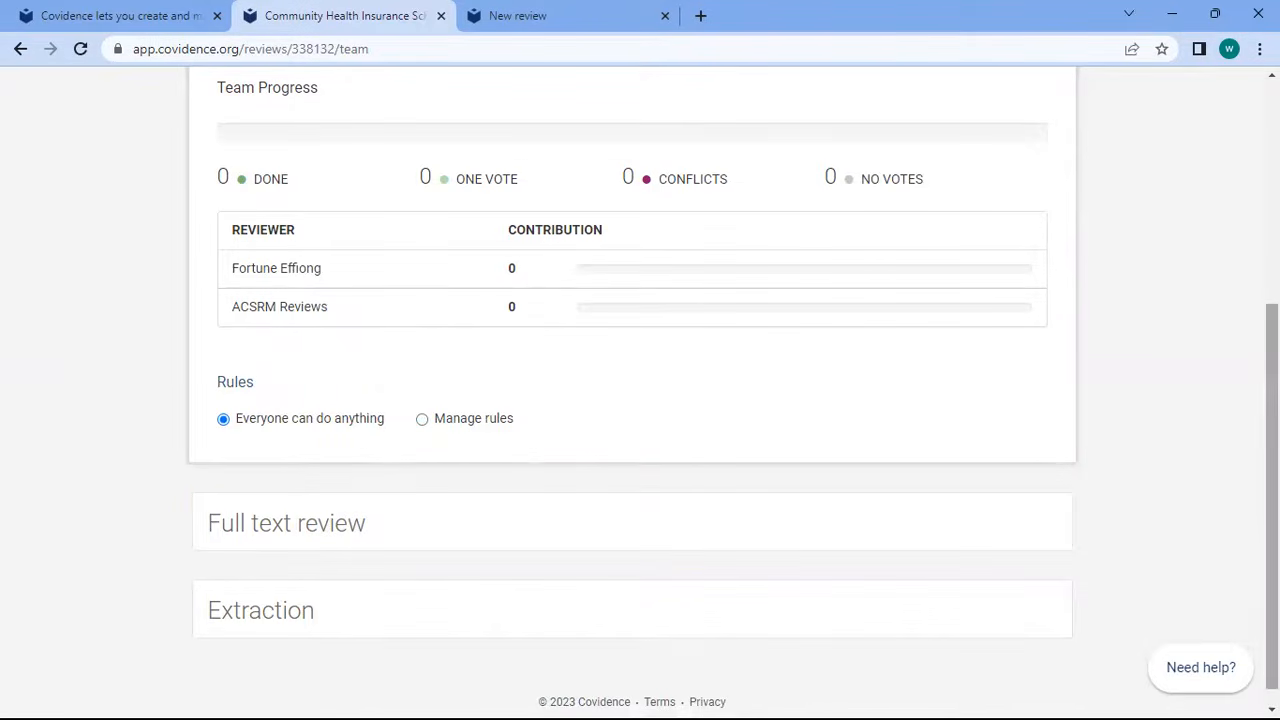
click(368, 528)
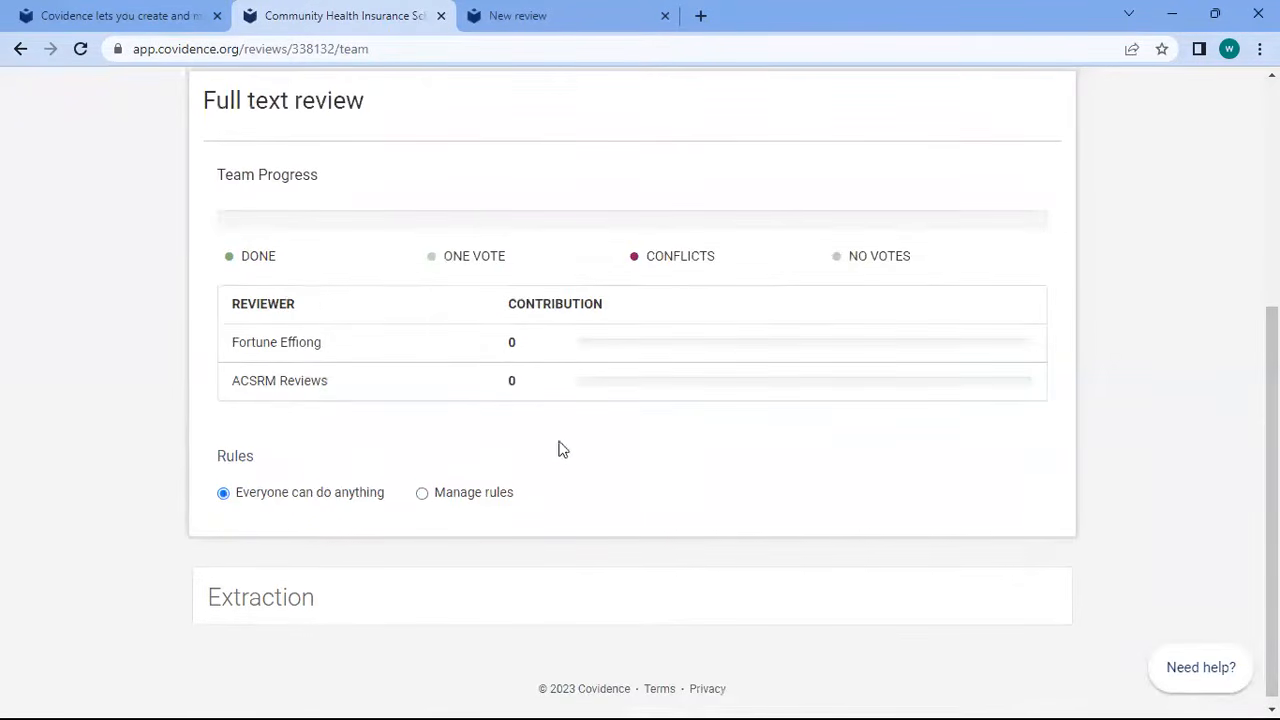
scroll(700, 400, up, 3)
scroll(1228, 560, down, 4)
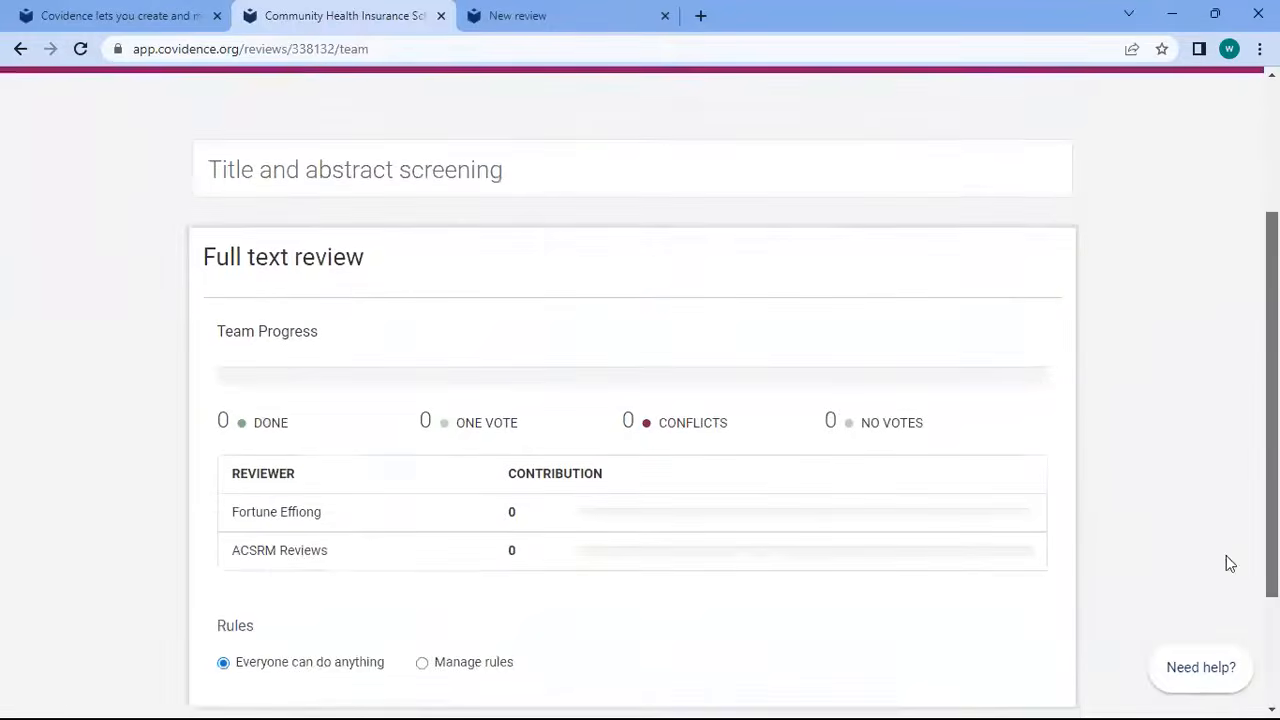
scroll(1217, 603, up, 3)
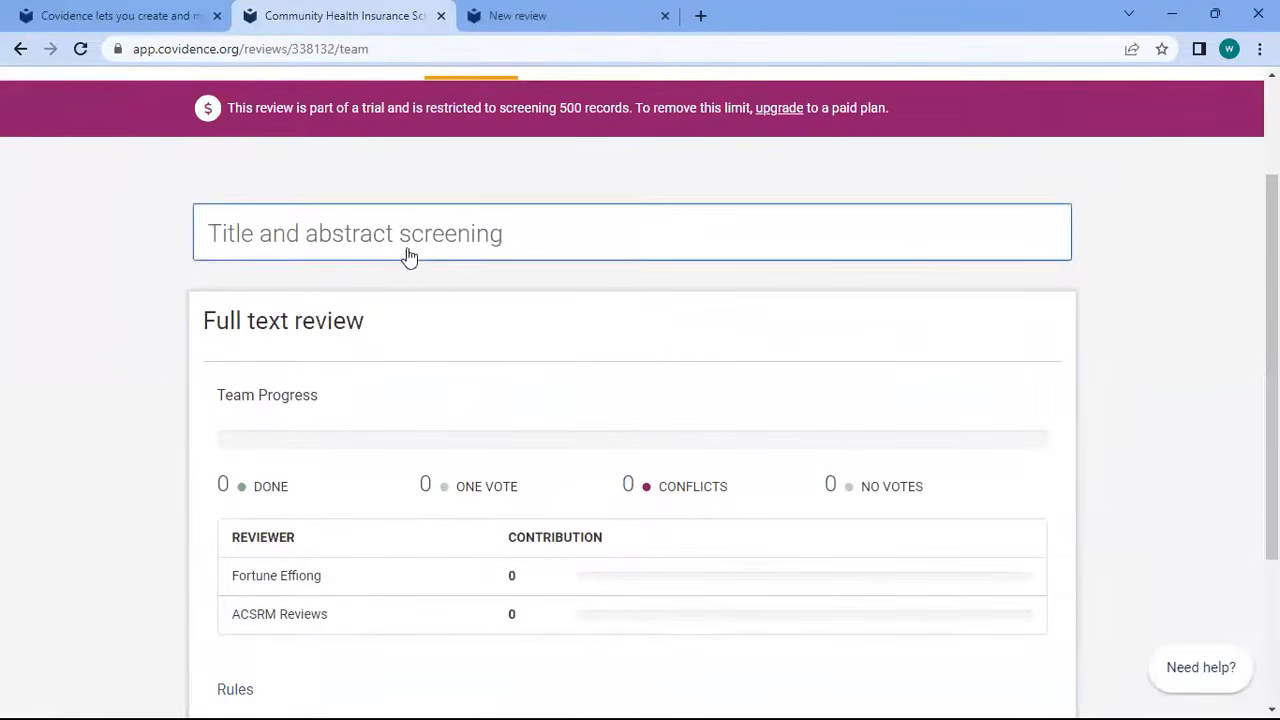
scroll(640, 400, down, 3)
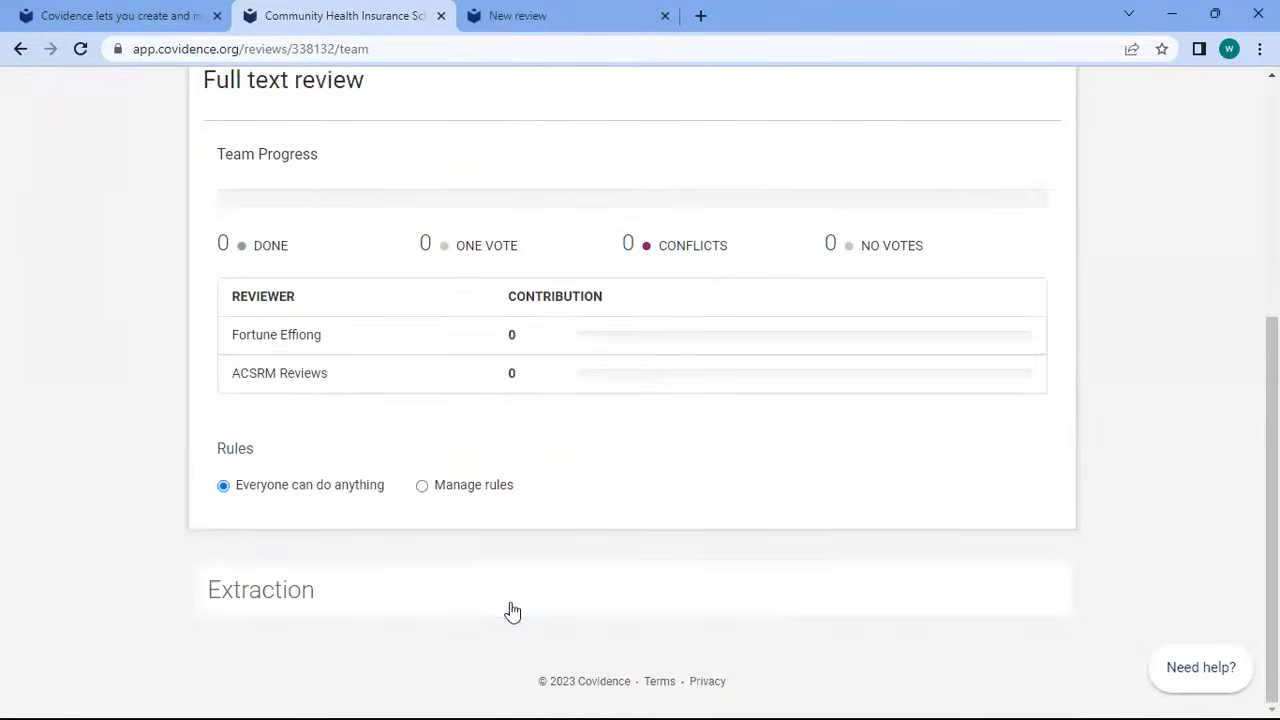
click(509, 606)
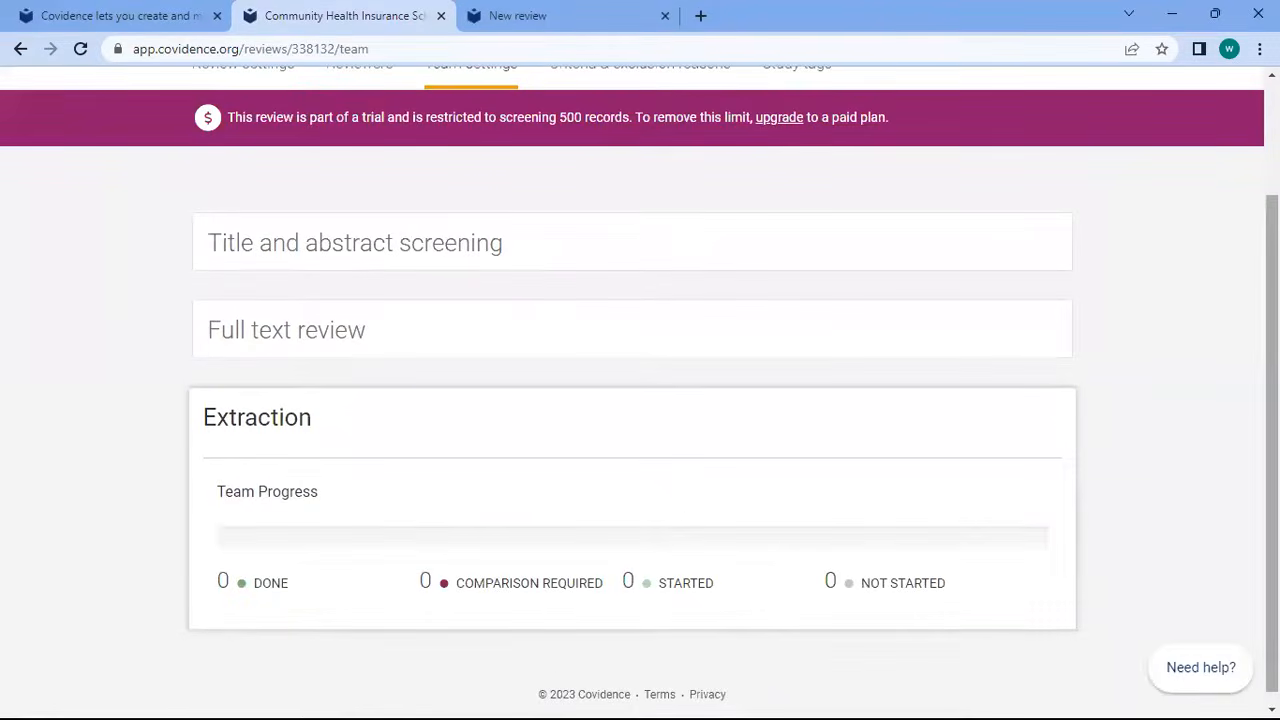
scroll(640, 400, up, 3)
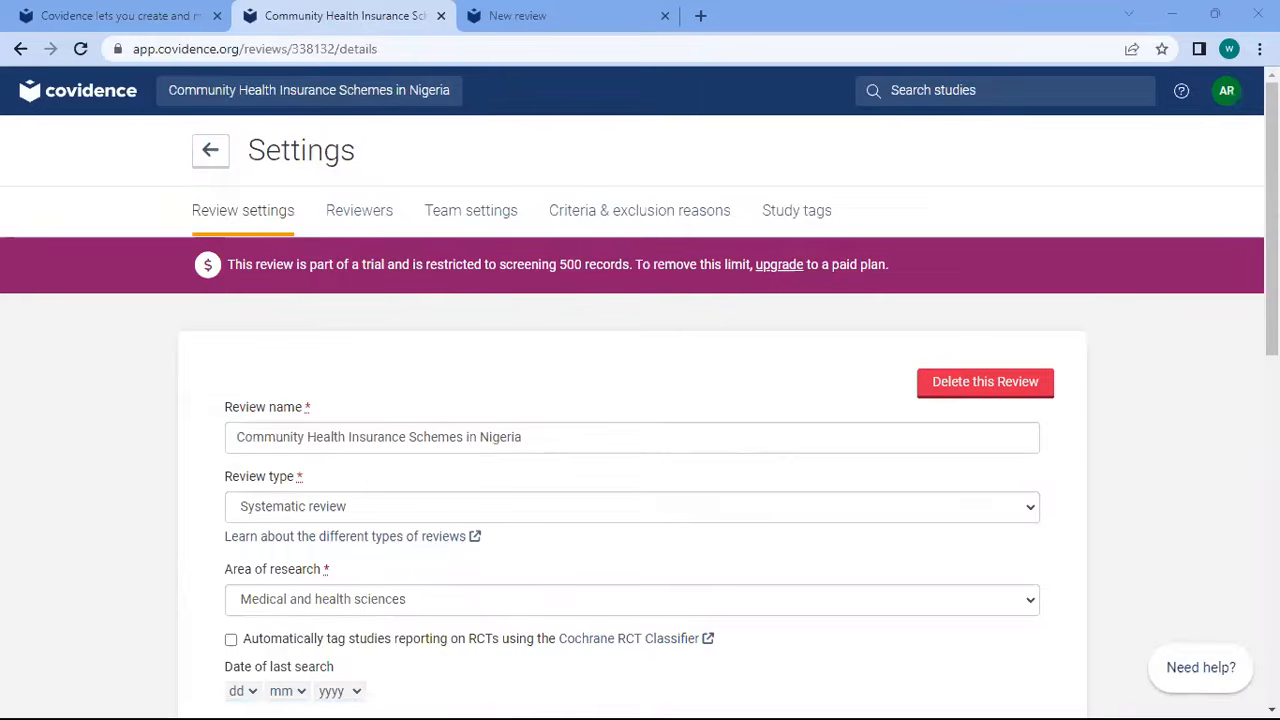
Scroll through Review settings and go to the Criteria & exclusion reasons tab
drag(1272, 350, 1273, 581)
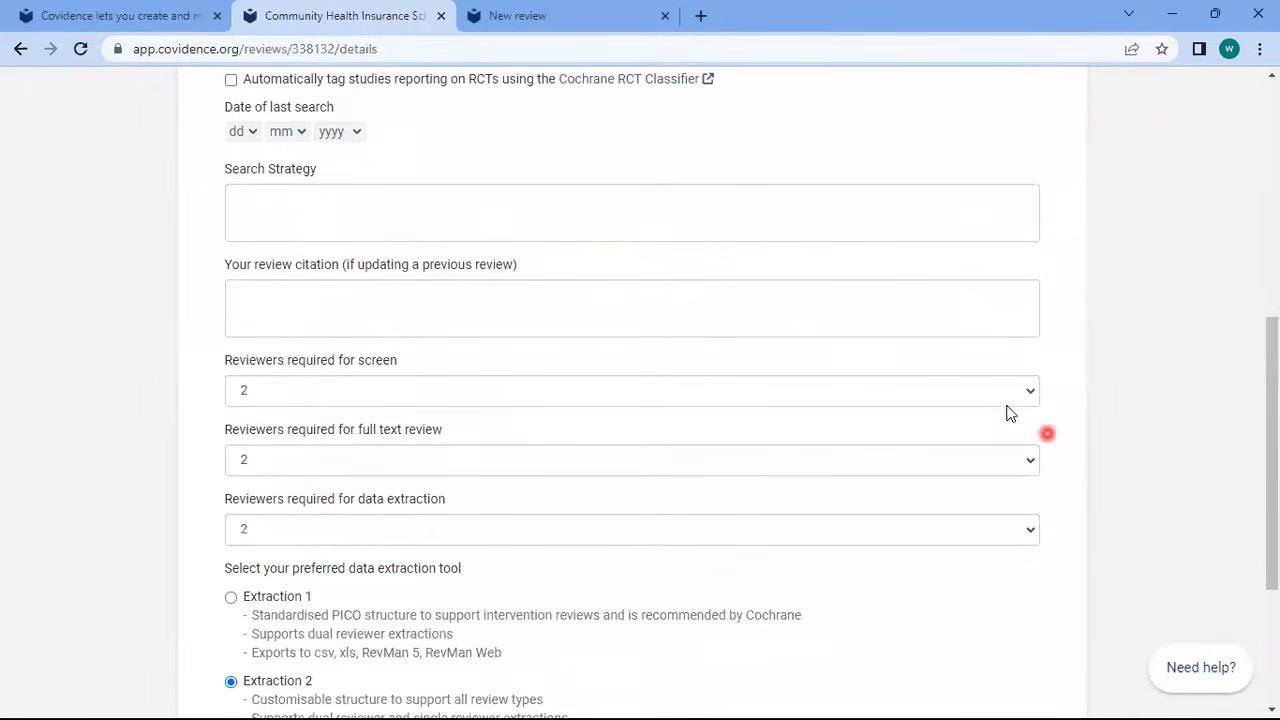
drag(1273, 510, 1276, 583)
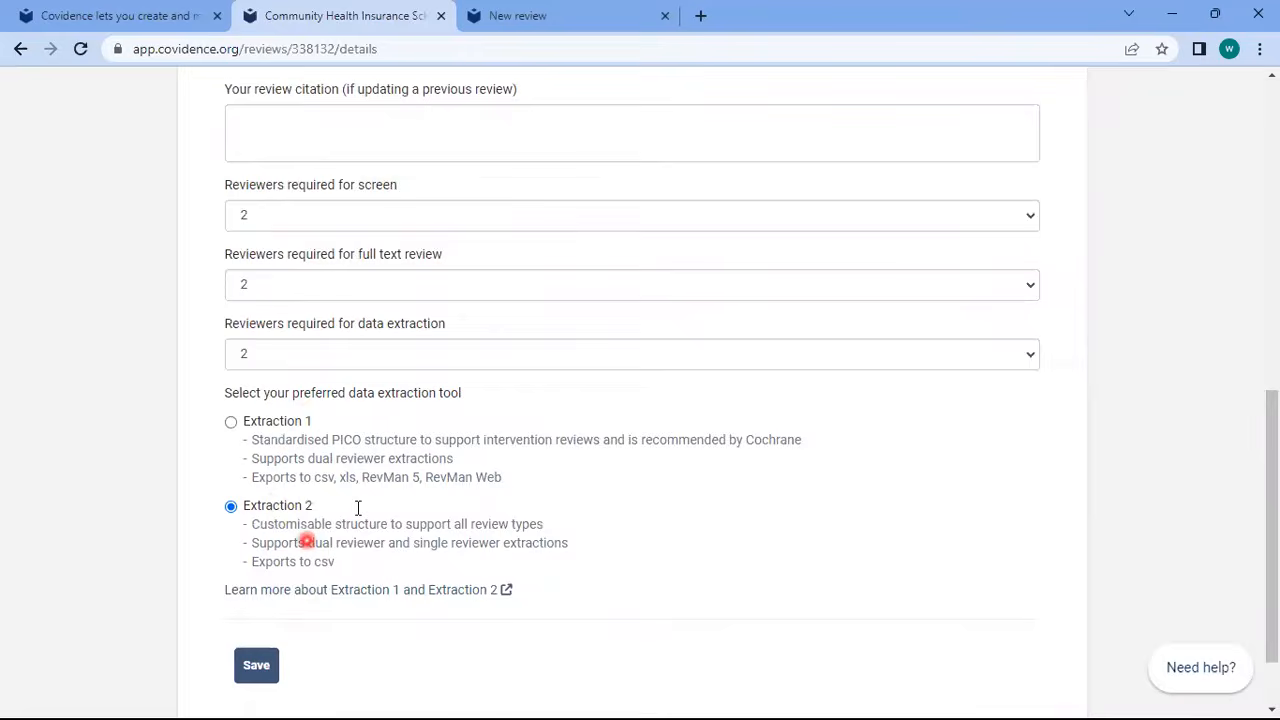
drag(1275, 527, 1271, 210)
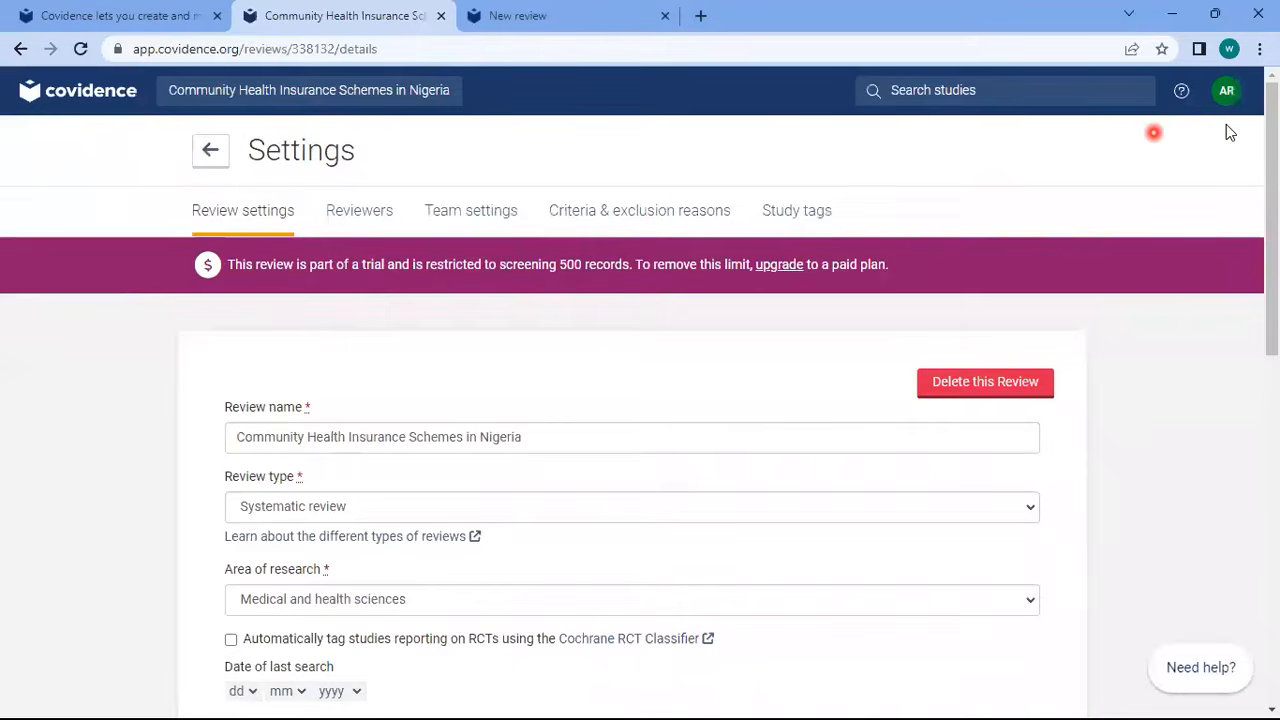
click(621, 210)
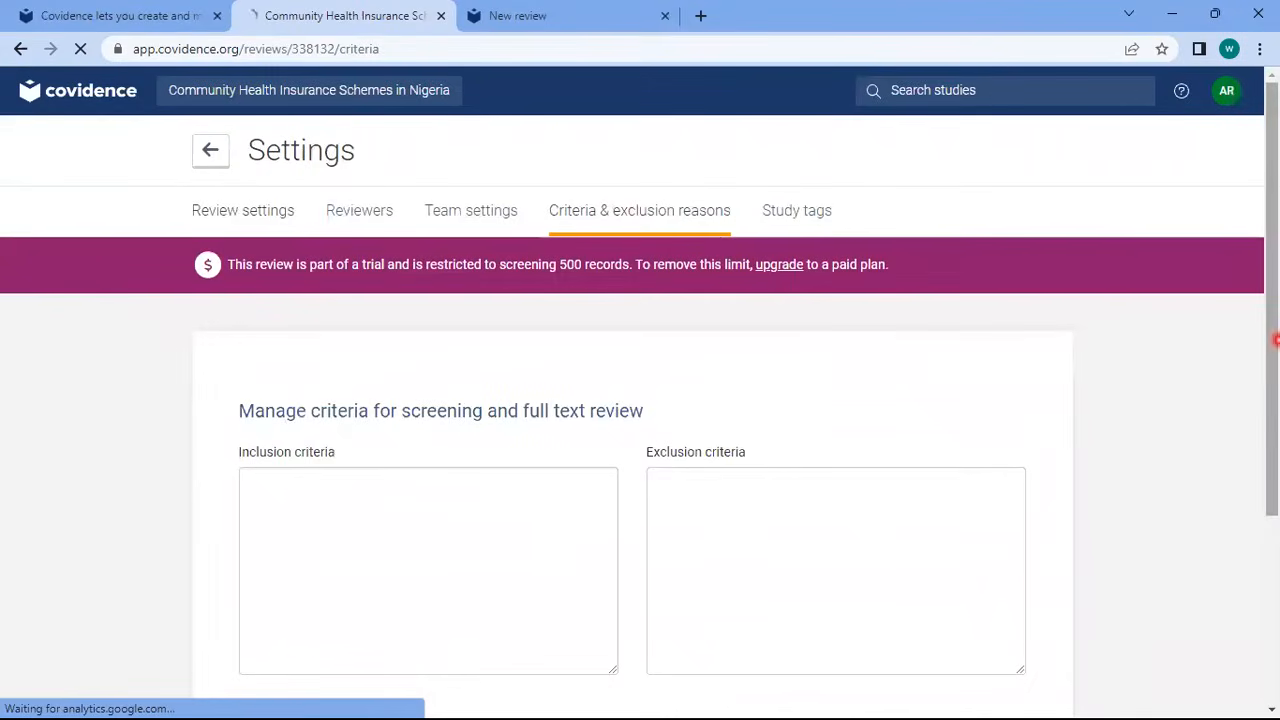
Return from Settings to the Review Summary page
drag(1273, 343, 1273, 298)
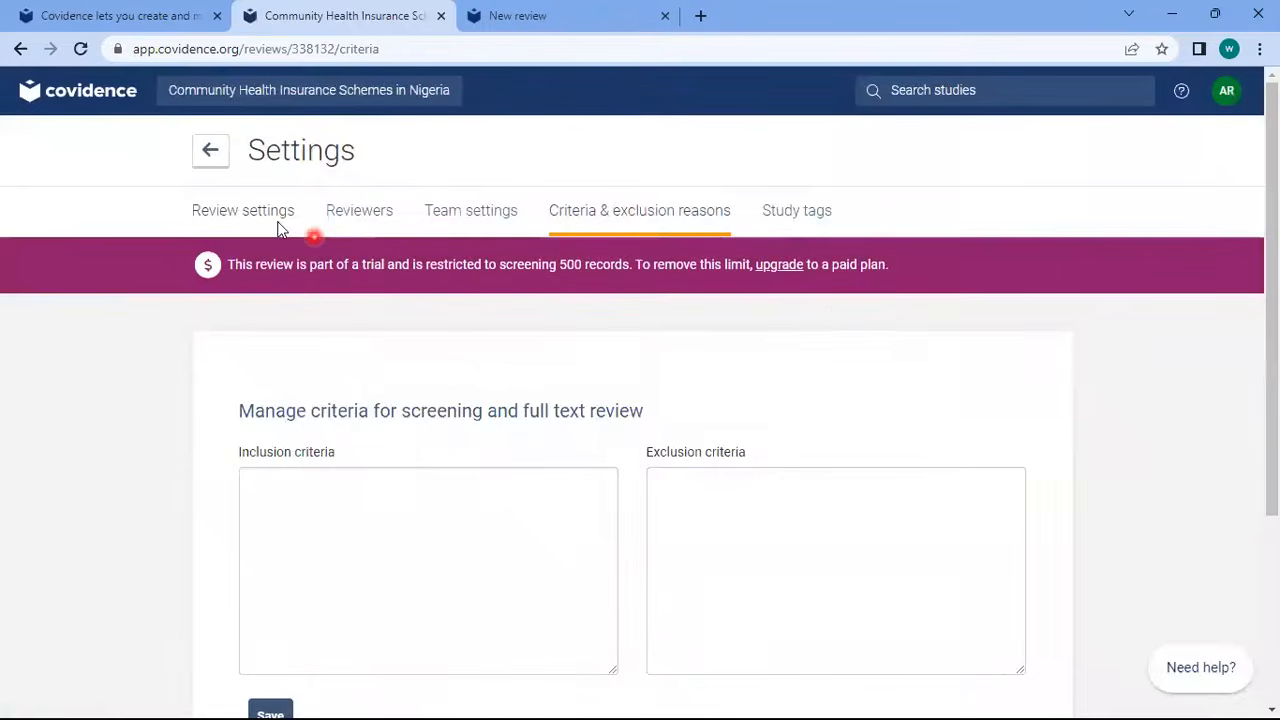
click(226, 166)
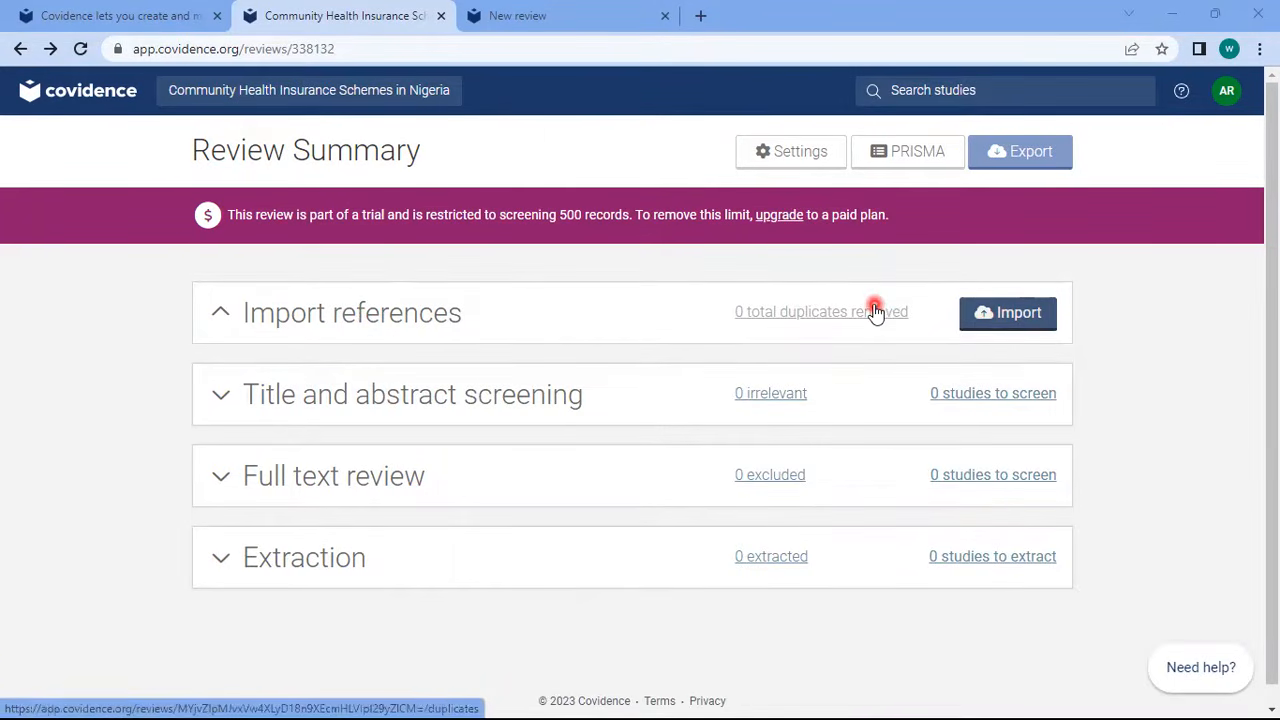
Start an import of references from the Review Summary
click(986, 325)
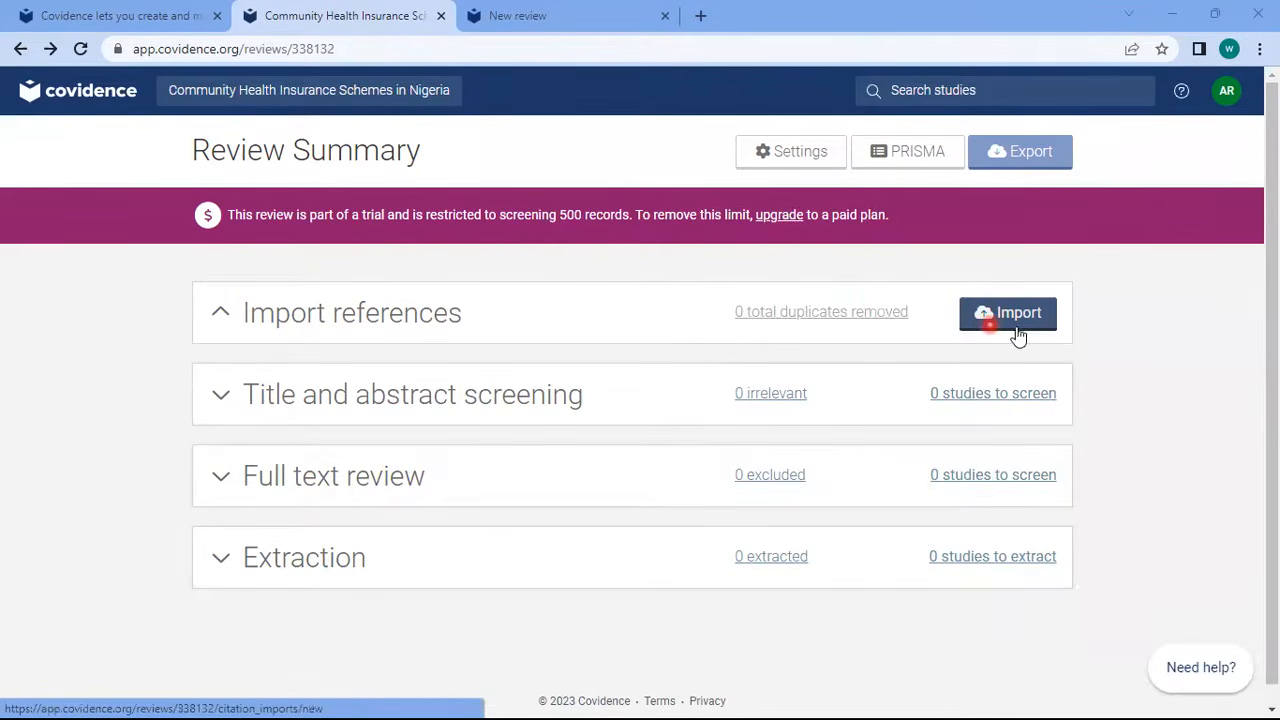
click(1012, 314)
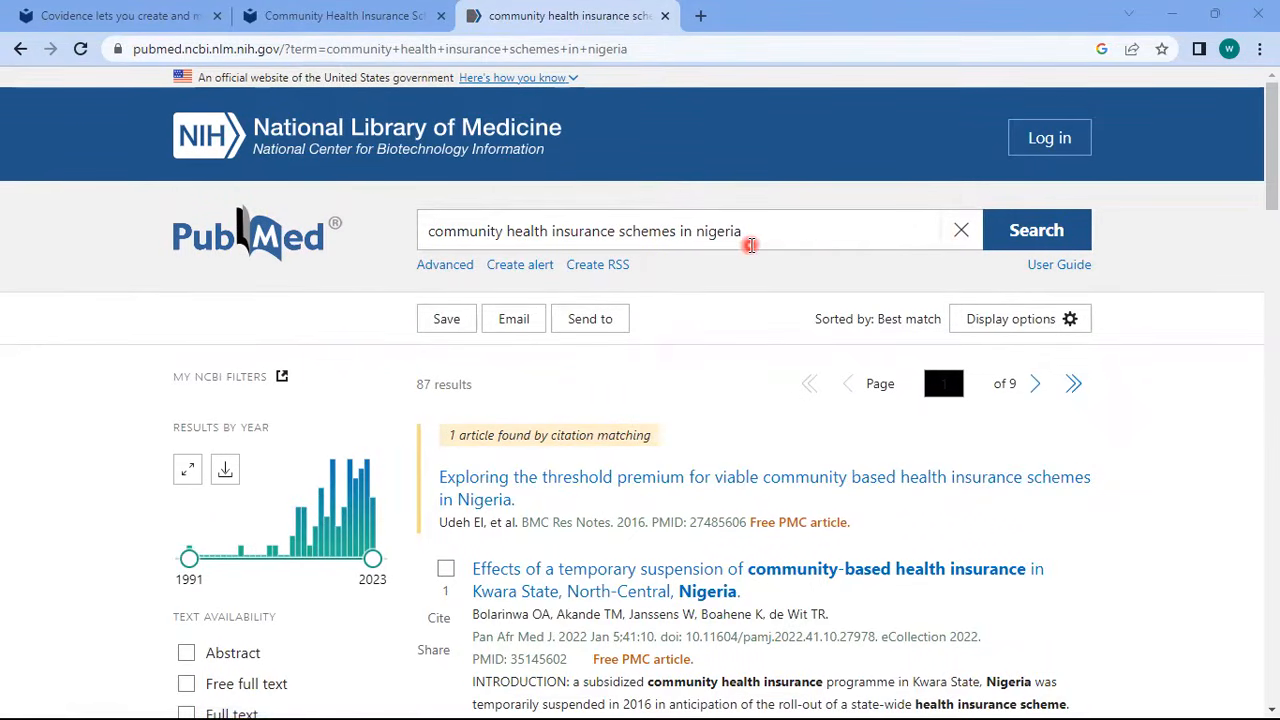
Save all results on this page to a file in PubMed format
click(424, 330)
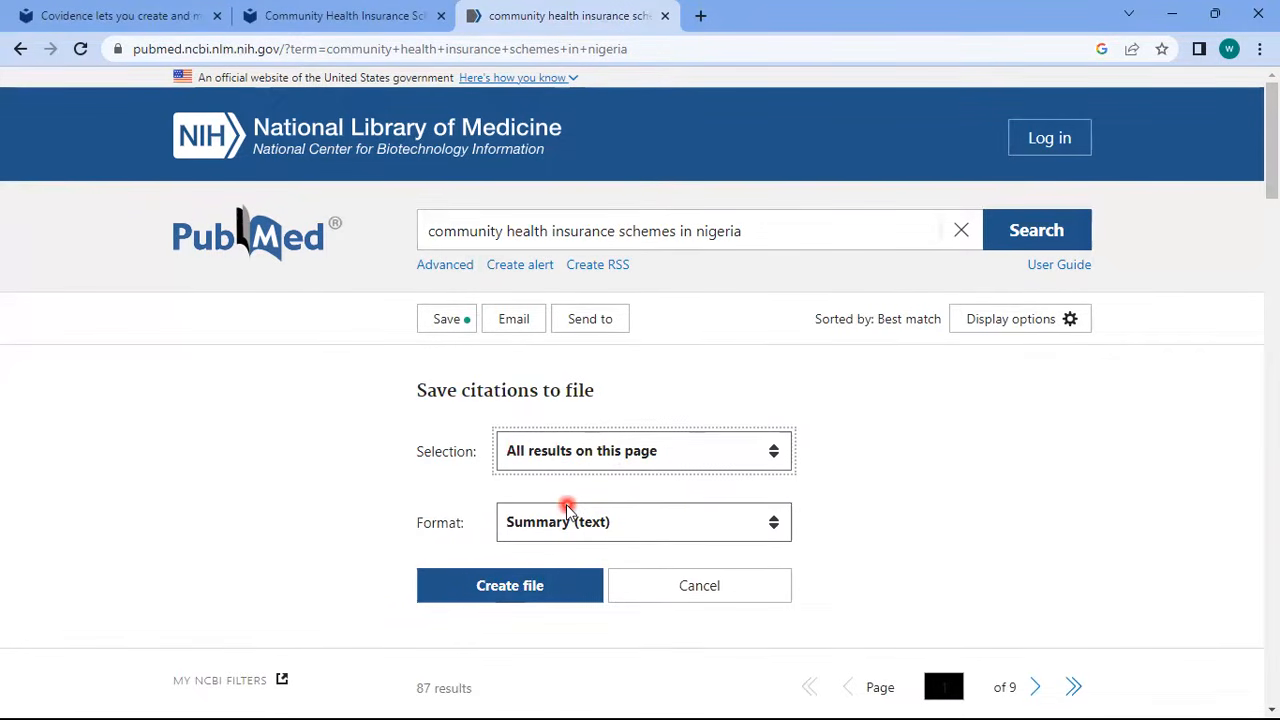
click(652, 527)
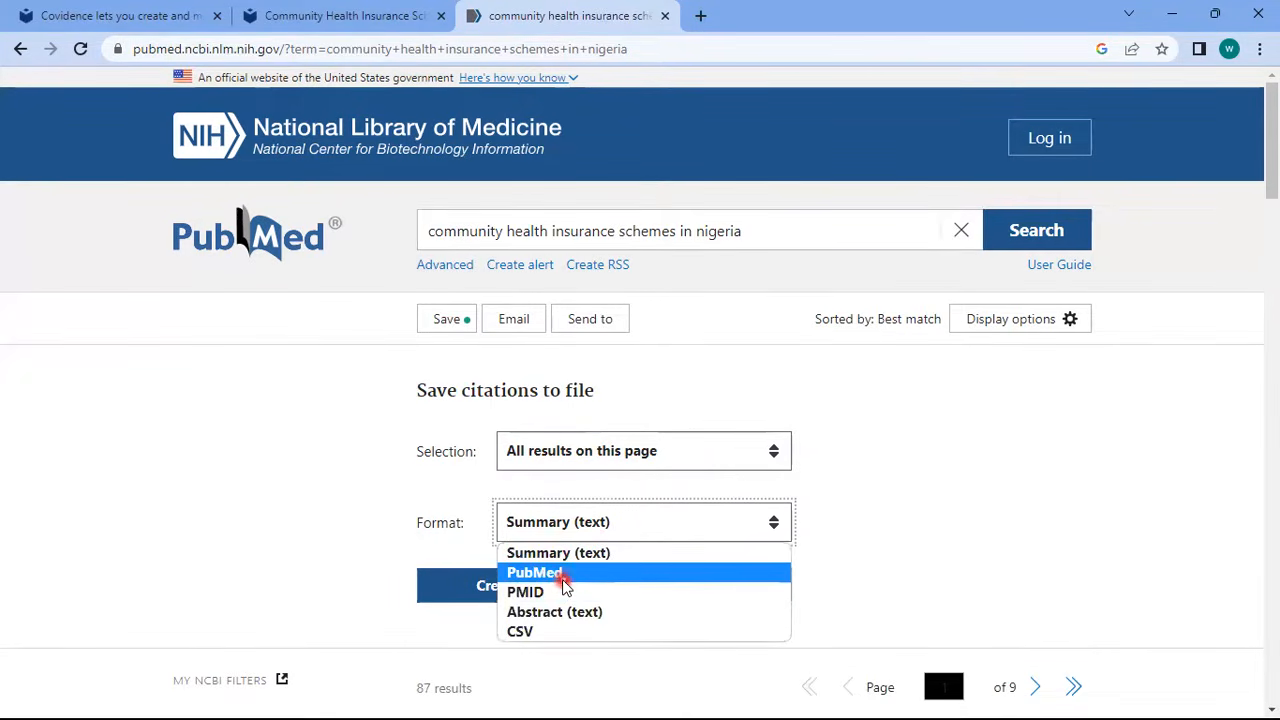
click(563, 576)
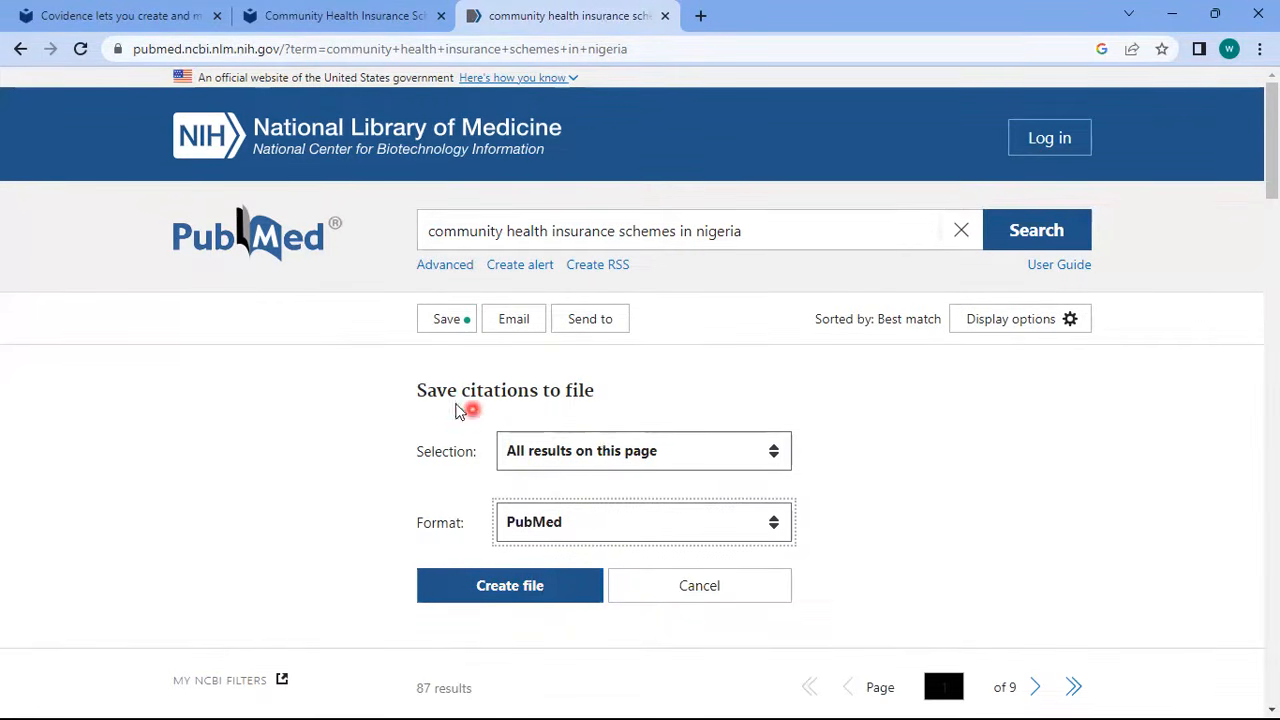
click(629, 512)
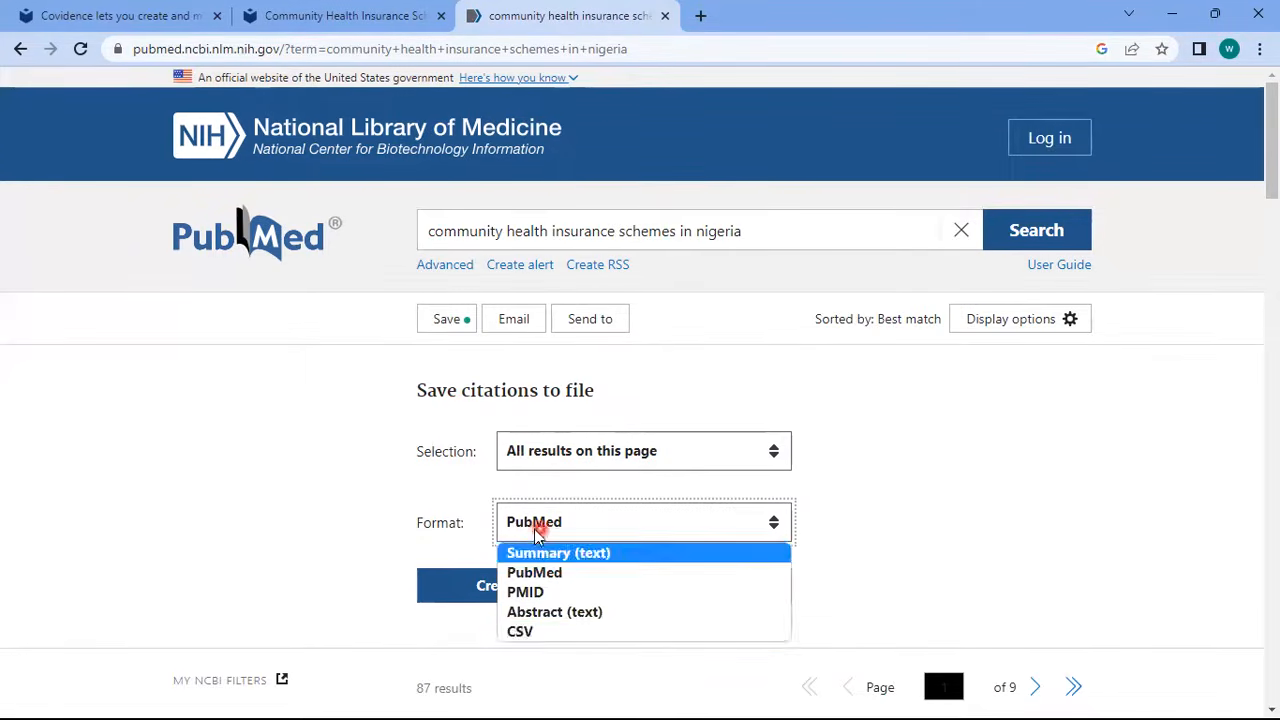
click(407, 483)
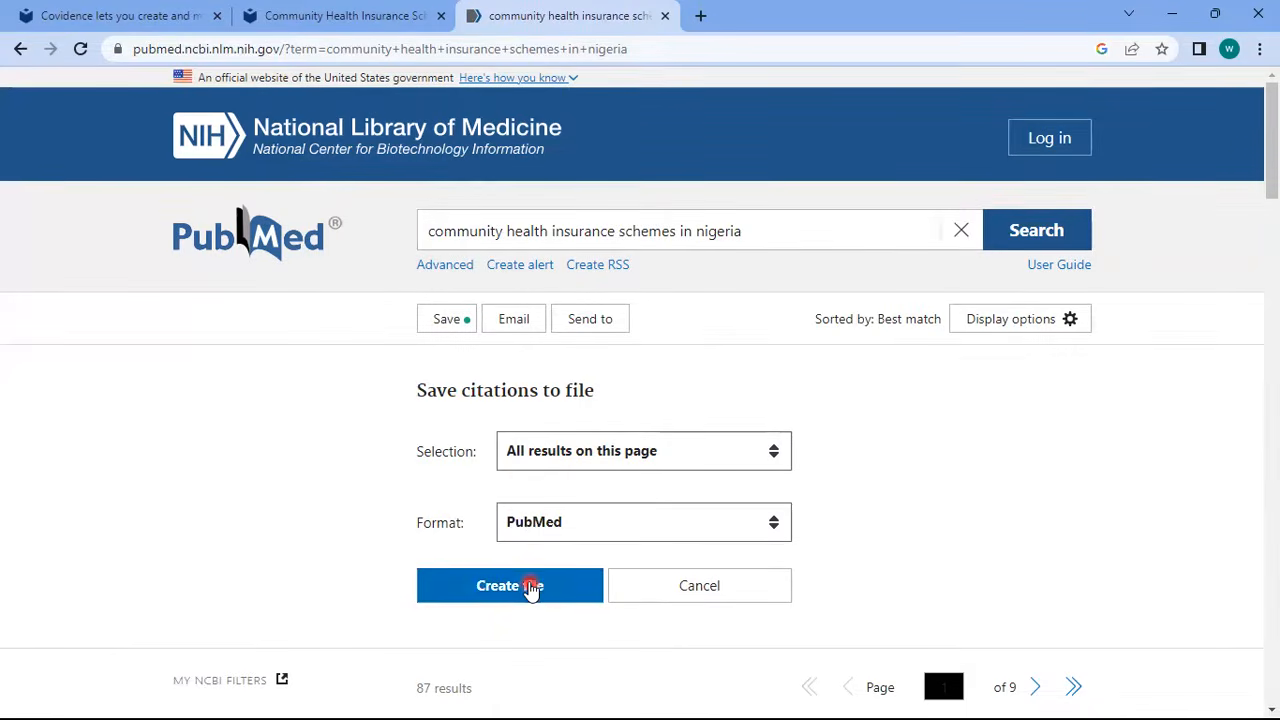
click(589, 443)
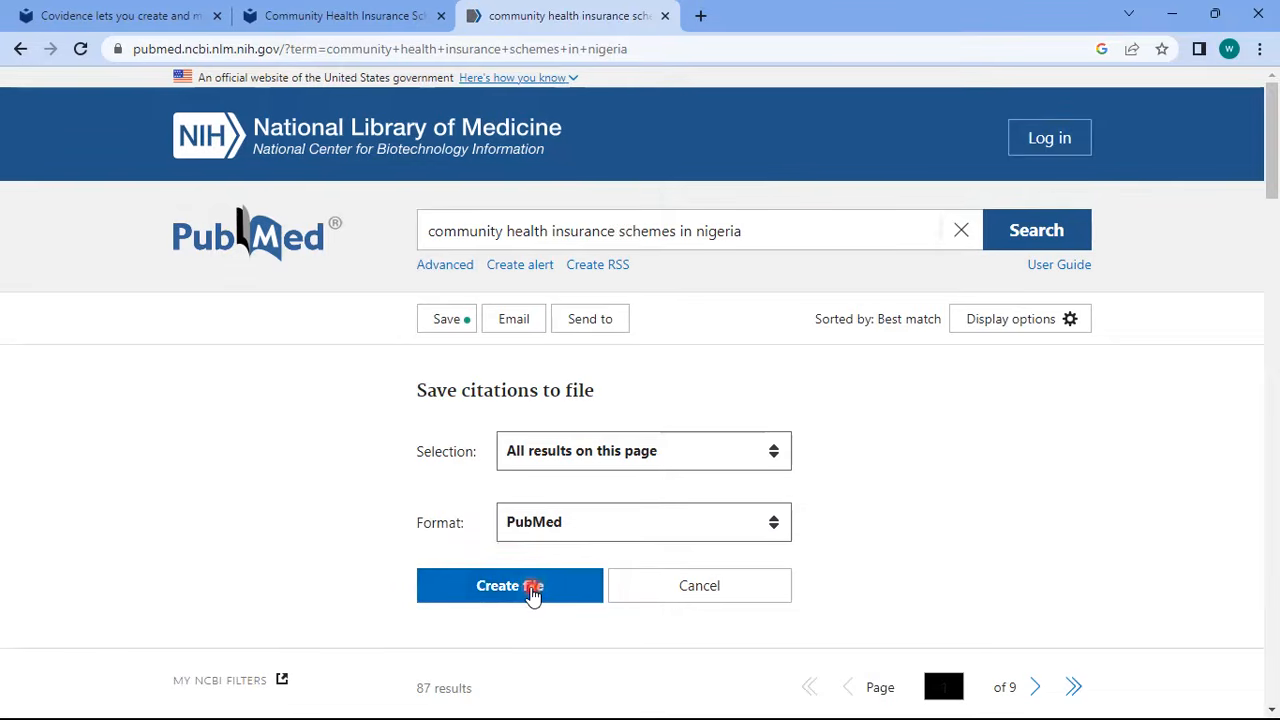
click(705, 459)
click(600, 482)
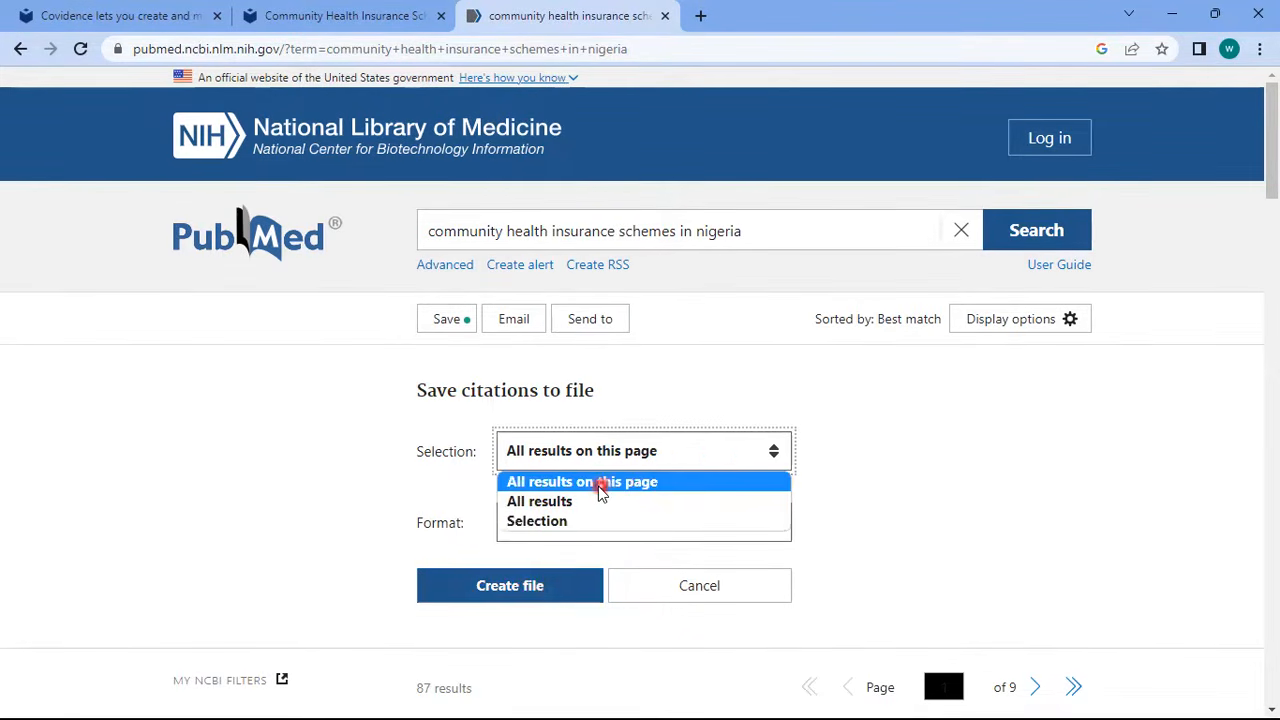
click(508, 590)
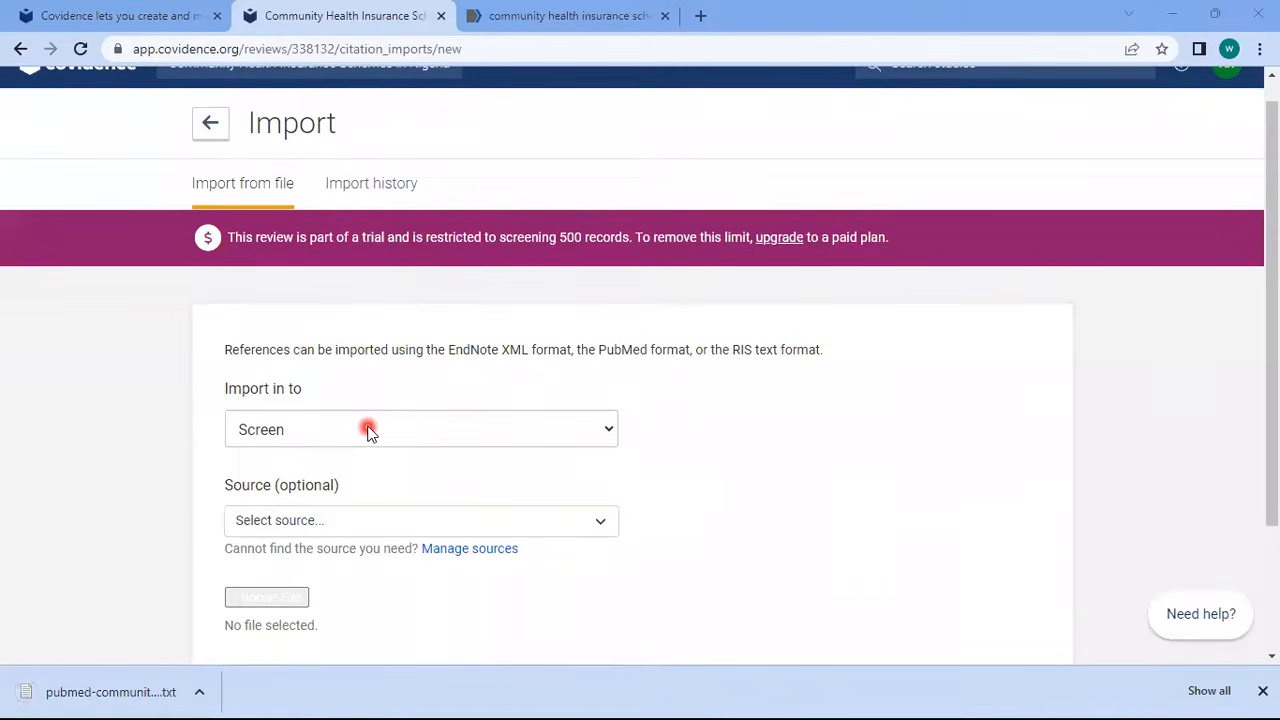
Set the import destination to Screen and the reference source to PubMed
click(370, 432)
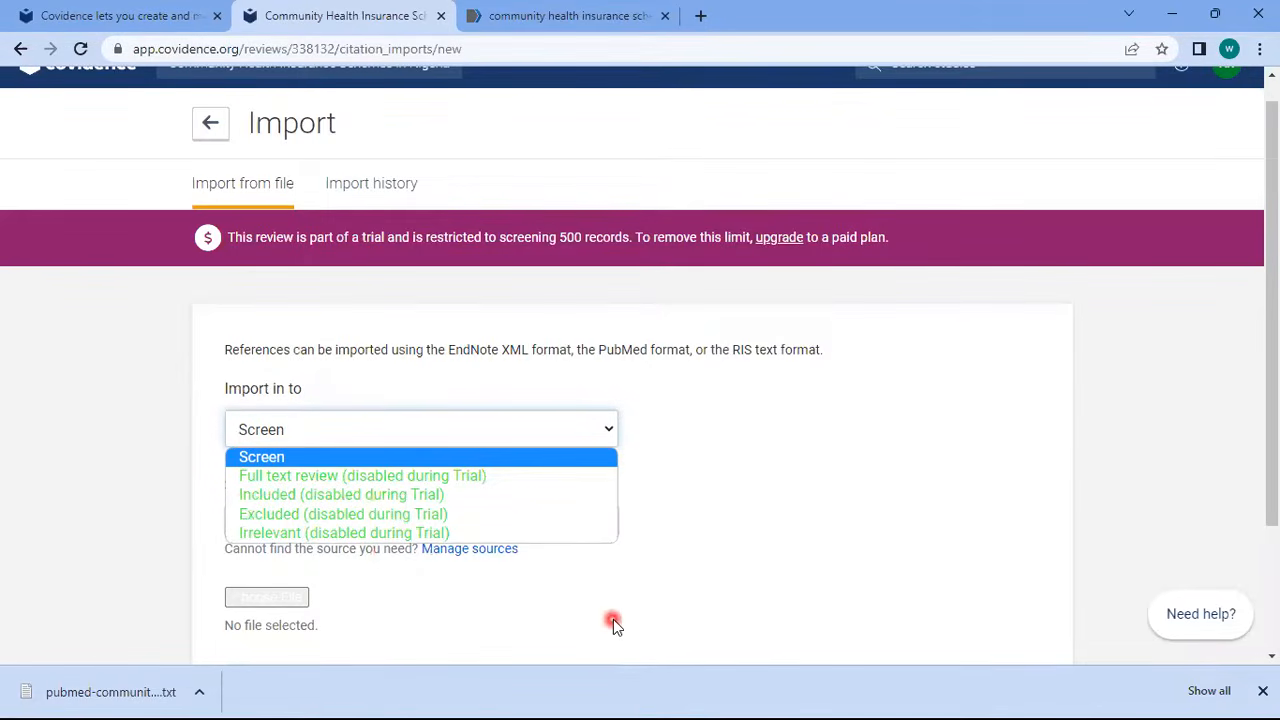
click(358, 460)
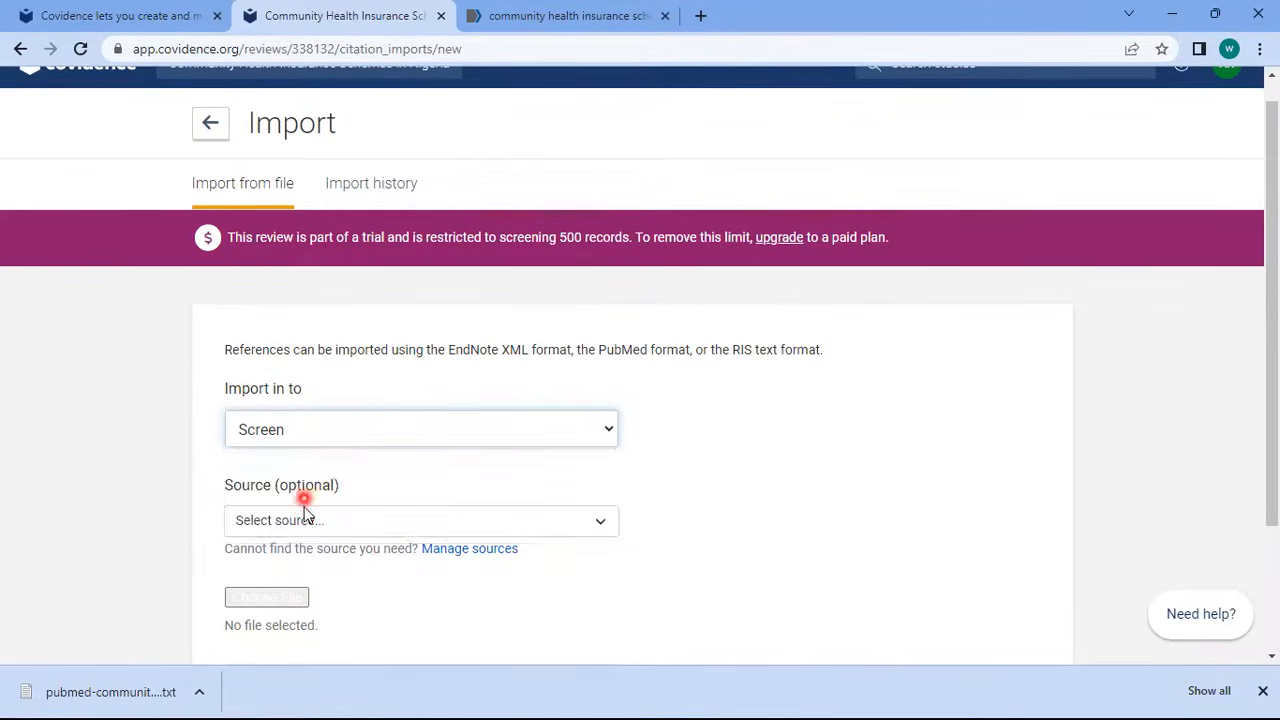
click(303, 520)
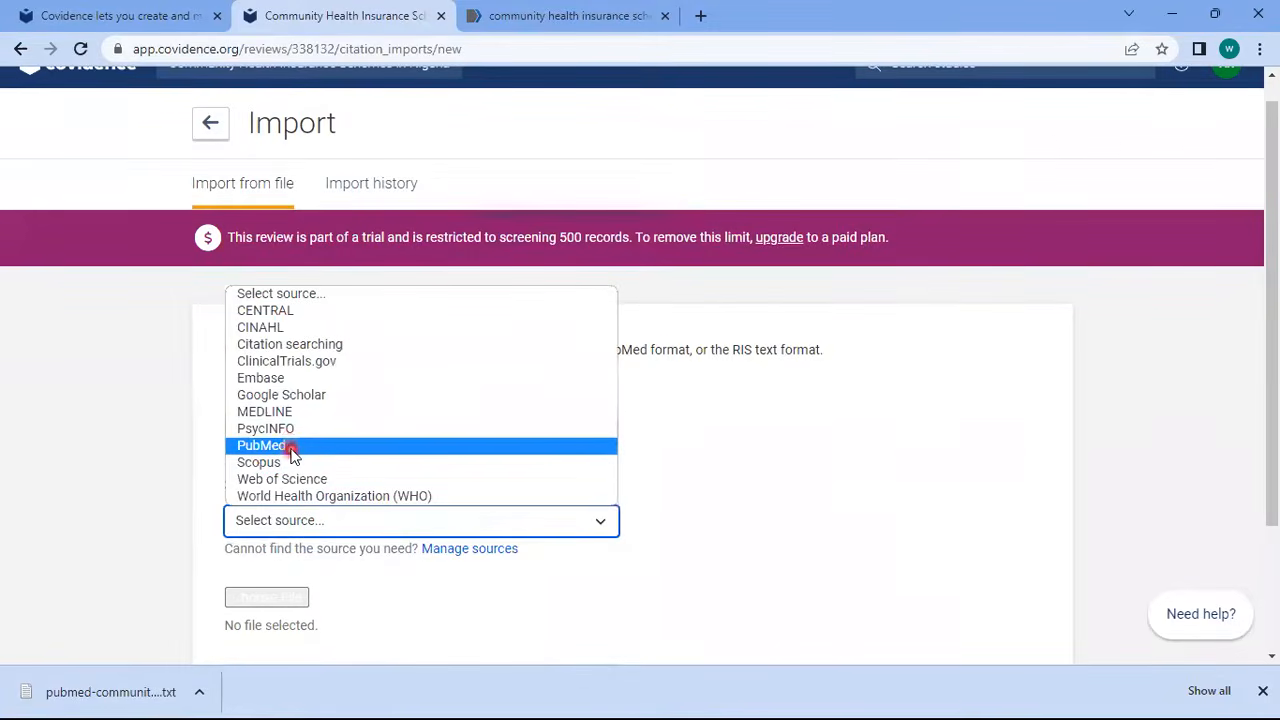
click(290, 446)
scroll(881, 487, down, 1)
Import pubmed-communityh-set (1).txt from Downloads into screening
click(286, 521)
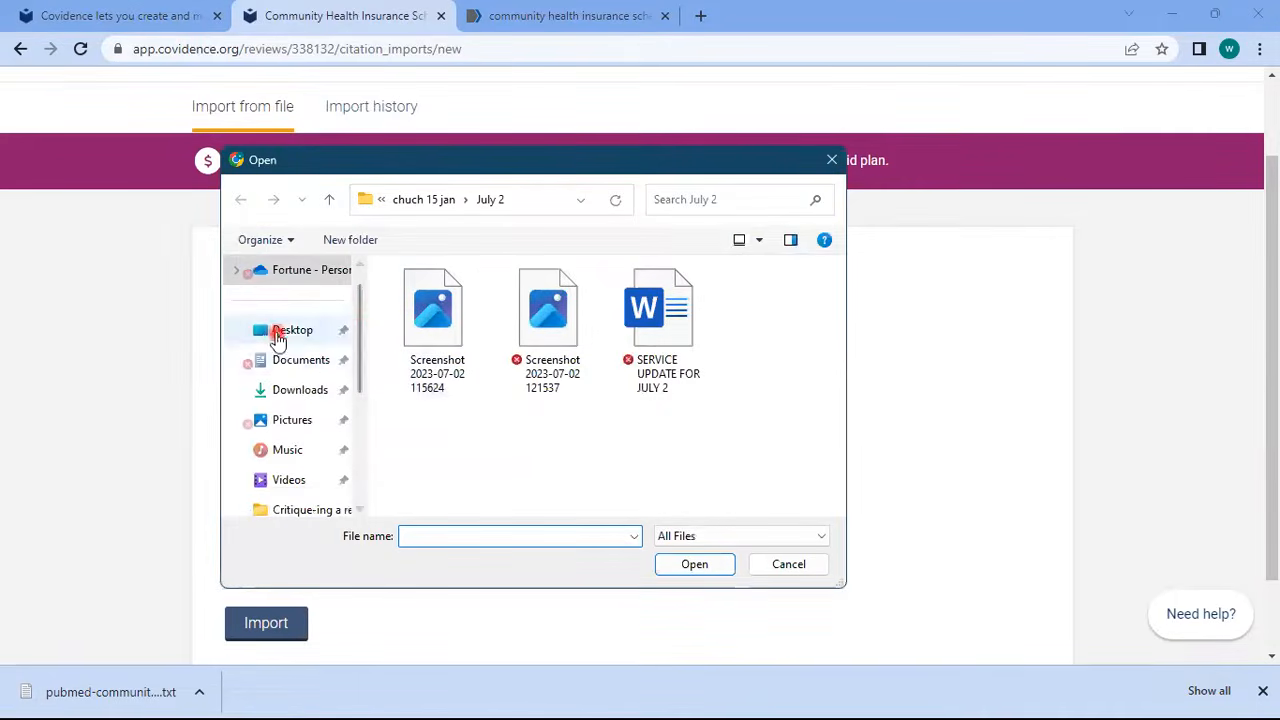
click(285, 392)
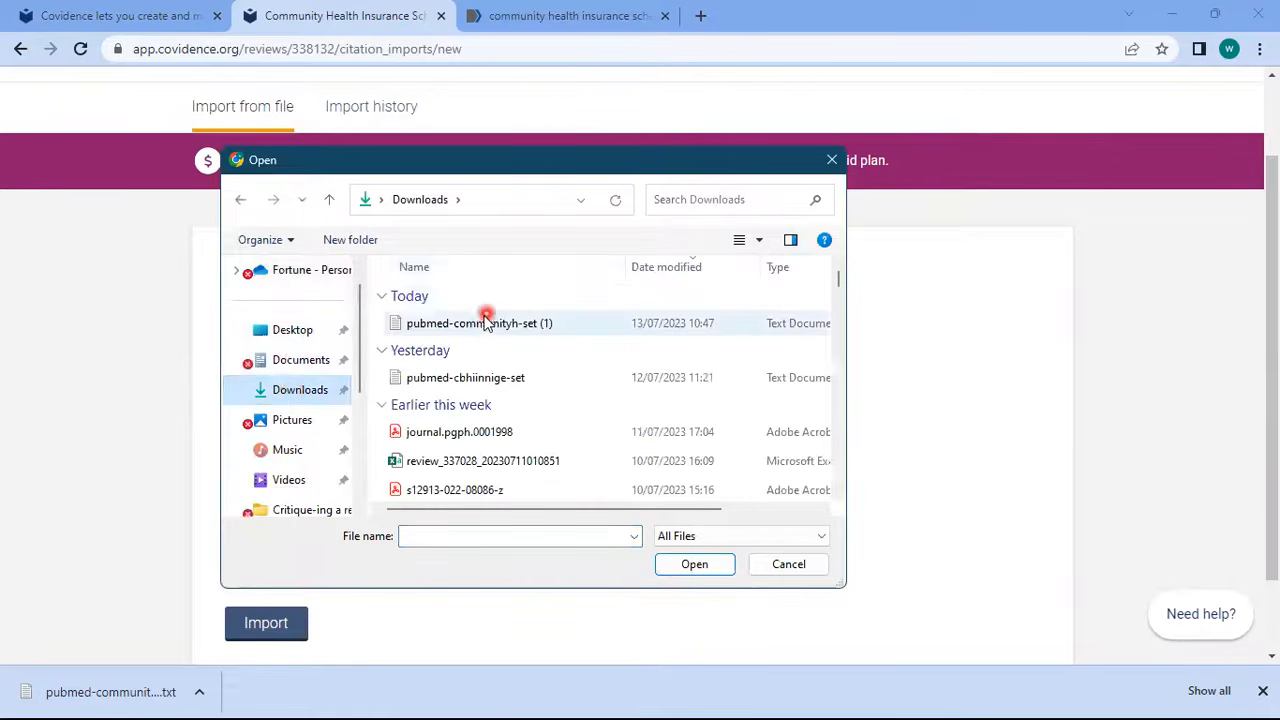
click(484, 328)
double_click(484, 328)
click(265, 632)
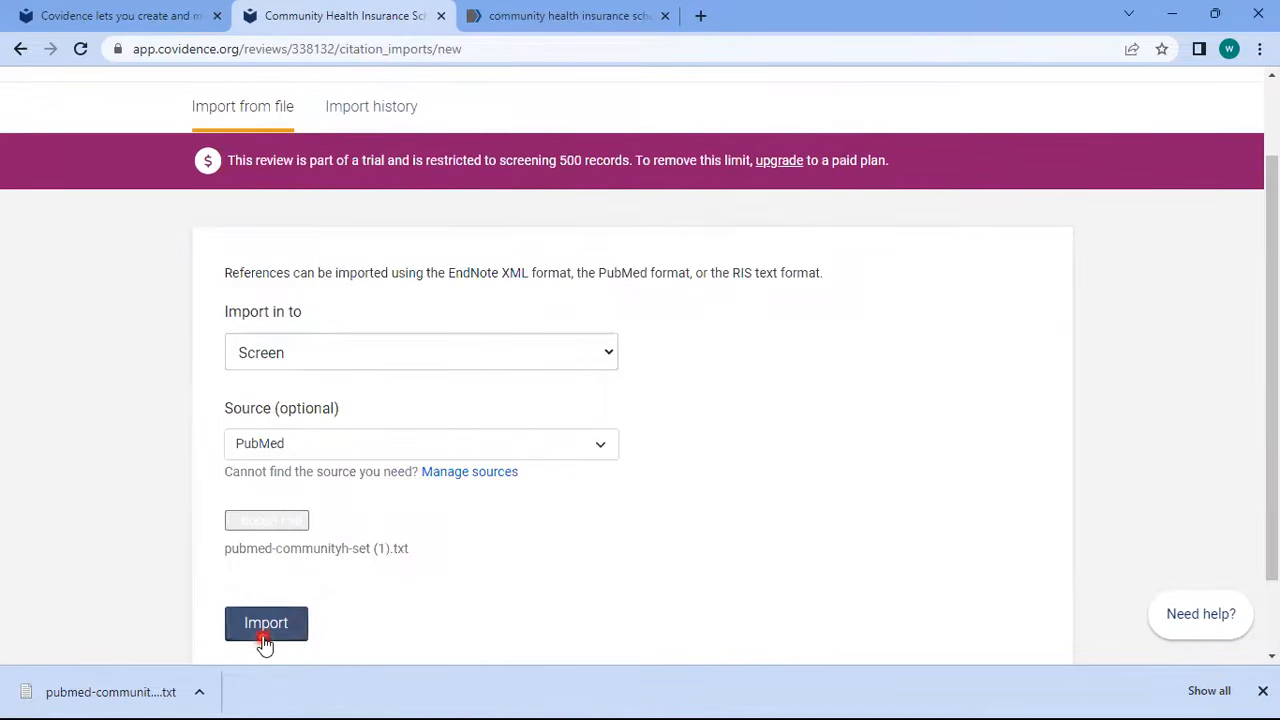
drag(1272, 345, 1276, 450)
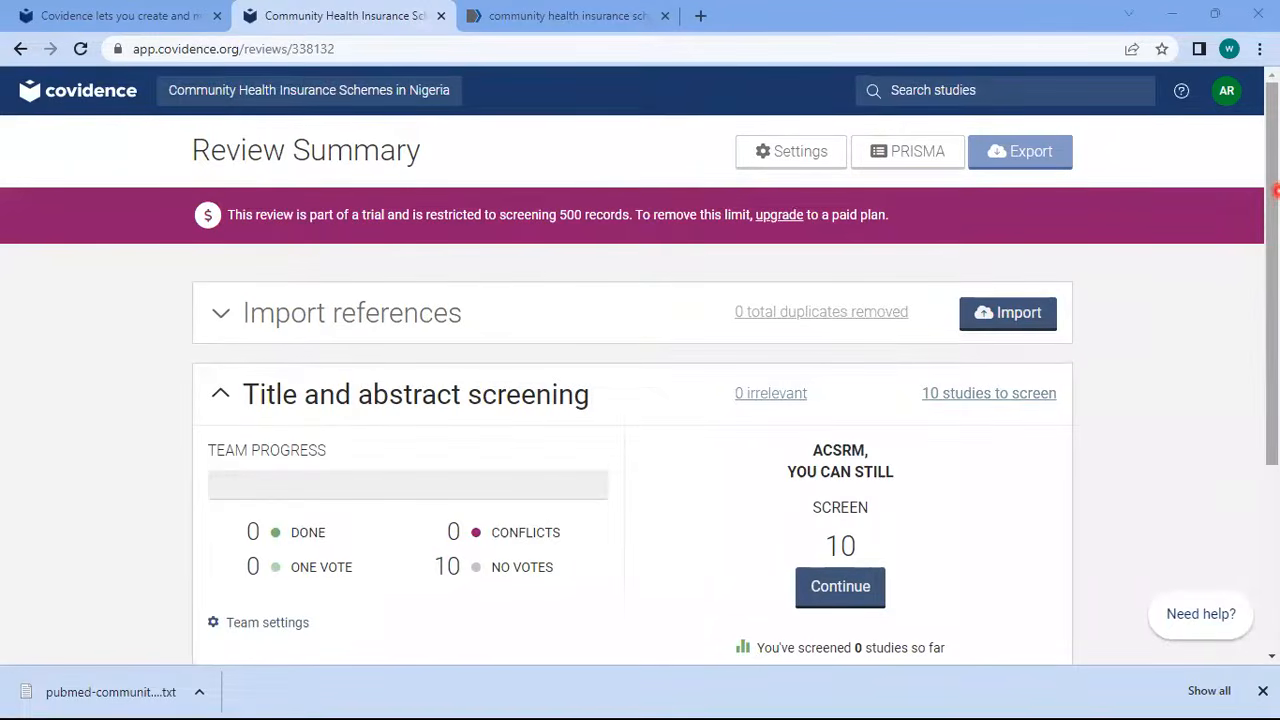
drag(1276, 190, 1275, 246)
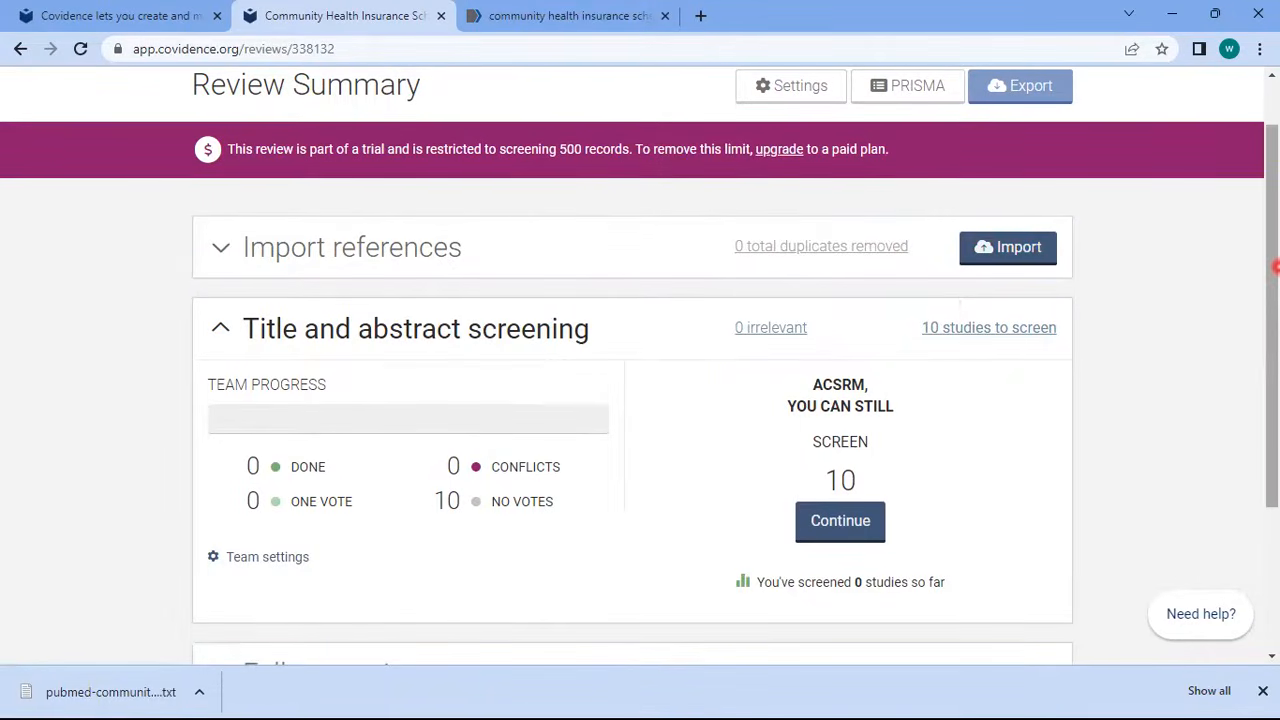
Continue into the Screen references list of the 10 imported studies awaiting title and abstract votes
scroll(1272, 258, down, 1)
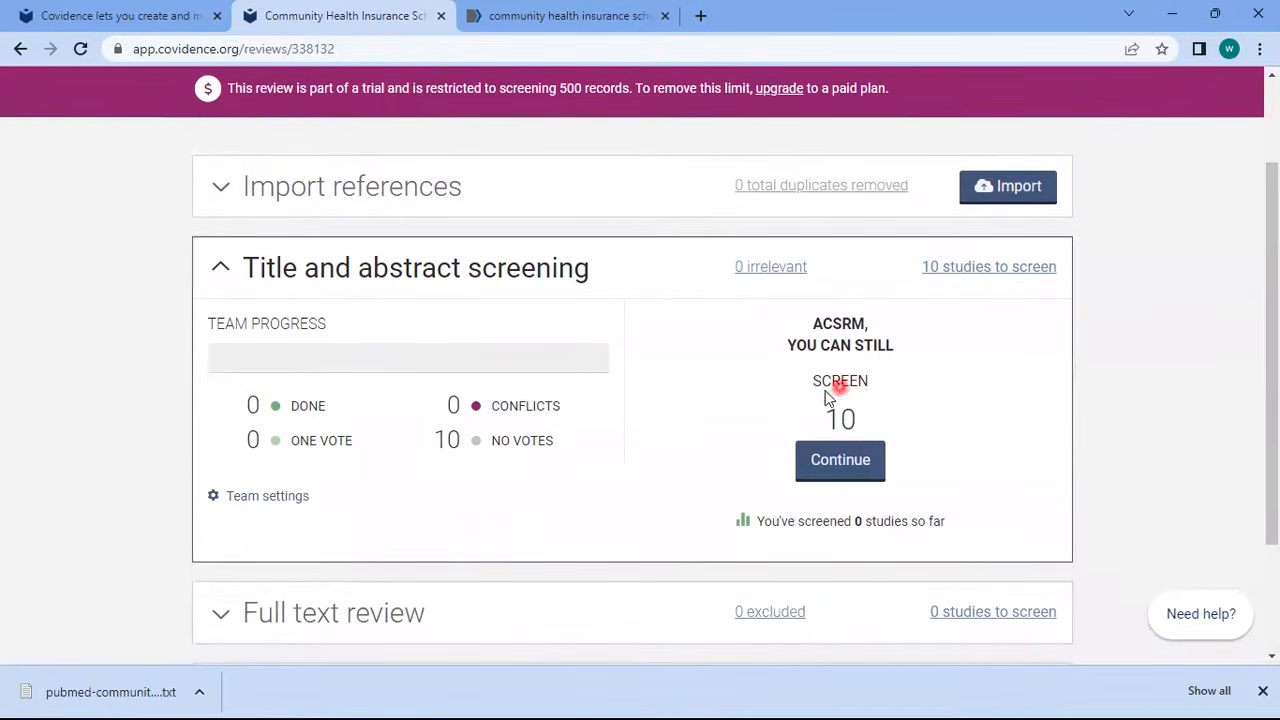
click(843, 463)
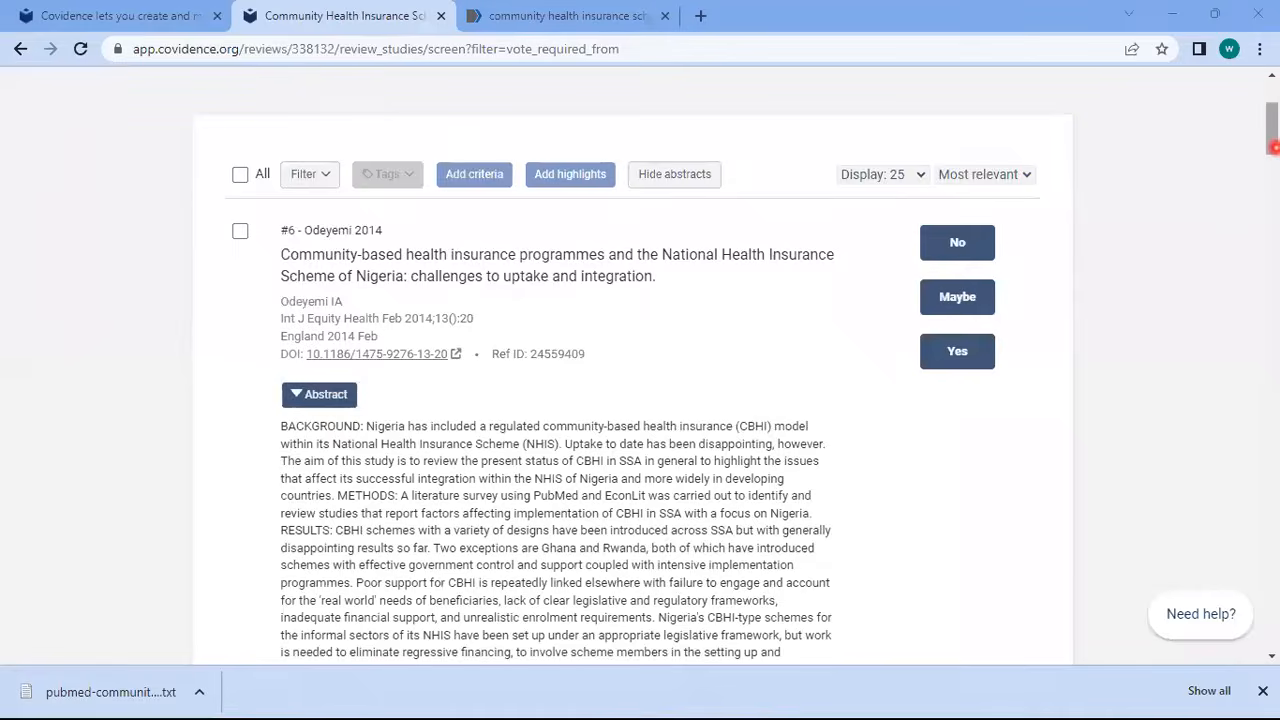
drag(1273, 148, 1243, 138)
Cast title and abstract votes on the studies, excluding #6, marking #2 as maybe, and voting on #7
click(958, 350)
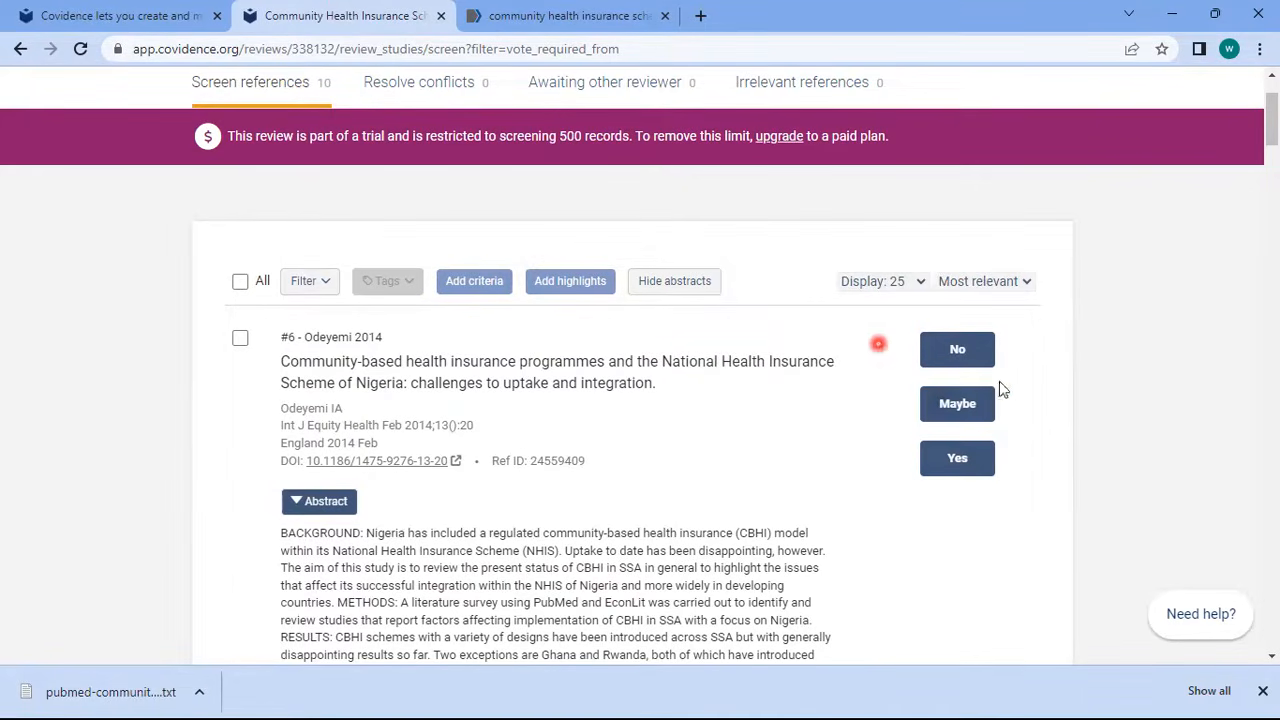
click(952, 362)
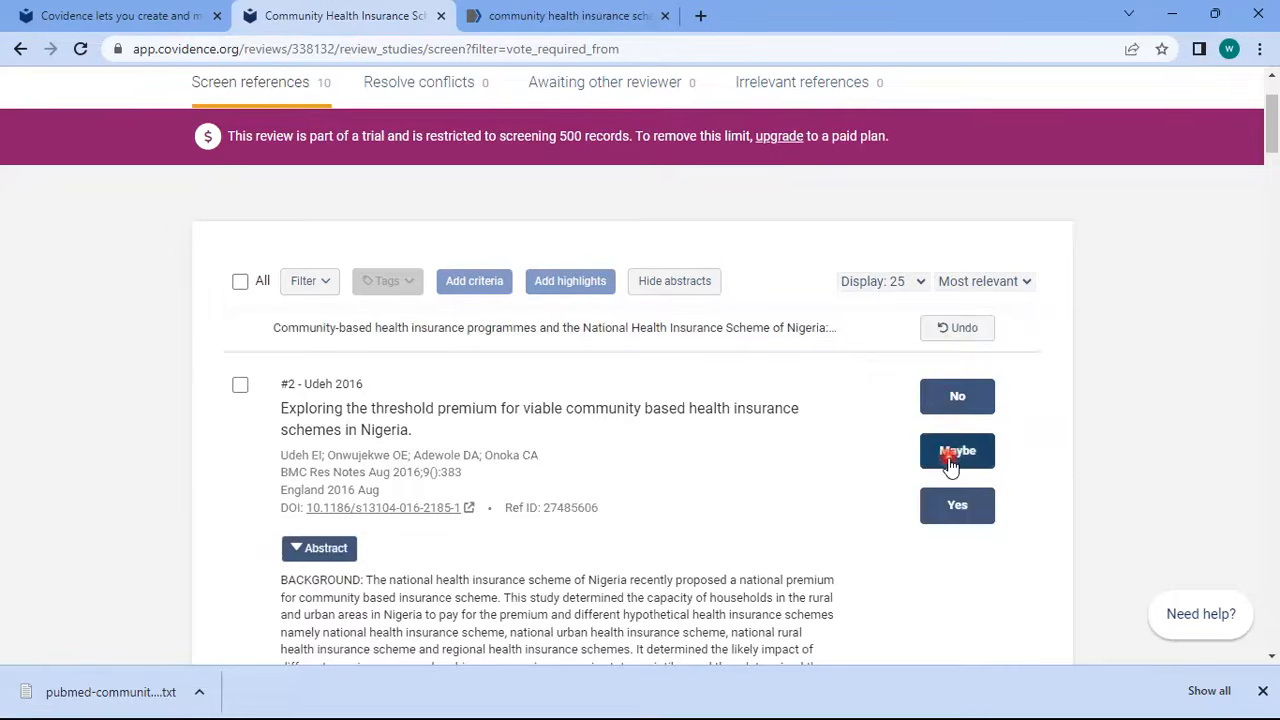
click(950, 455)
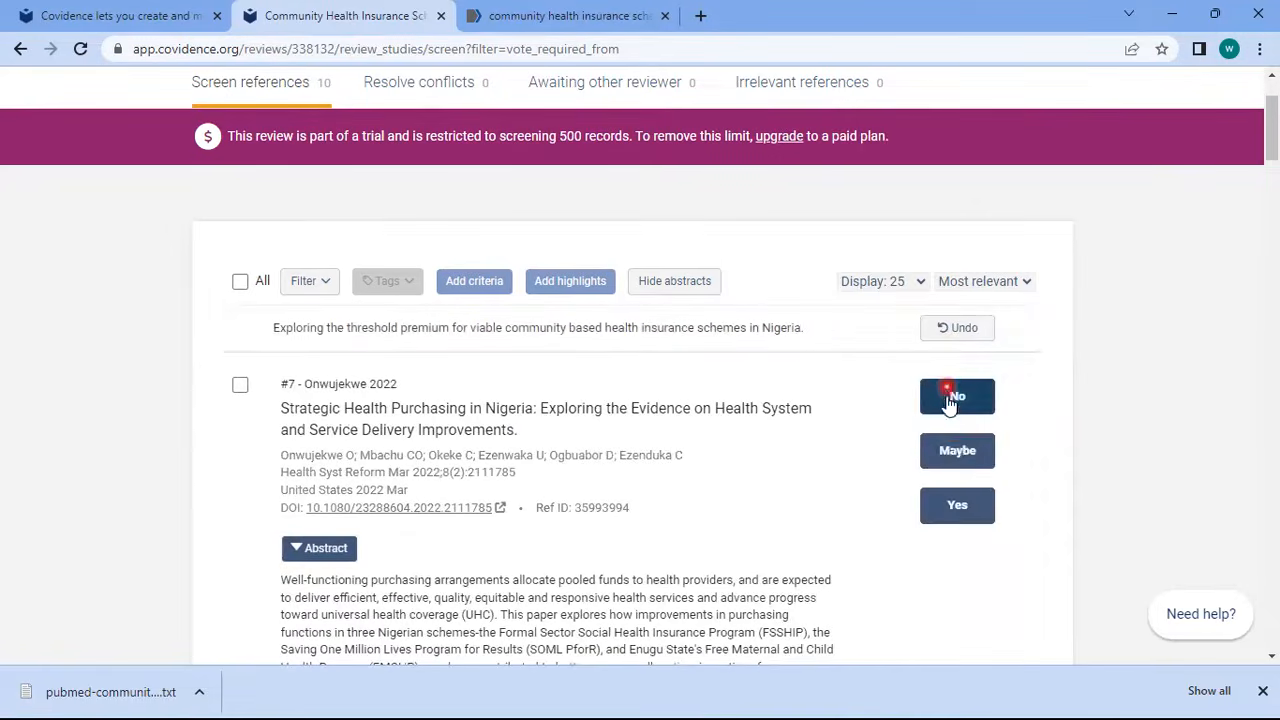
click(958, 507)
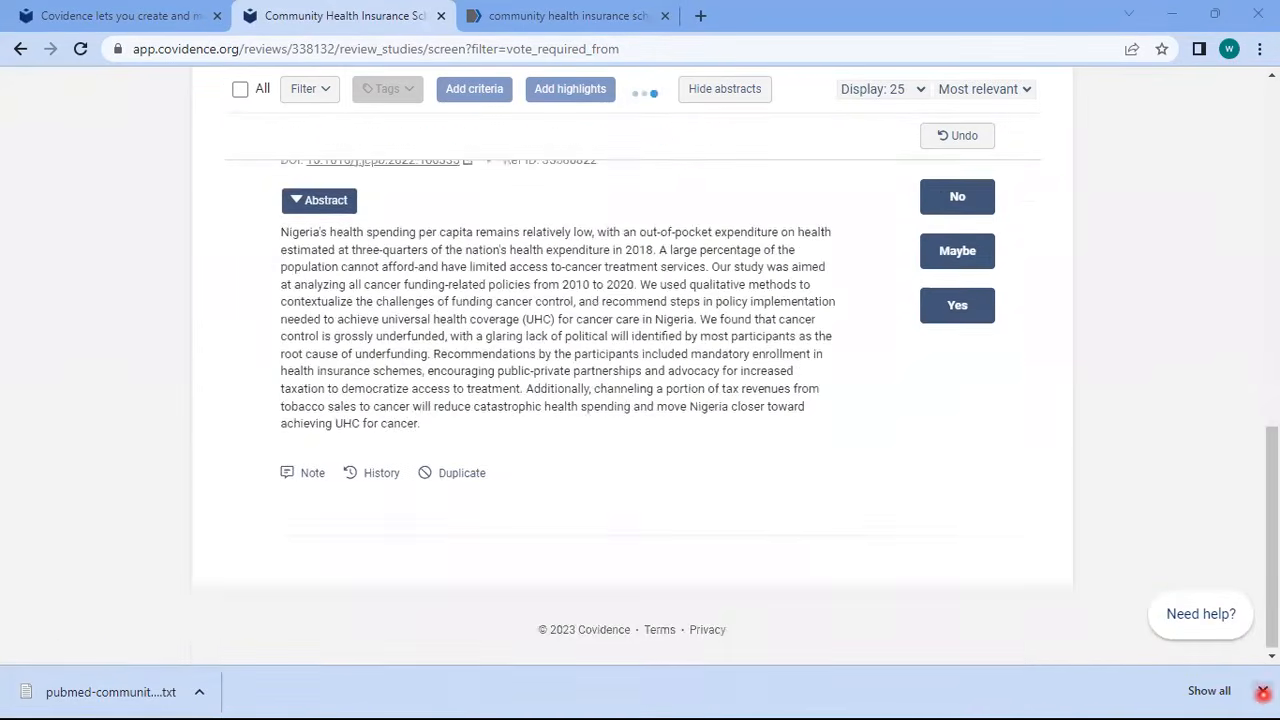
click(1263, 691)
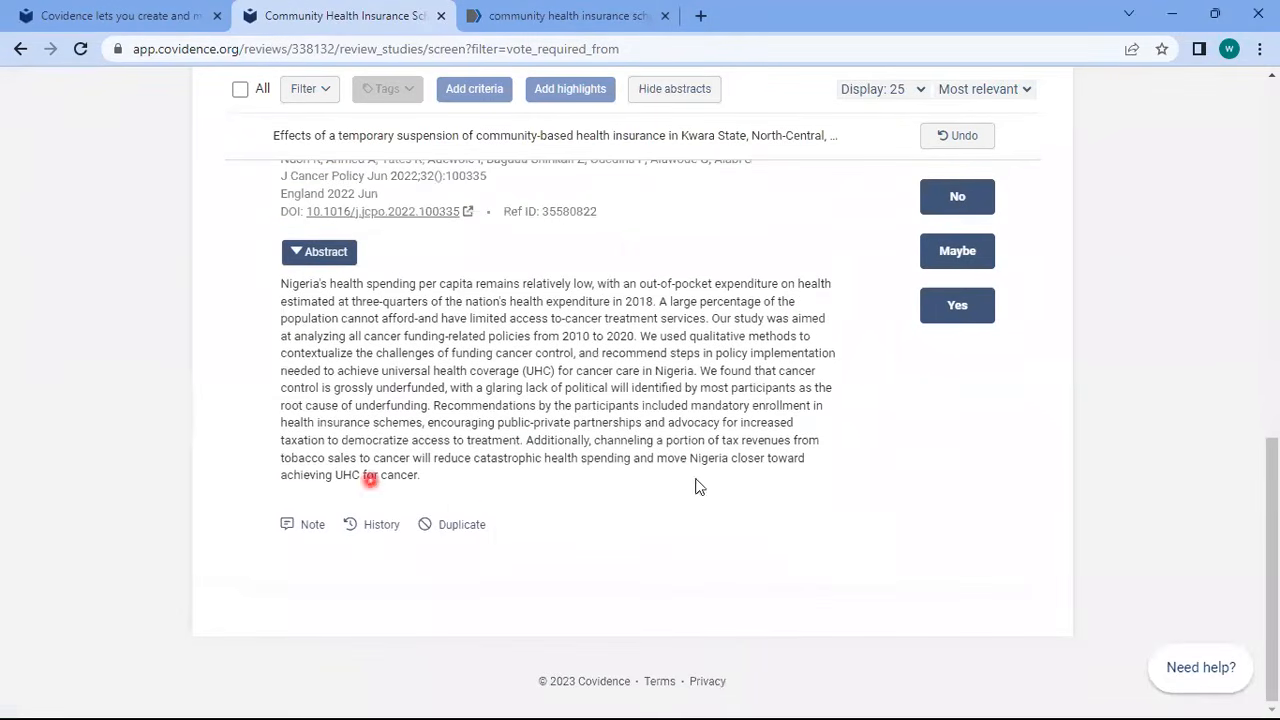
scroll(817, 459, up, 2)
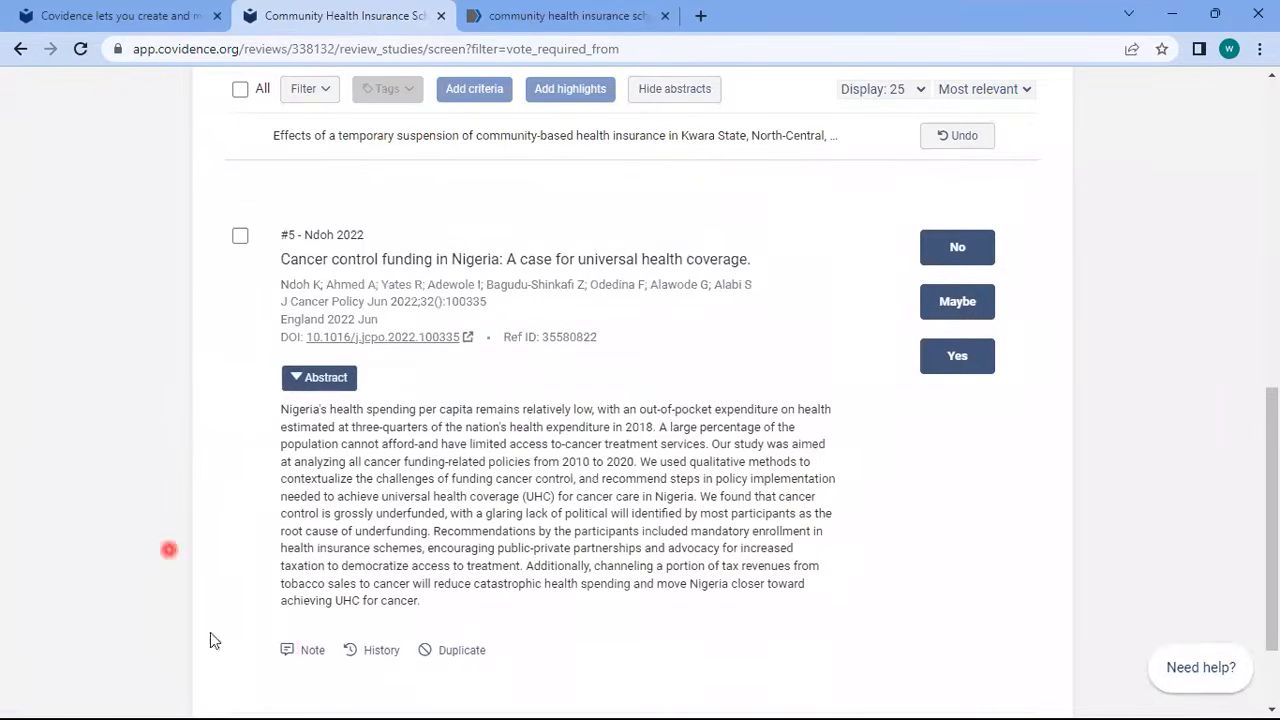
Add the note 'take note' to the cancer control funding study and close the notes window
click(312, 650)
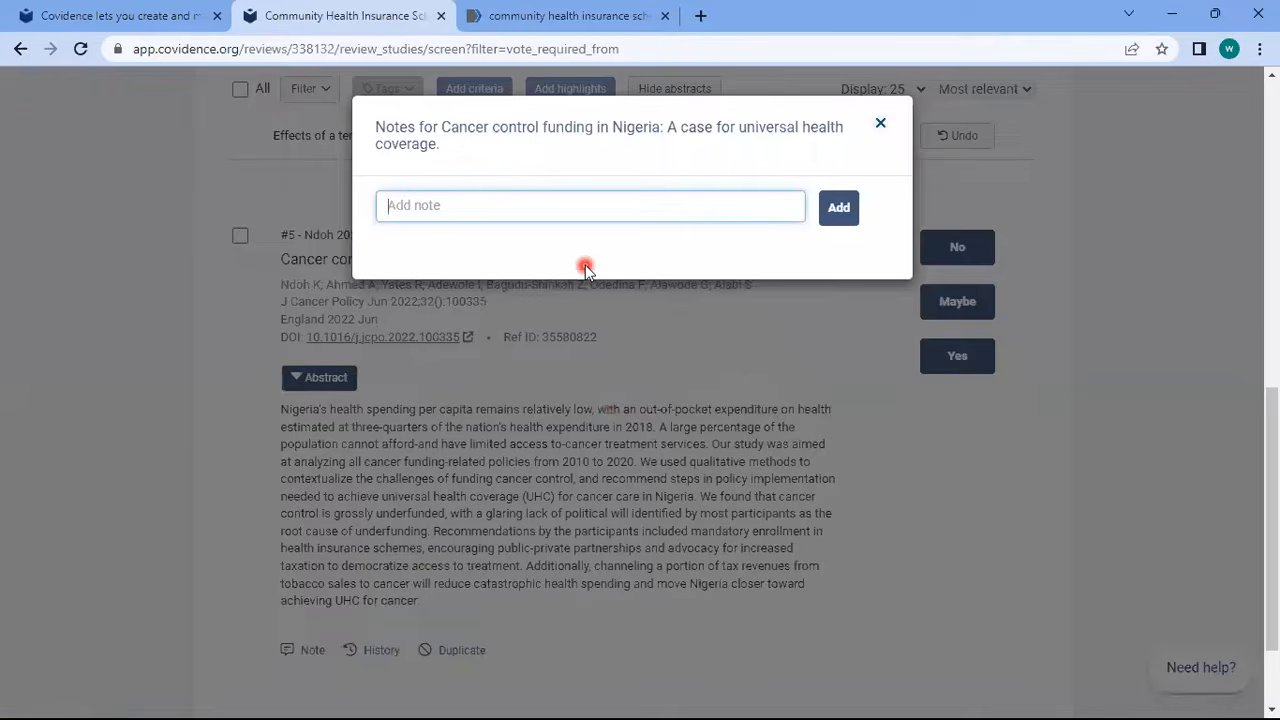
text(take note)
click(836, 212)
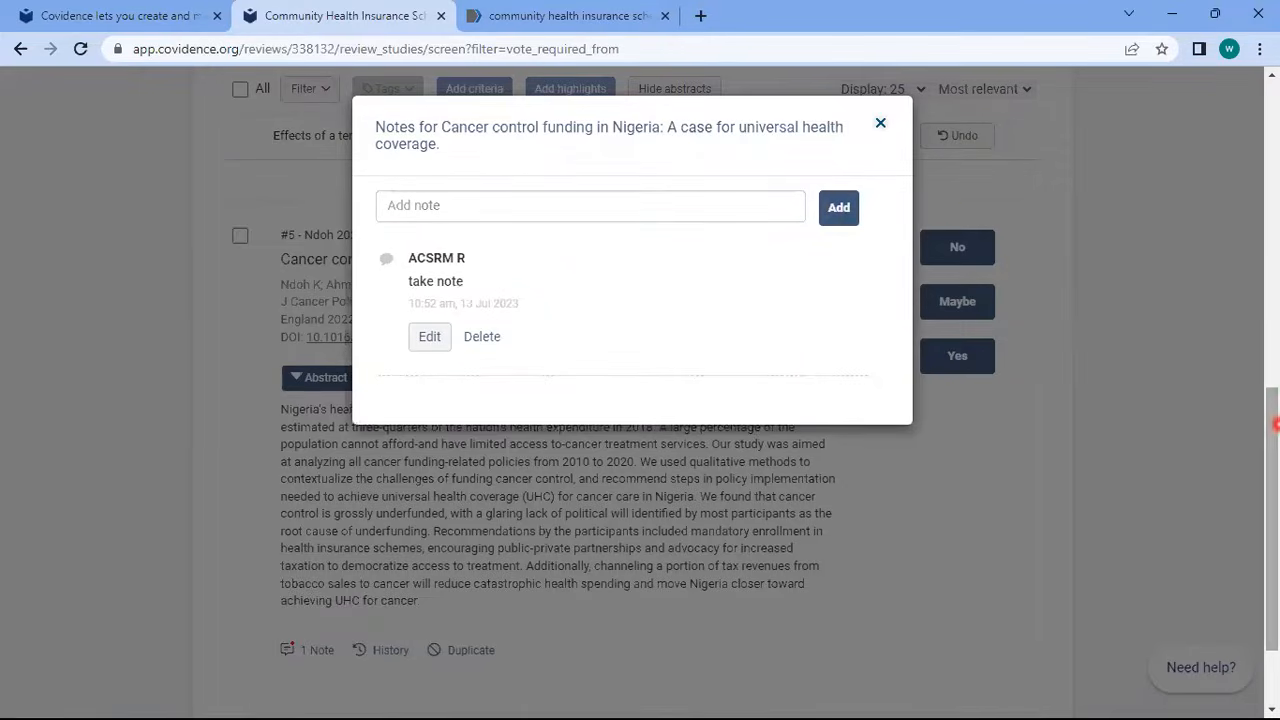
scroll(1006, 225, up, 2)
click(948, 416)
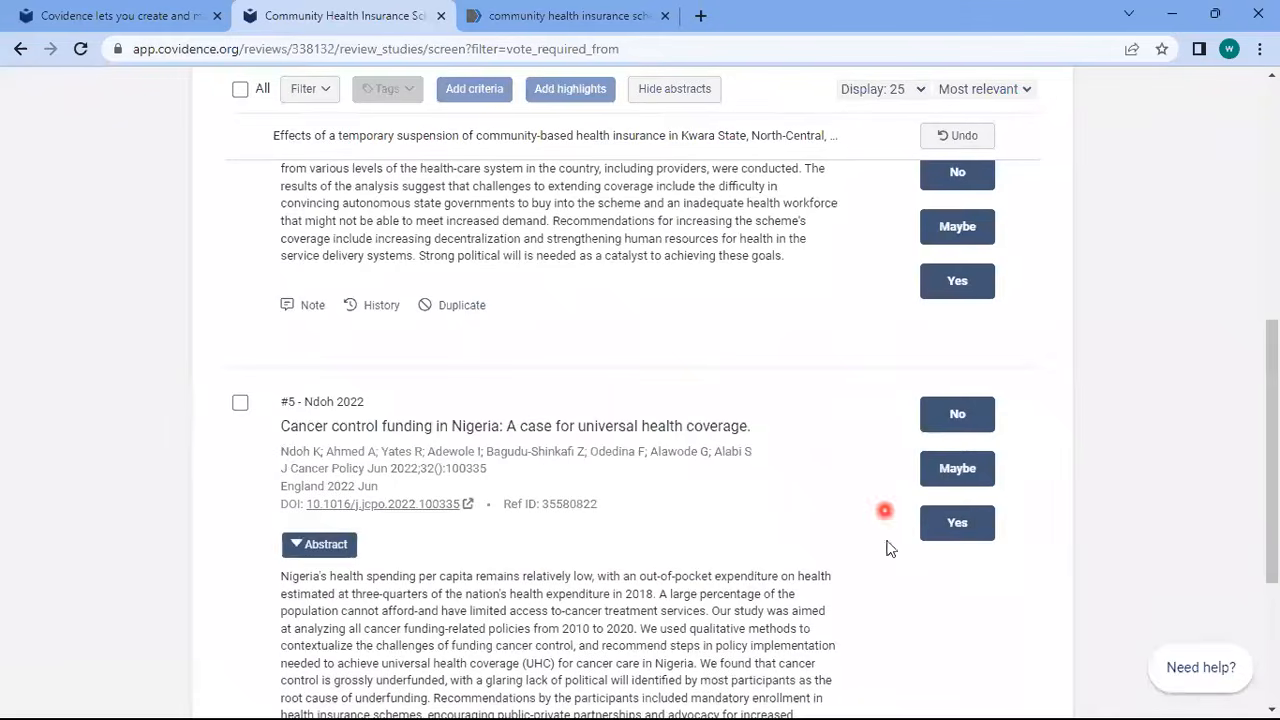
scroll(1275, 408, down, 2)
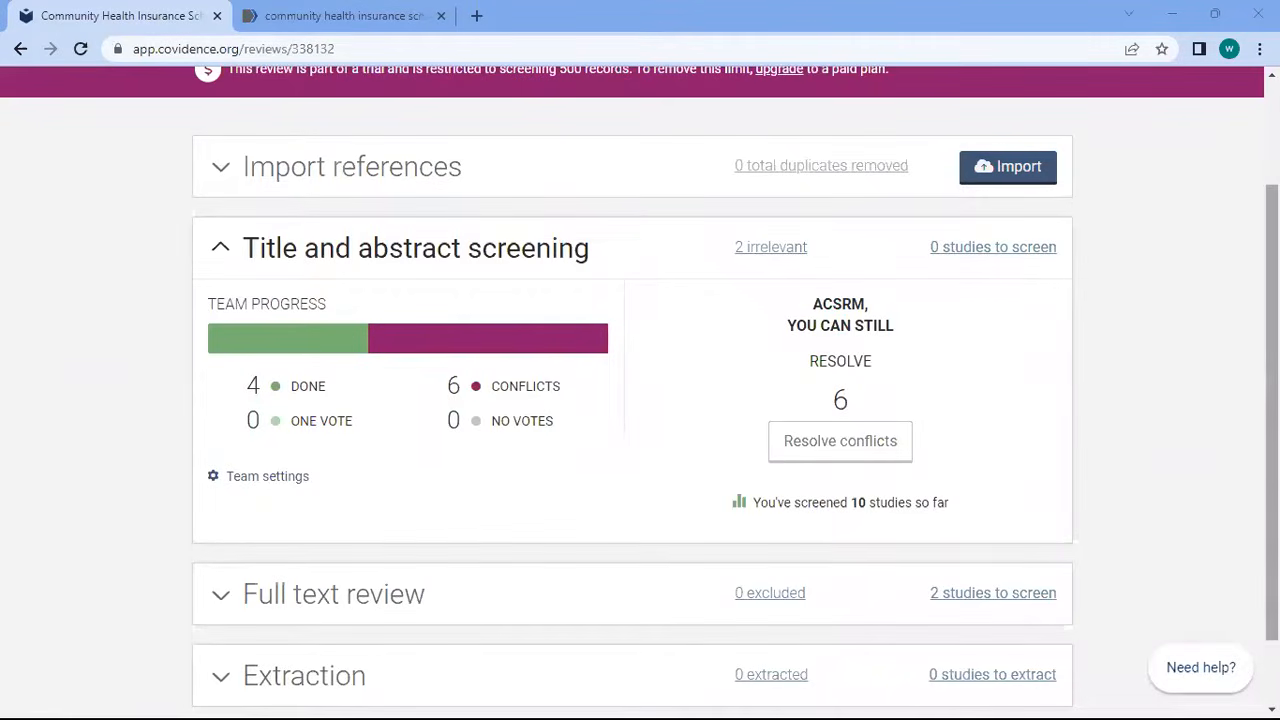
Open the six title and abstract screening conflicts from the Review Summary
click(772, 388)
scroll(772, 388, up, 1)
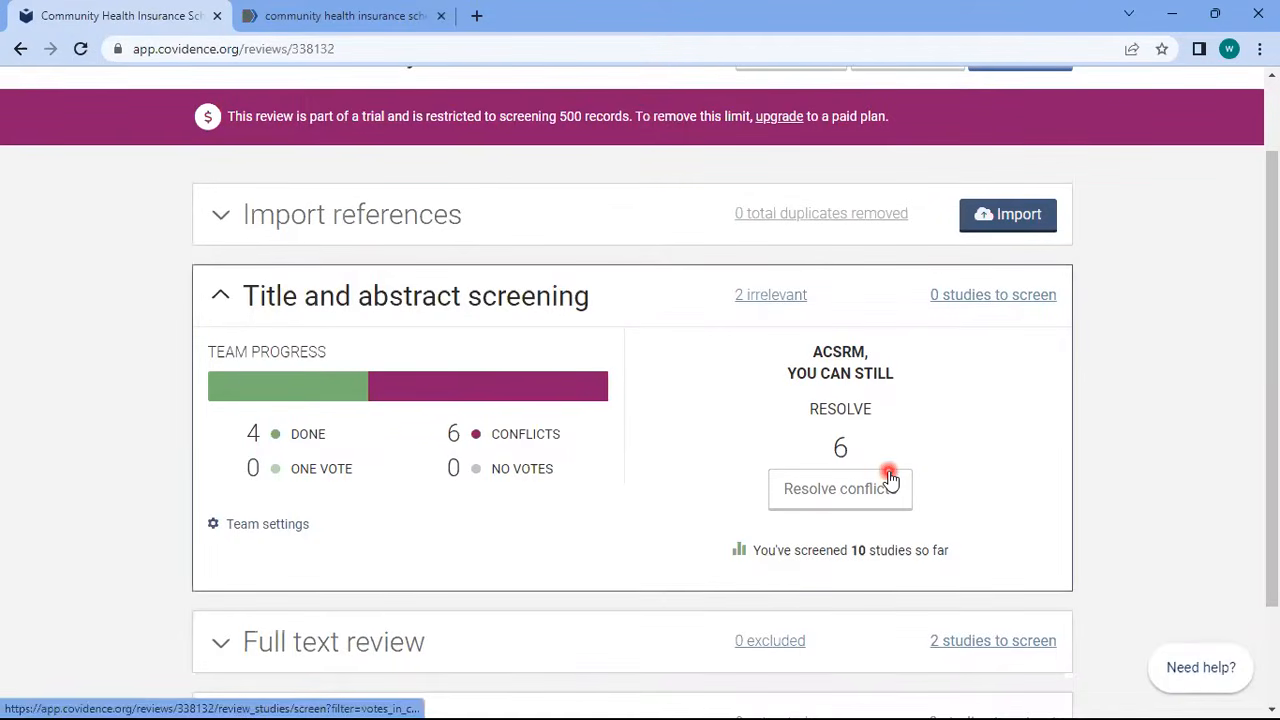
drag(1271, 386, 1273, 420)
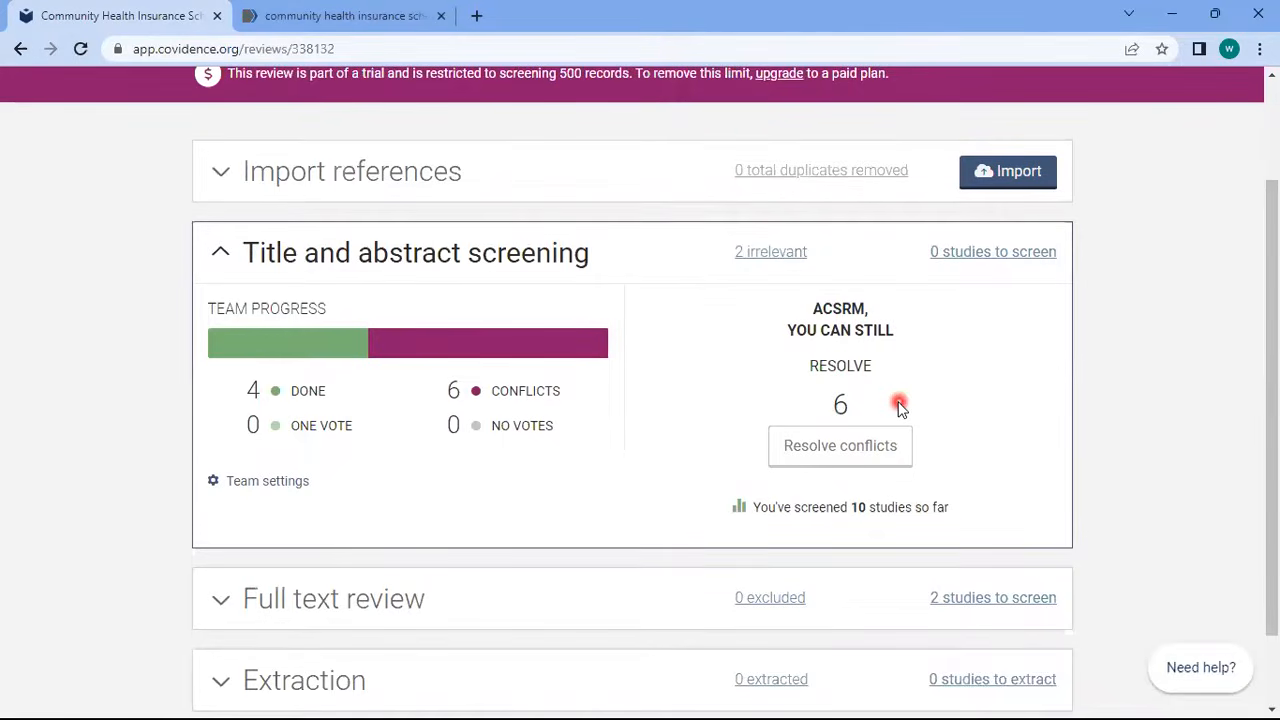
click(836, 450)
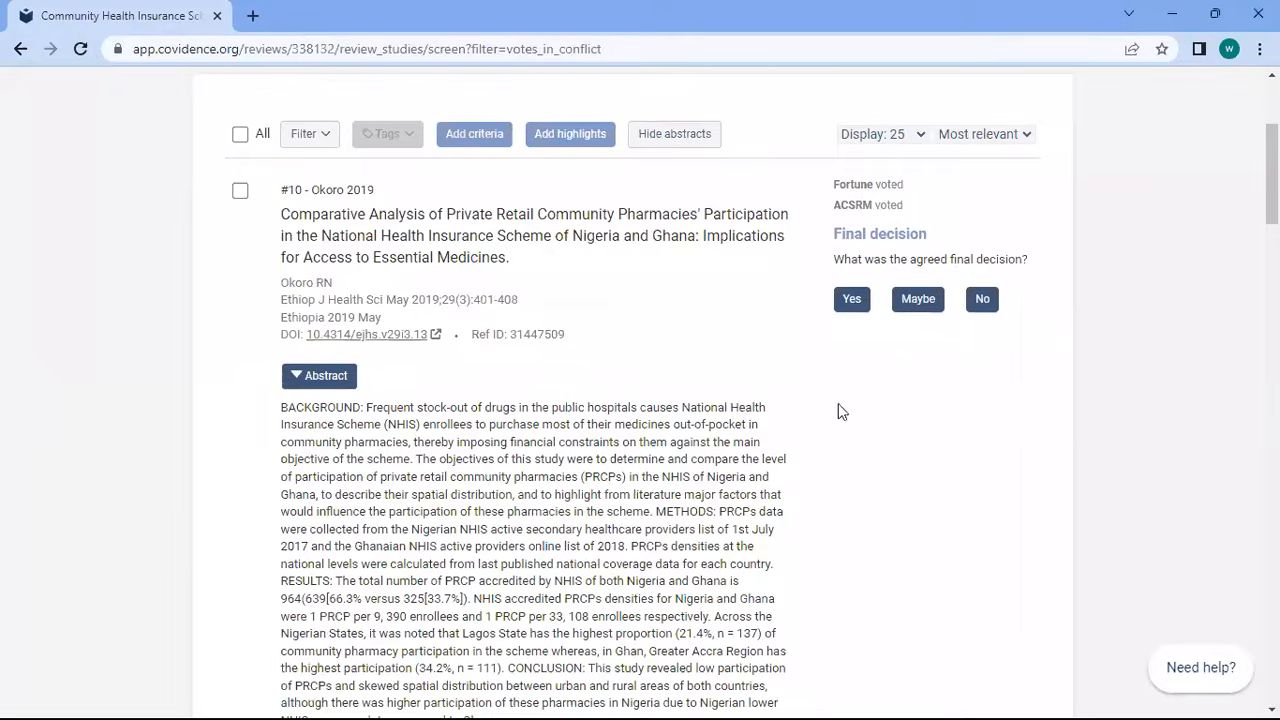
Record final decisions: No for #10 and #8, Yes for #9 and #4, Maybe for #3
click(984, 299)
scroll(985, 302, down, 2)
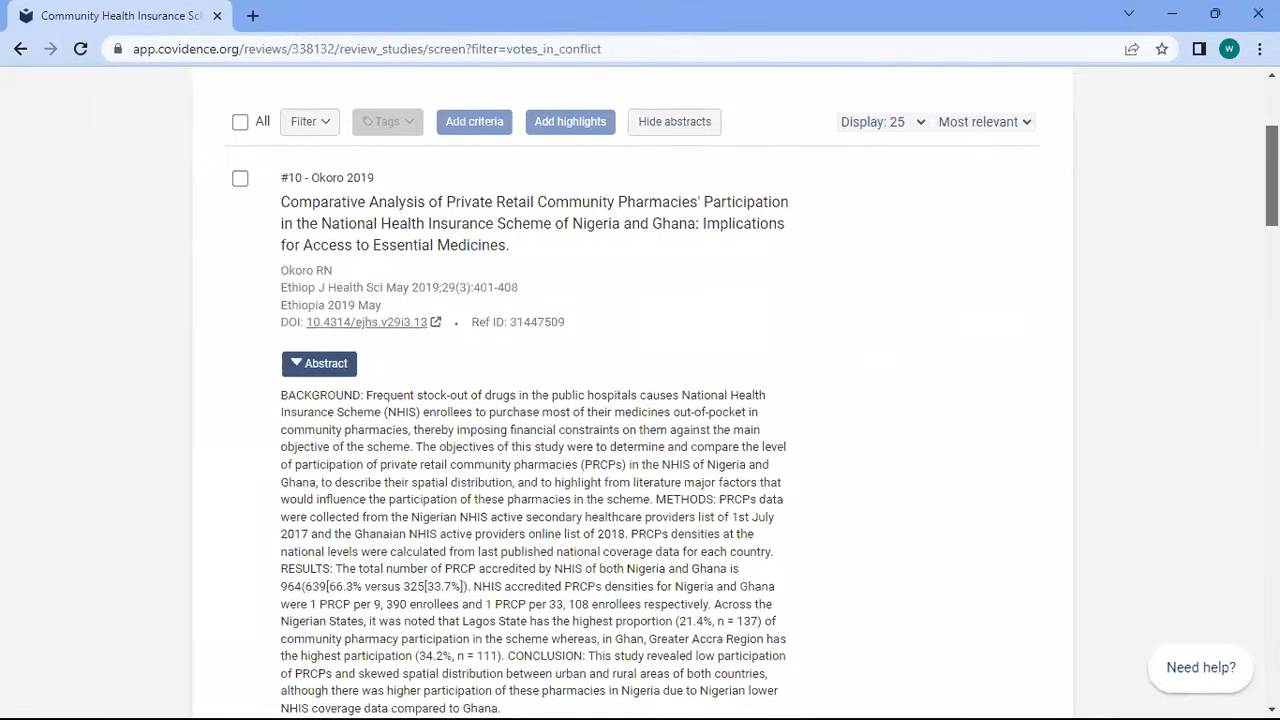
scroll(1023, 340, up, 3)
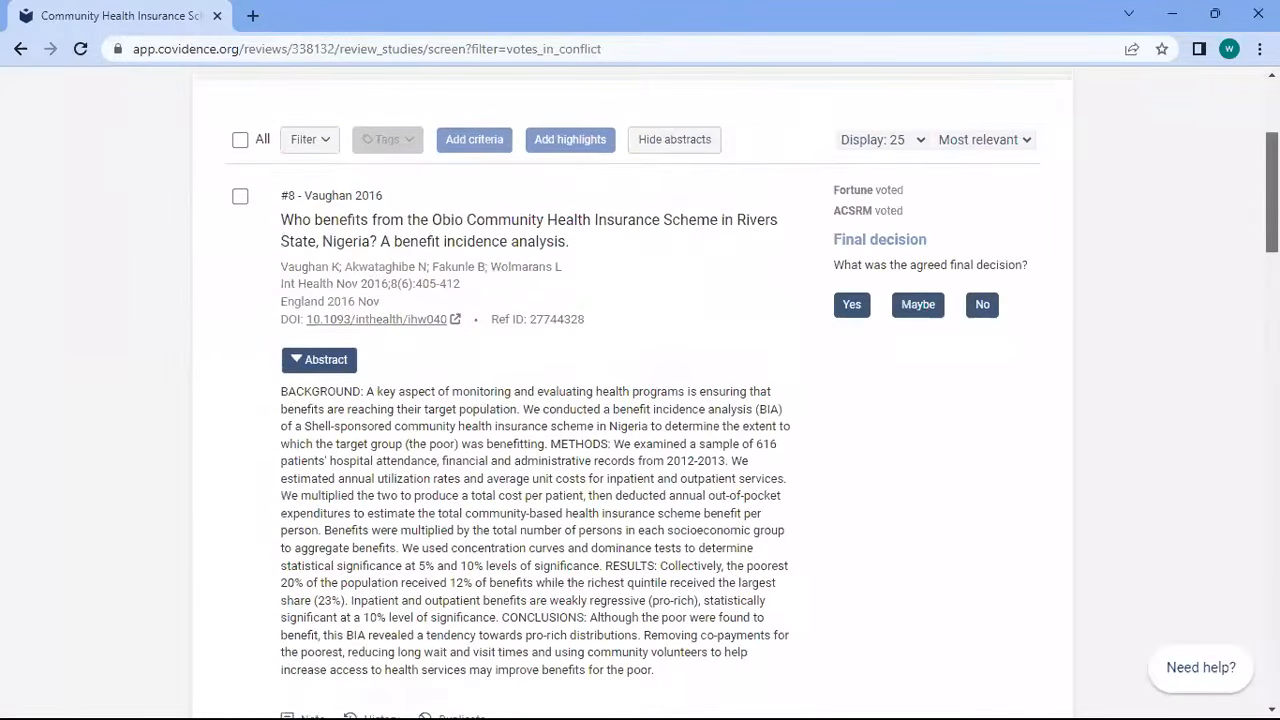
click(984, 347)
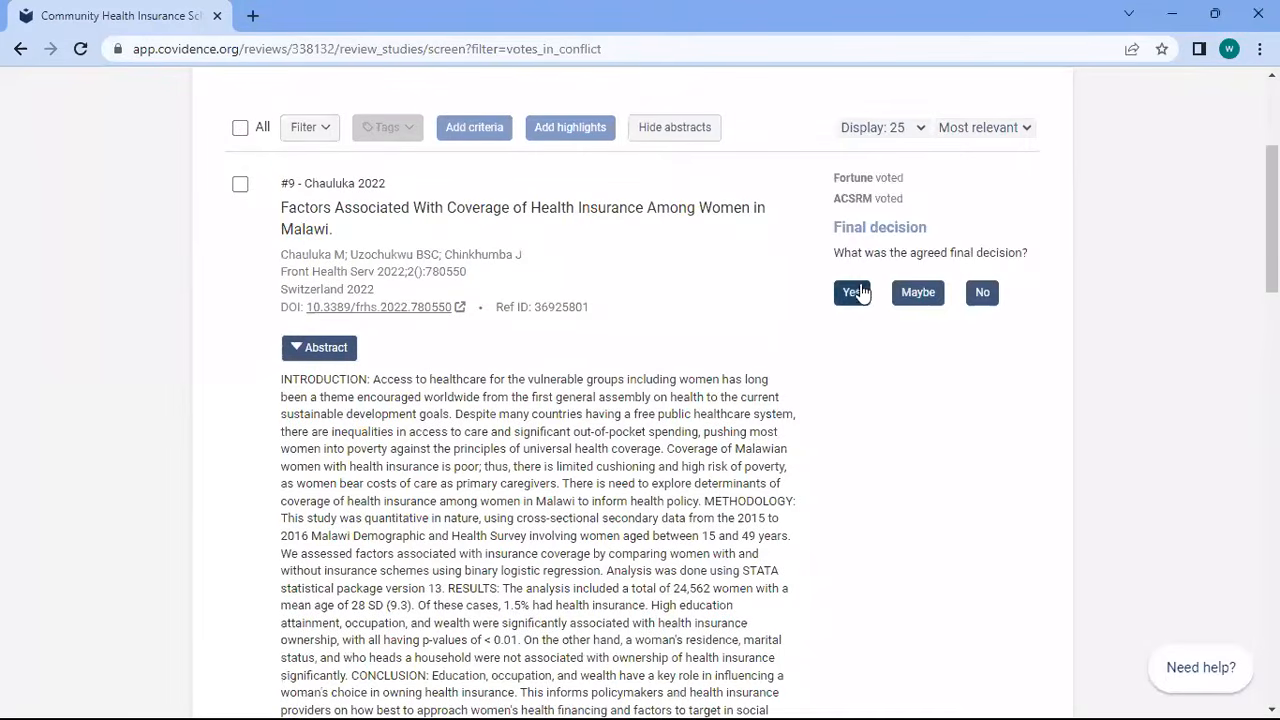
click(856, 292)
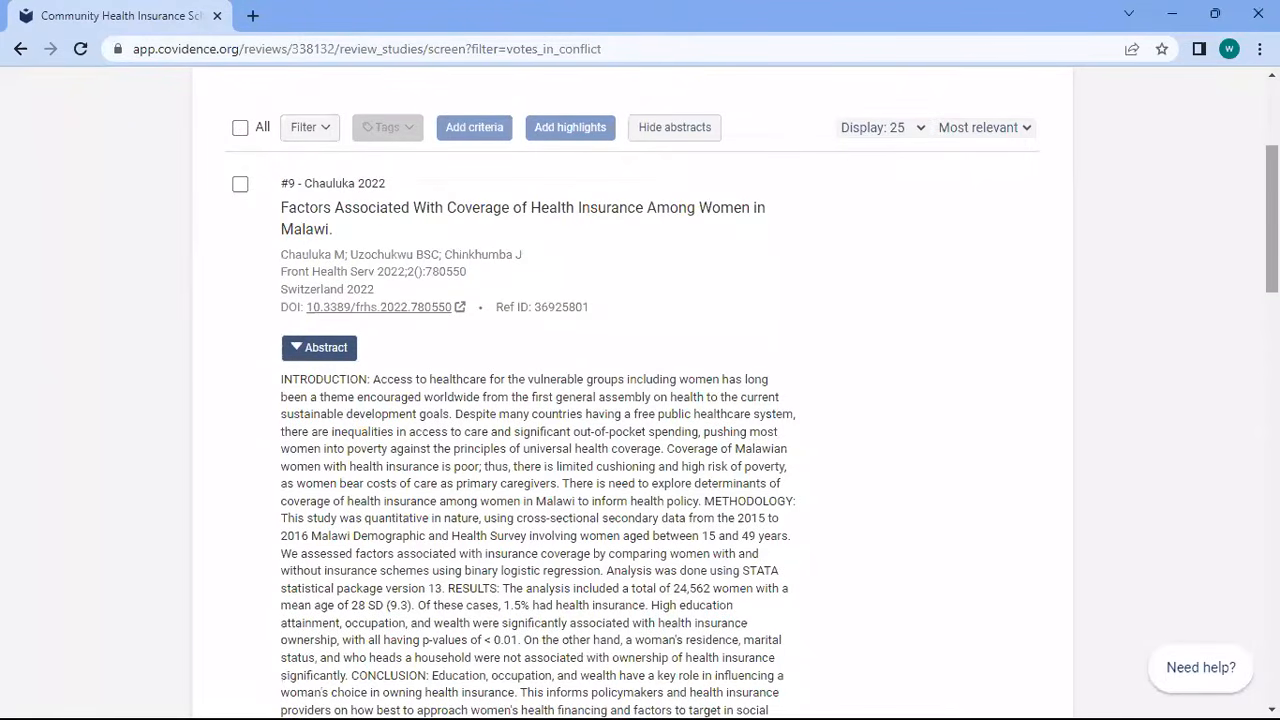
scroll(1118, 202, down, 1)
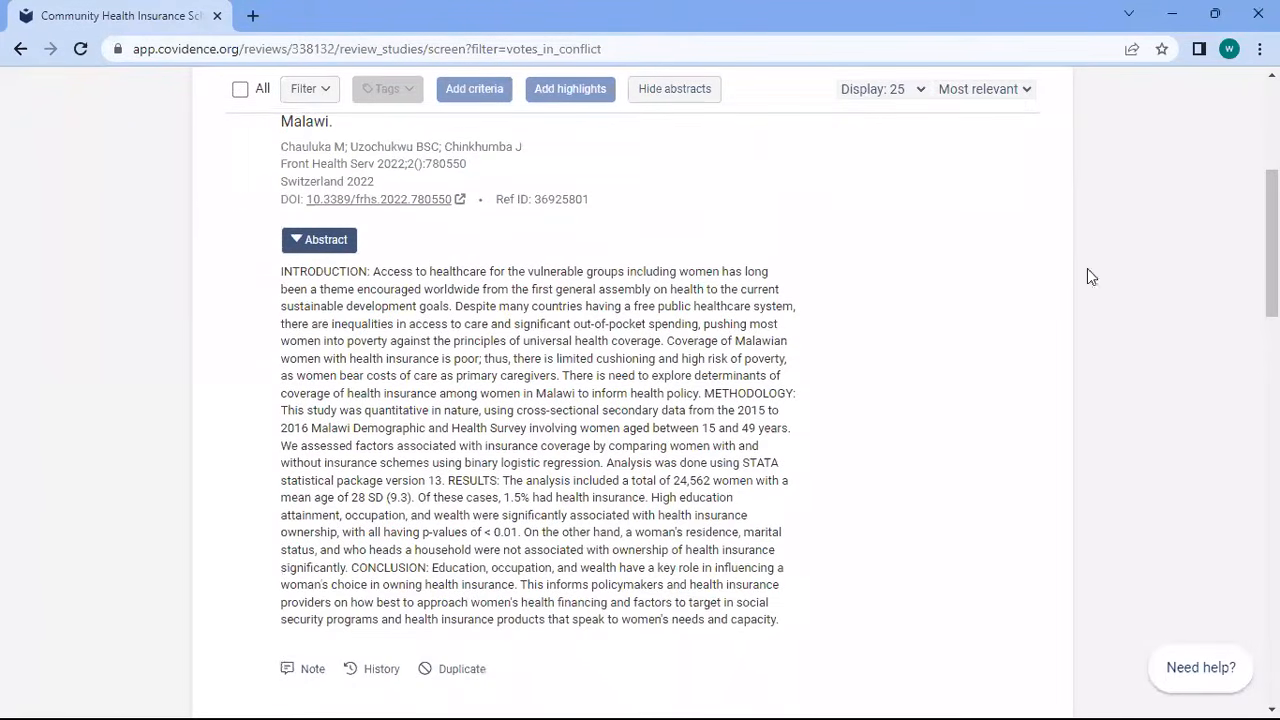
scroll(1090, 277, down, 6)
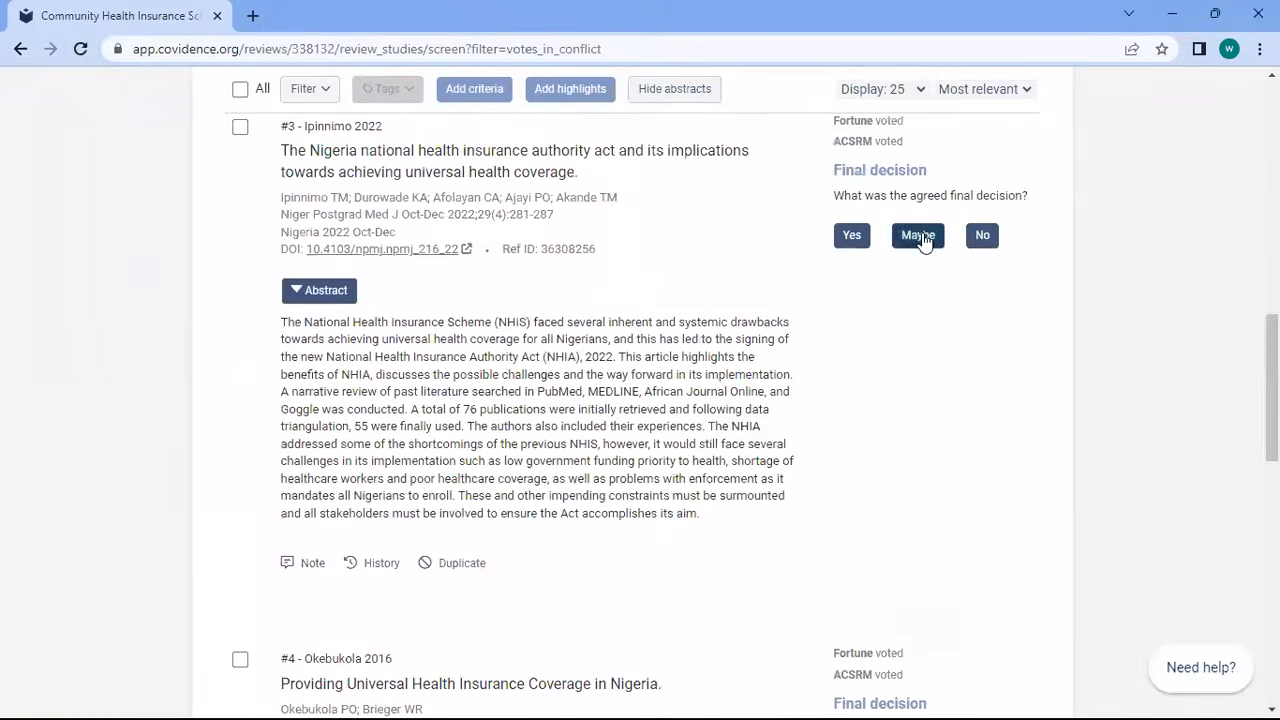
click(918, 236)
scroll(920, 240, down, 3)
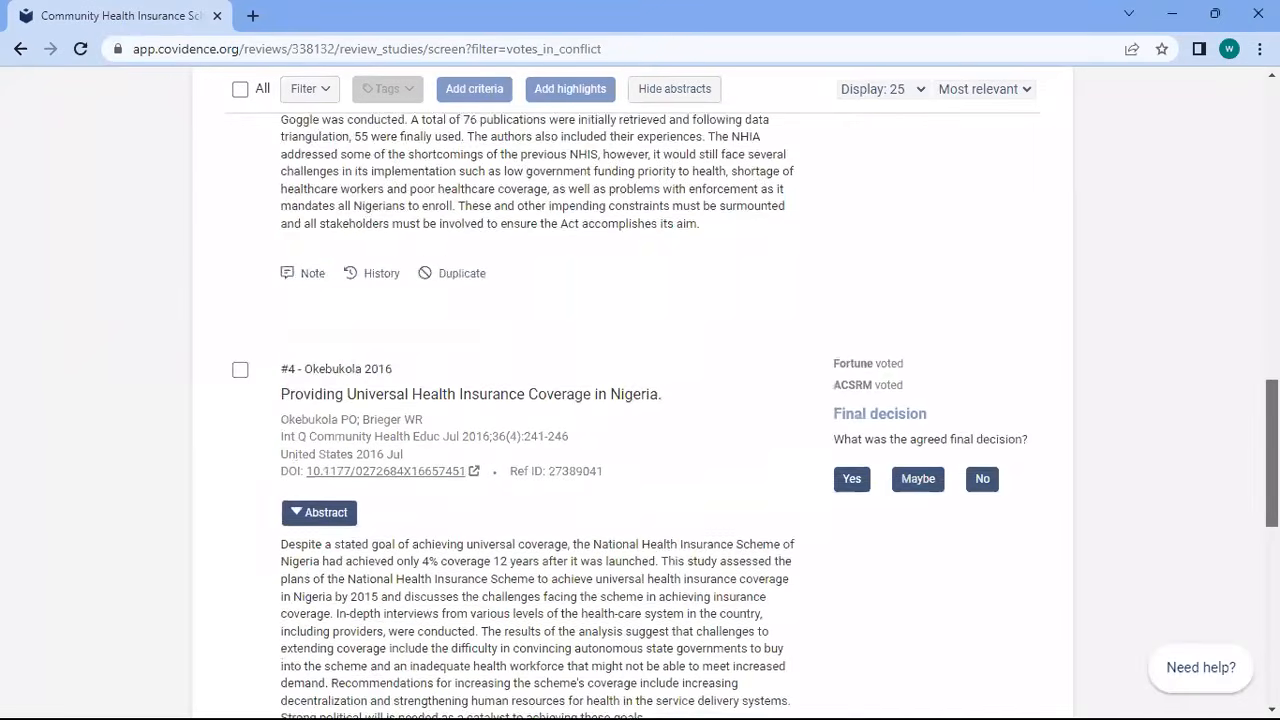
scroll(632, 416, down, 2)
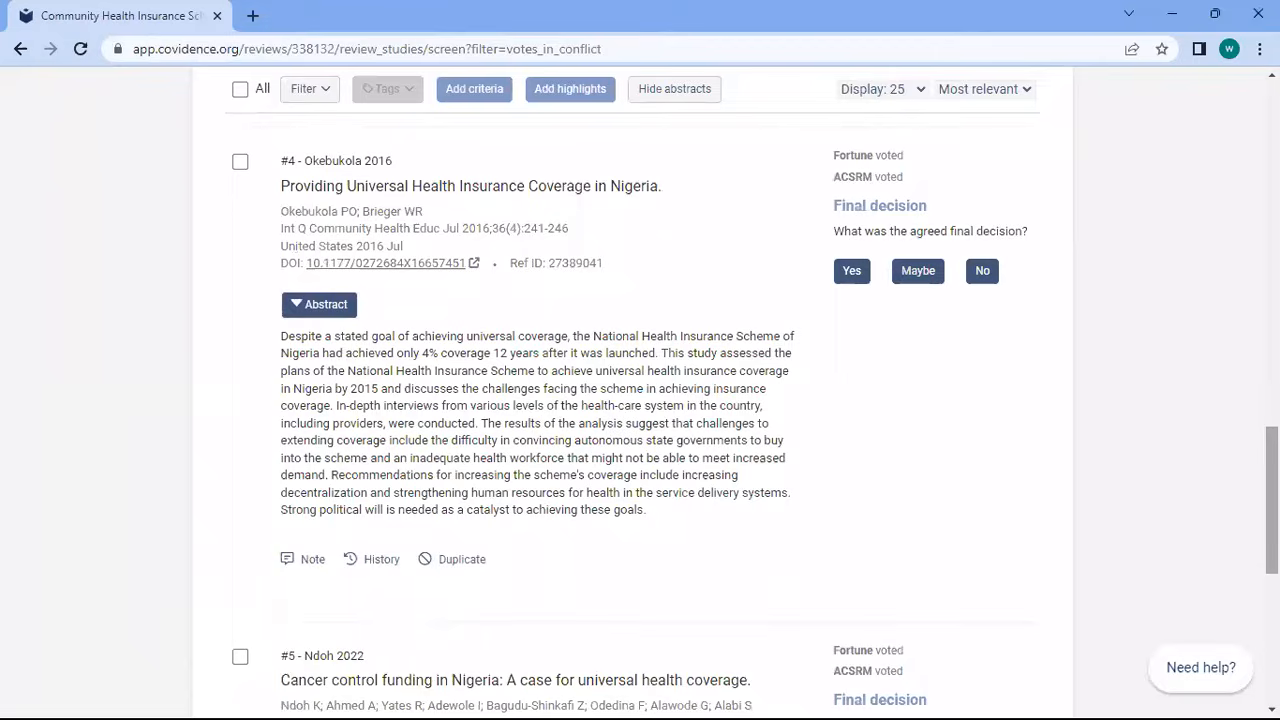
click(852, 272)
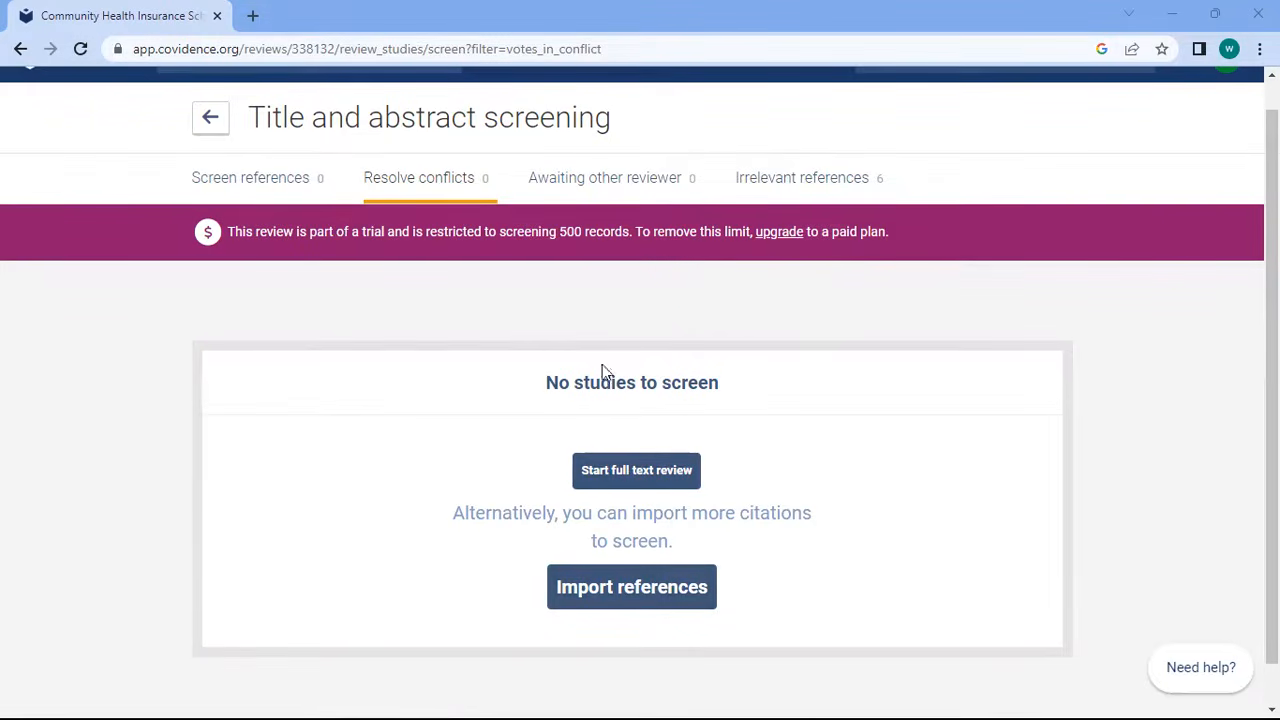
Start full text review and open the full-text PDF of study #2, Udeh 2016
click(620, 478)
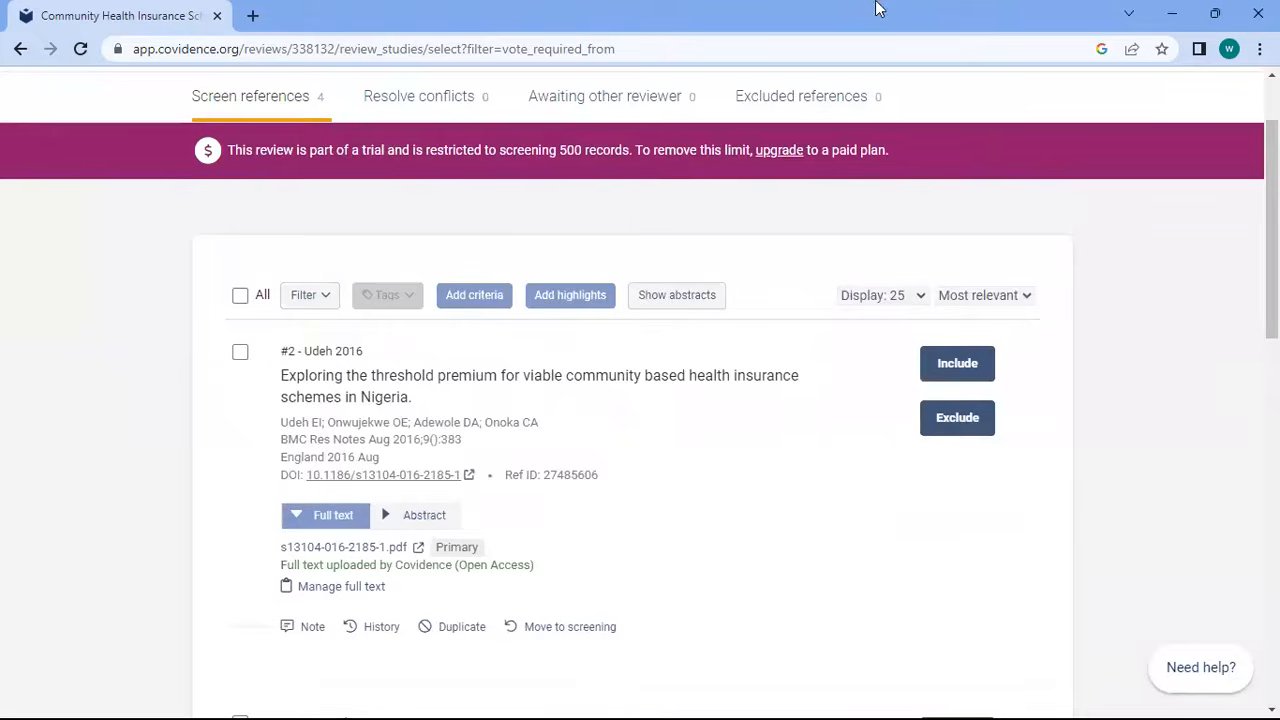
scroll(640, 400, up, 2)
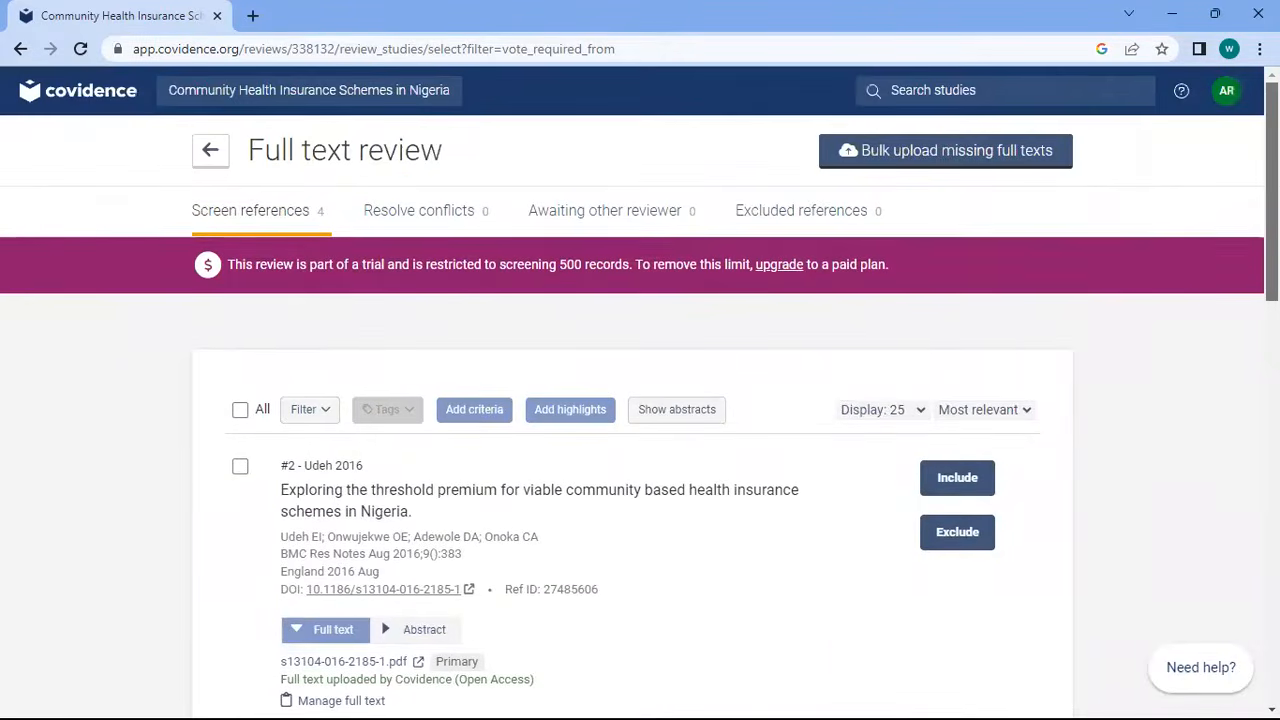
scroll(640, 400, down, 12)
scroll(640, 400, up, 10)
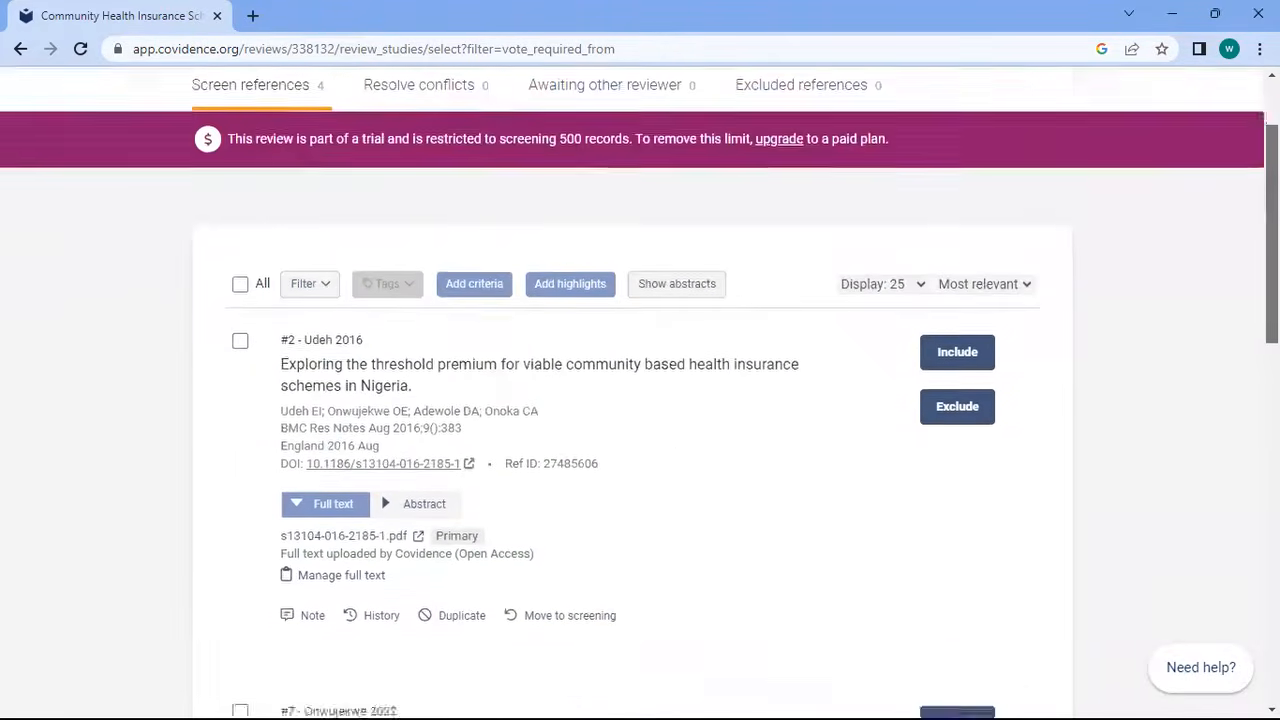
scroll(640, 400, down, 2)
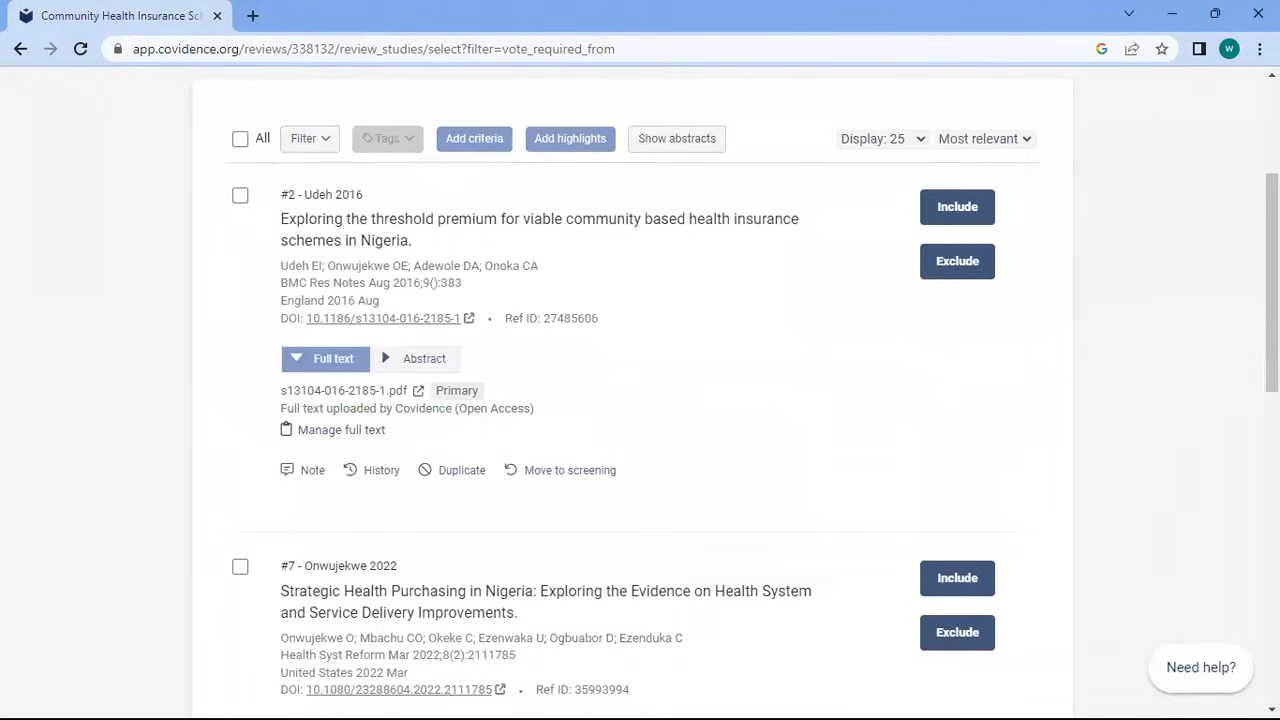
scroll(637, 358, down, 1)
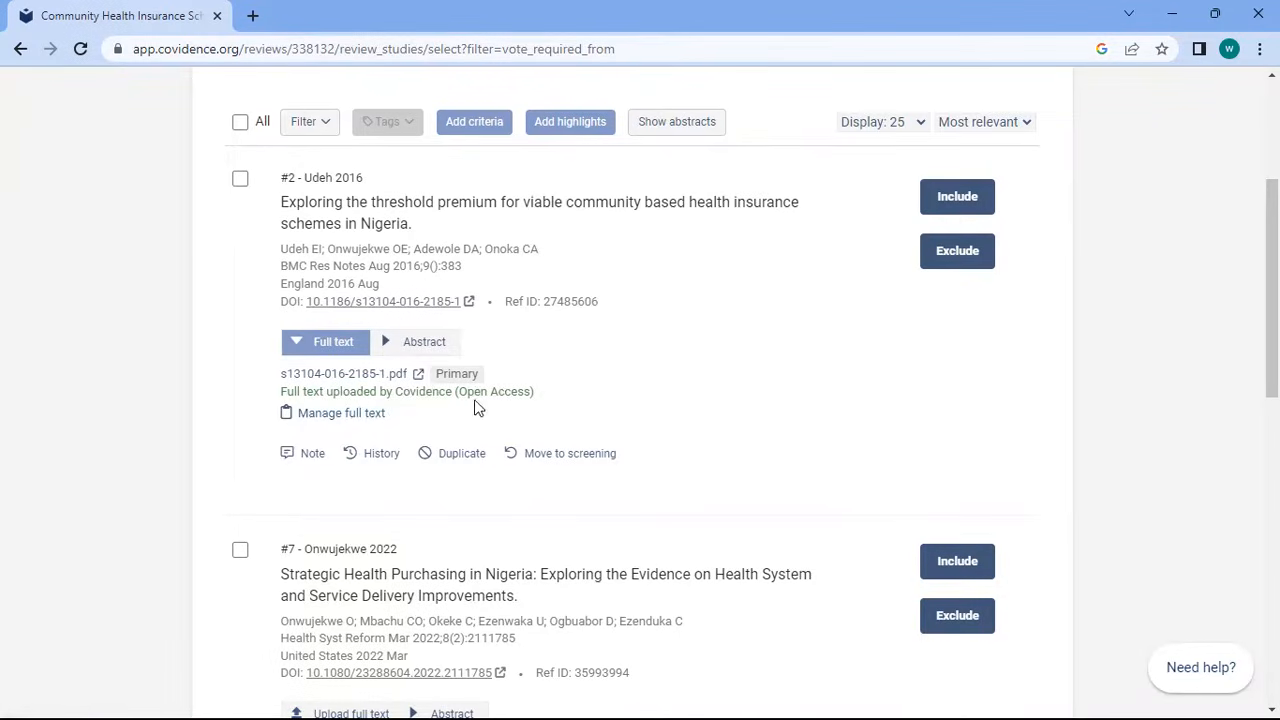
click(343, 376)
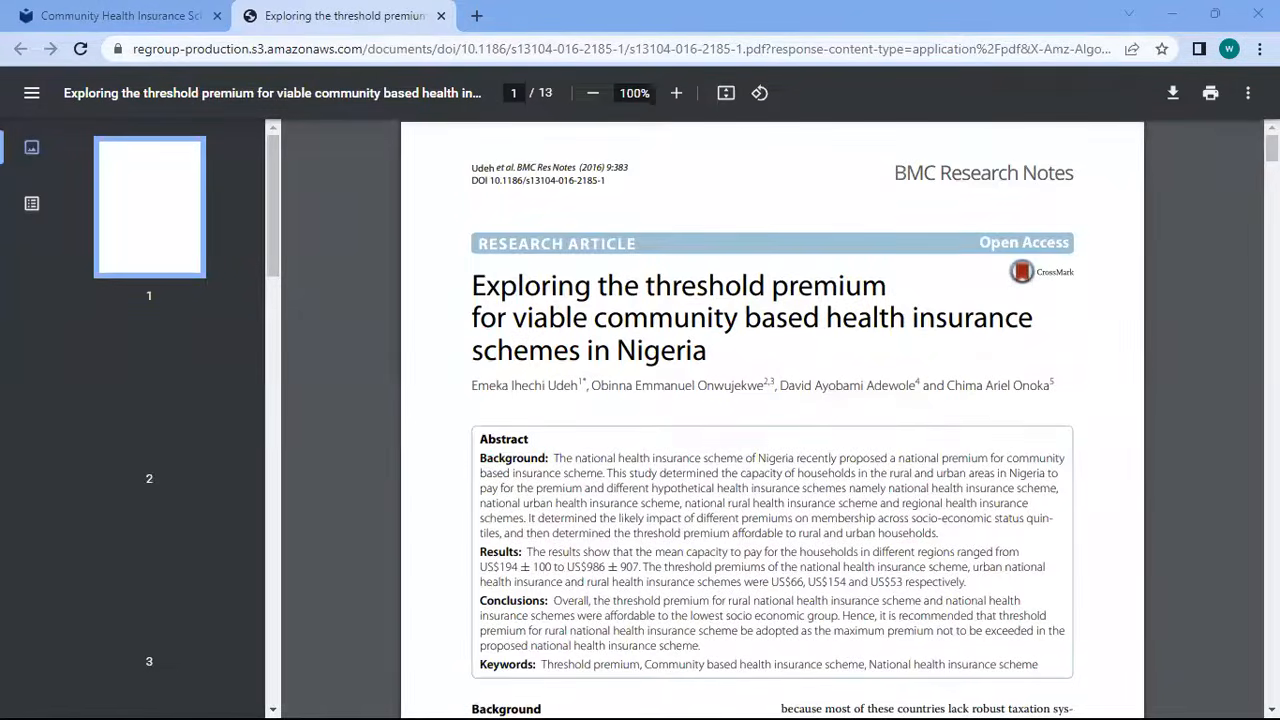
Scroll through the Udeh 2016 threshold premium PDF, then return to the Covidence tab
scroll(772, 420, down, 10)
scroll(772, 420, down, 20)
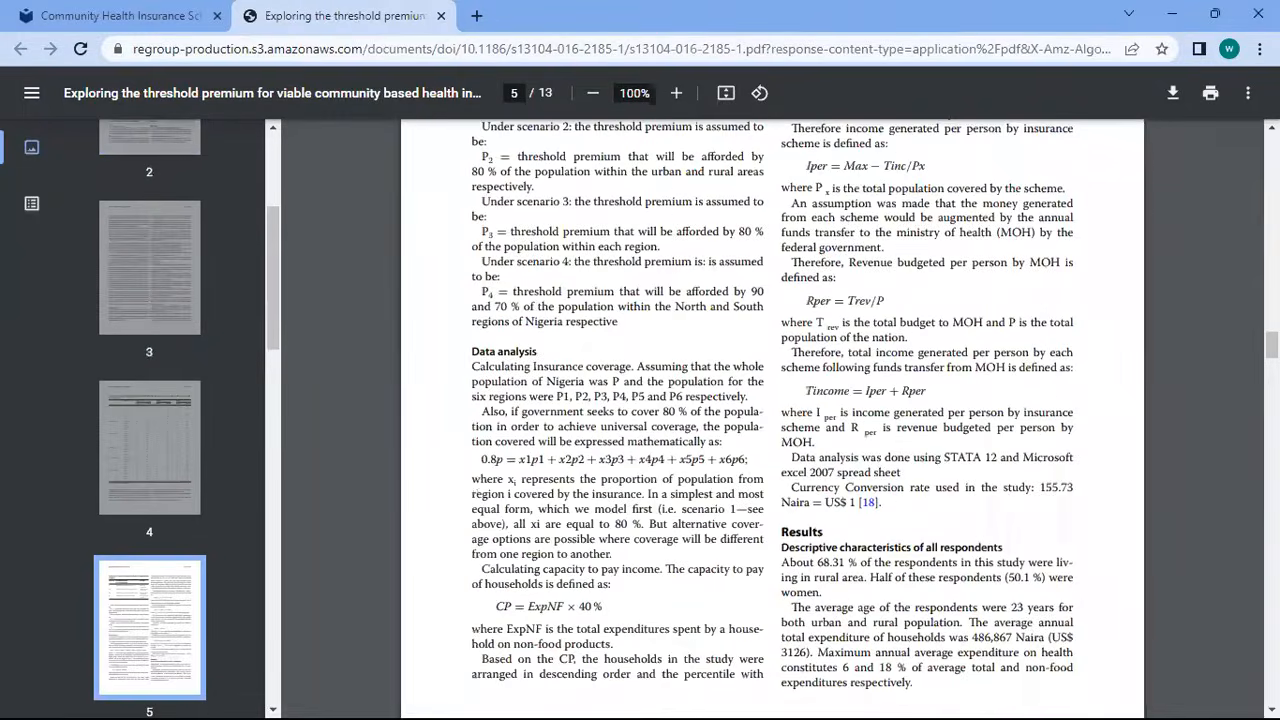
scroll(772, 420, down, 20)
scroll(772, 420, up, 20)
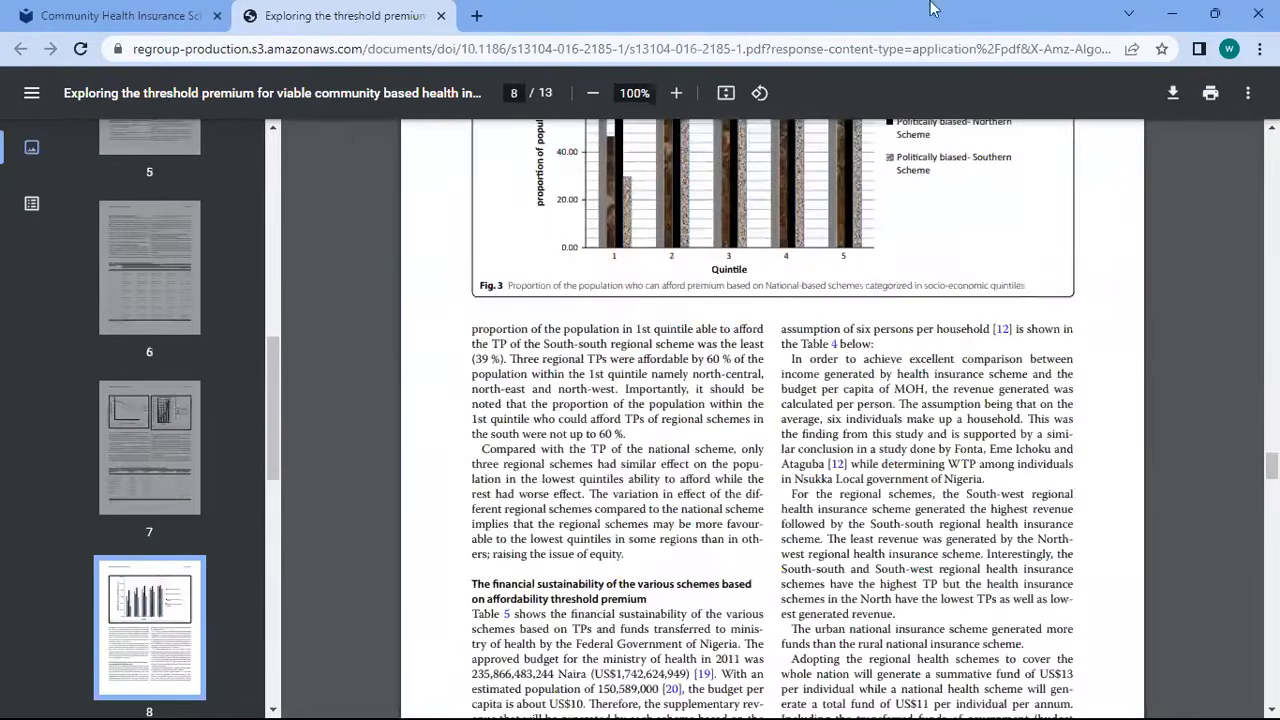
click(120, 15)
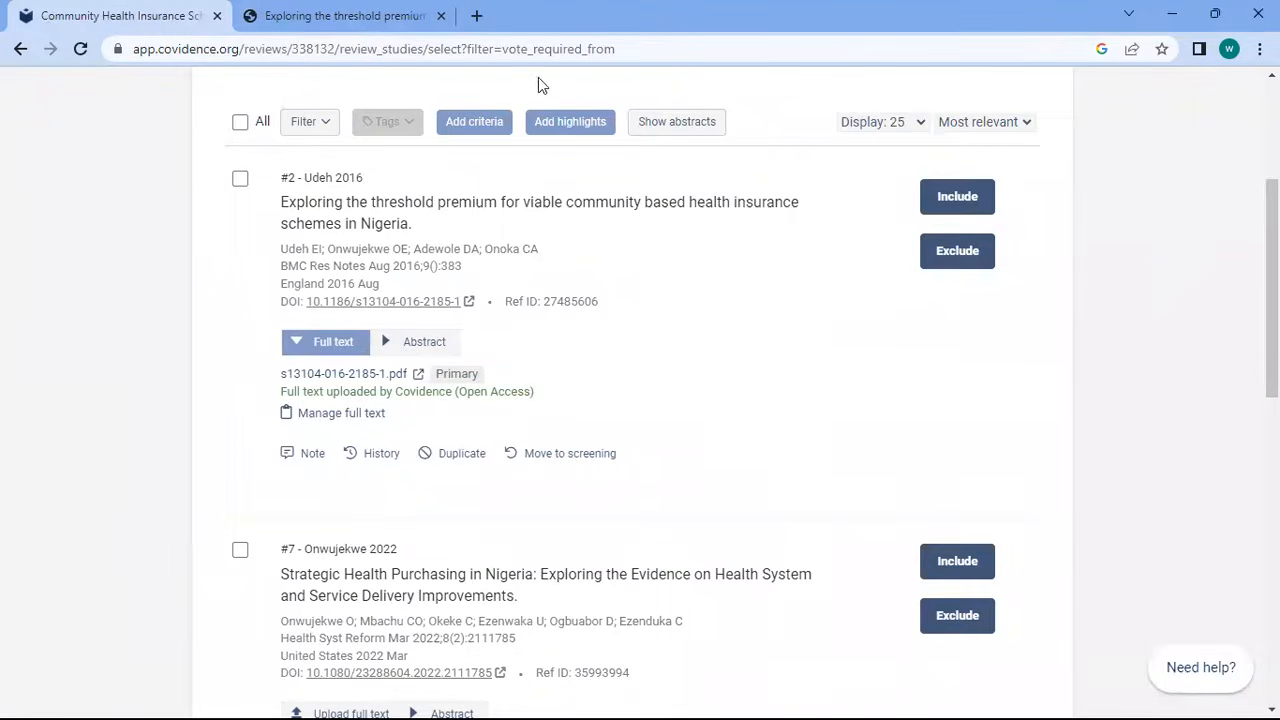
Include full-text studies #2 and #7, and start excluding Malawi study #9 pending a reason
click(957, 197)
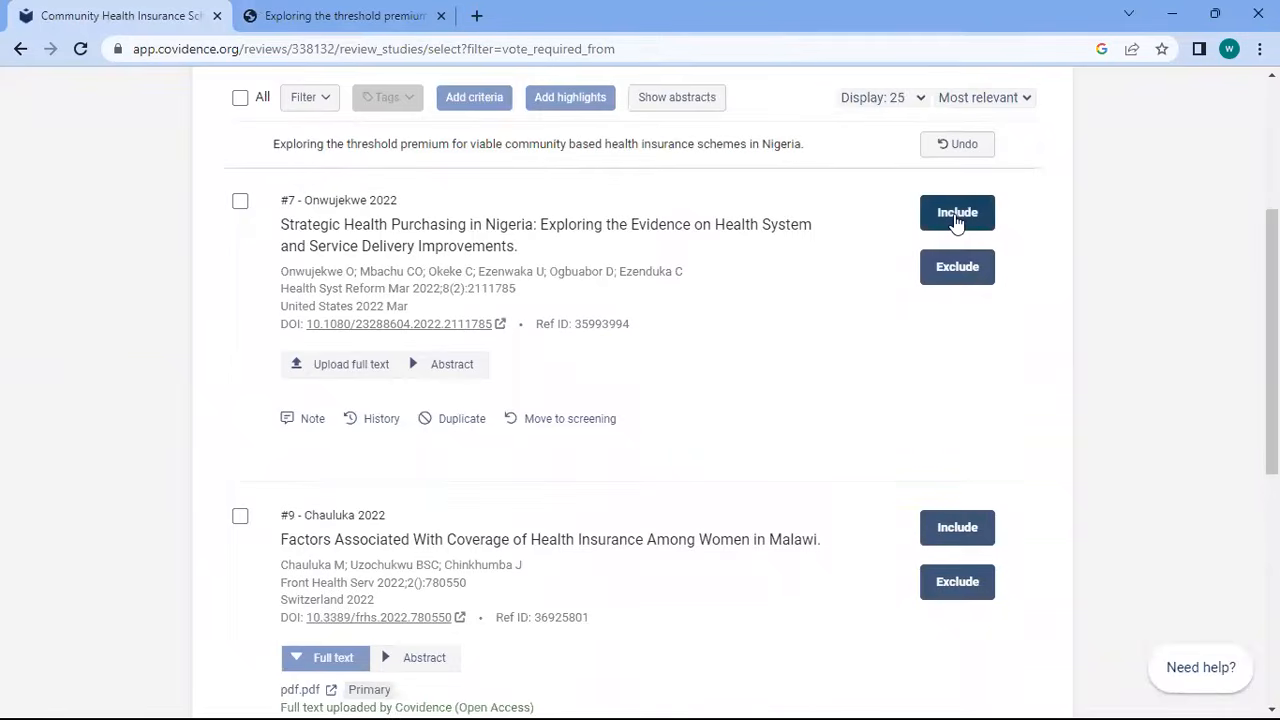
click(957, 215)
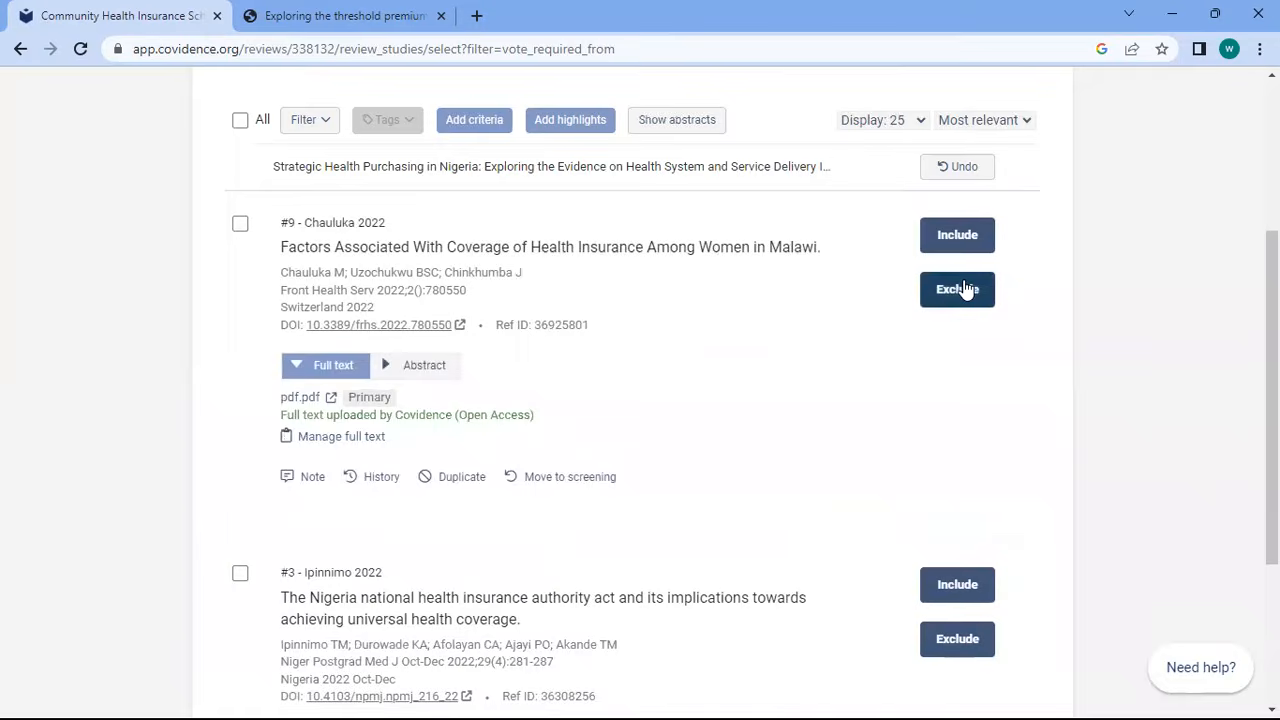
click(963, 289)
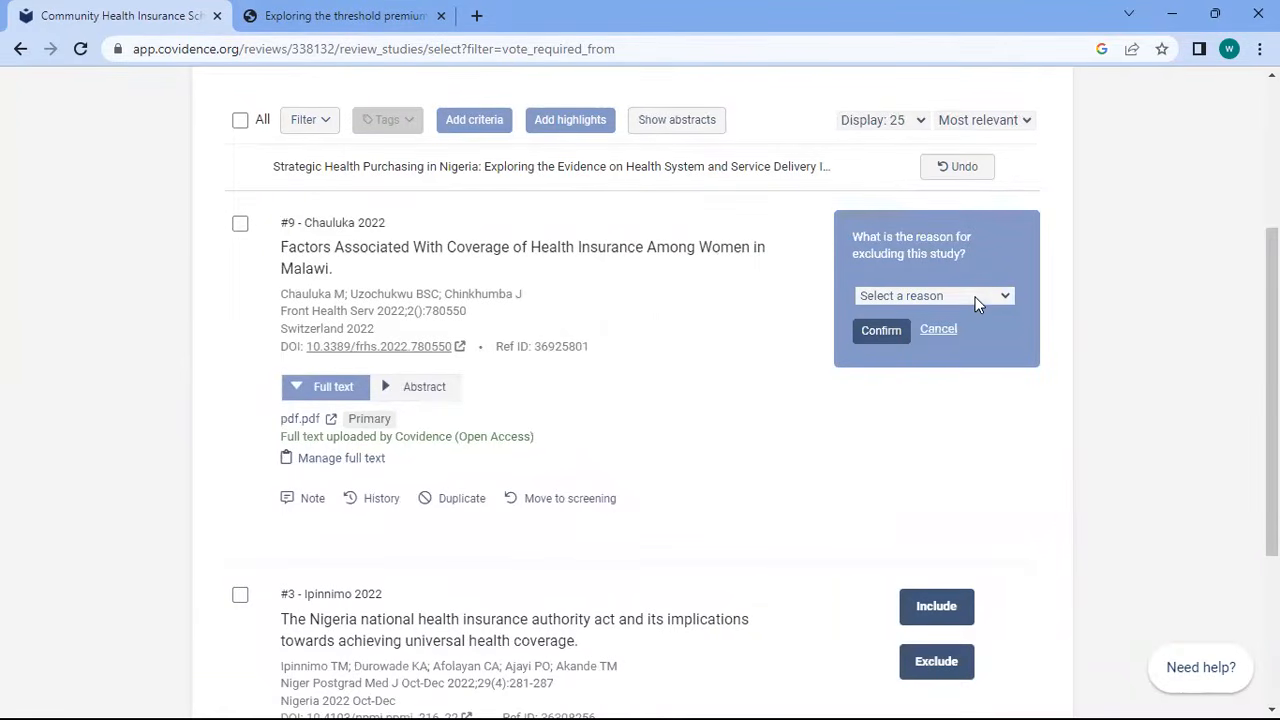
click(975, 297)
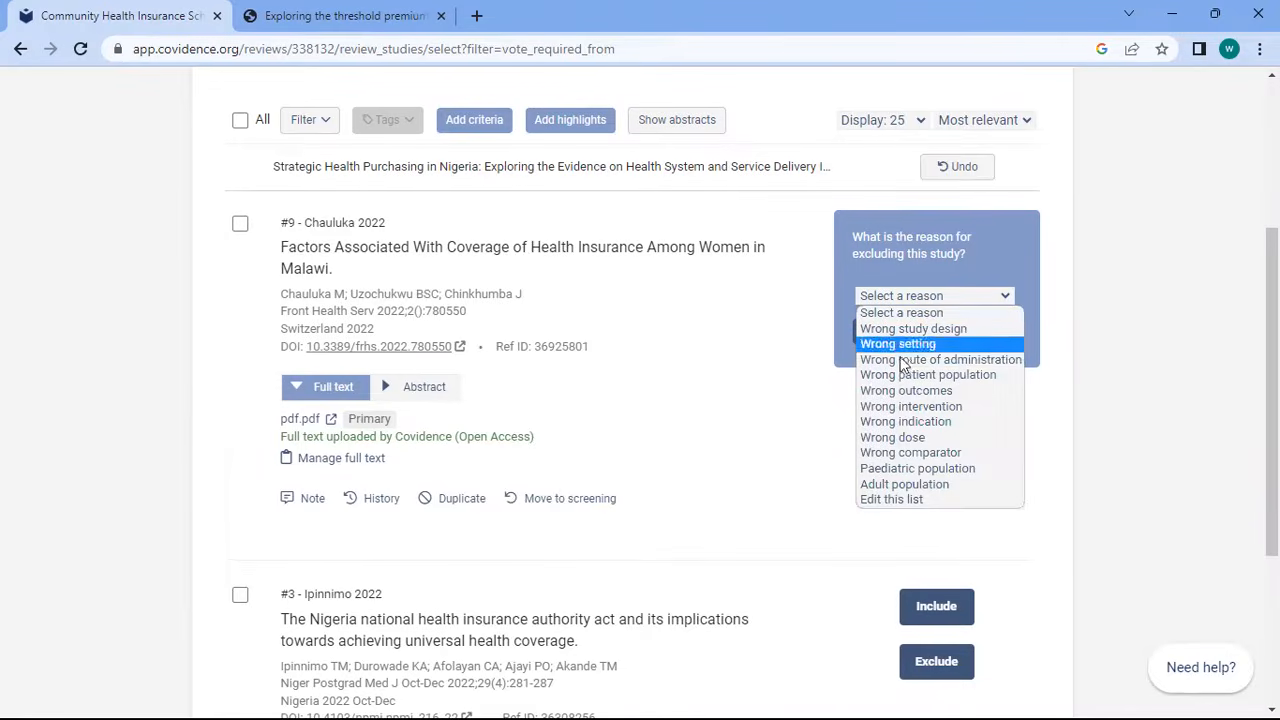
Add 'Wrong predictor' as a new exclusion reason after 'Wrong setting' is rejected as a duplicate
click(898, 499)
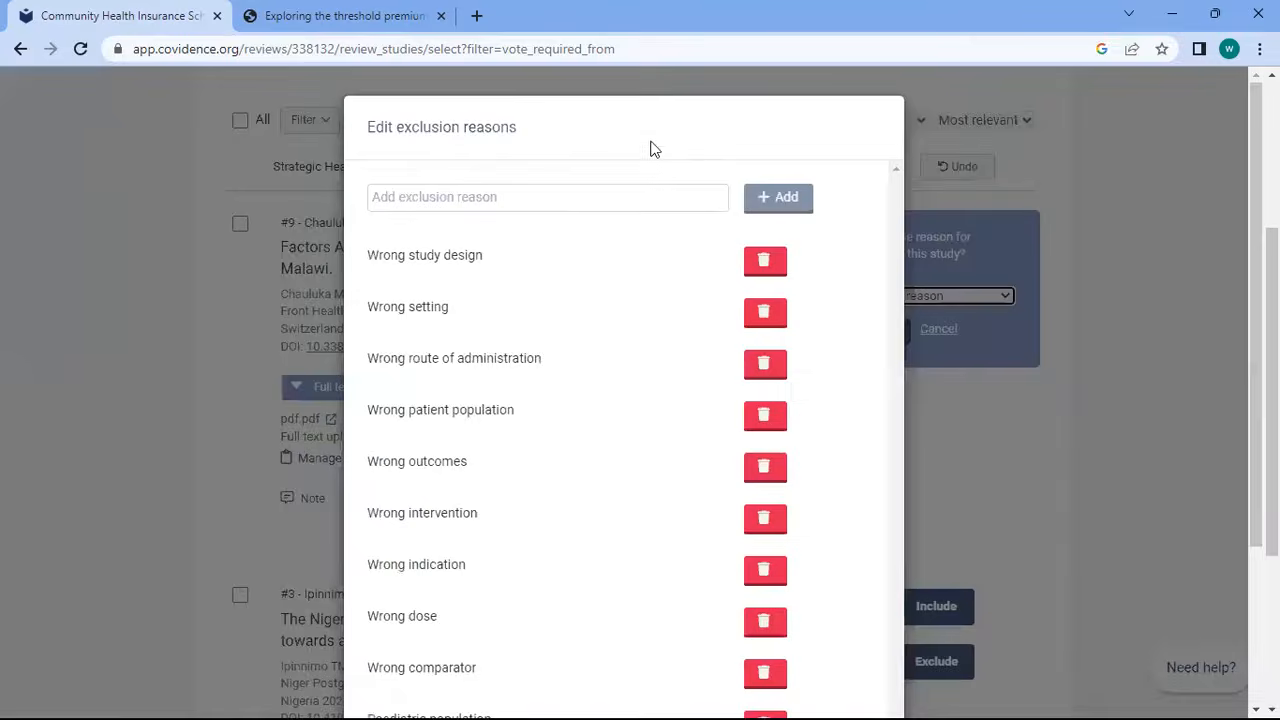
click(545, 195)
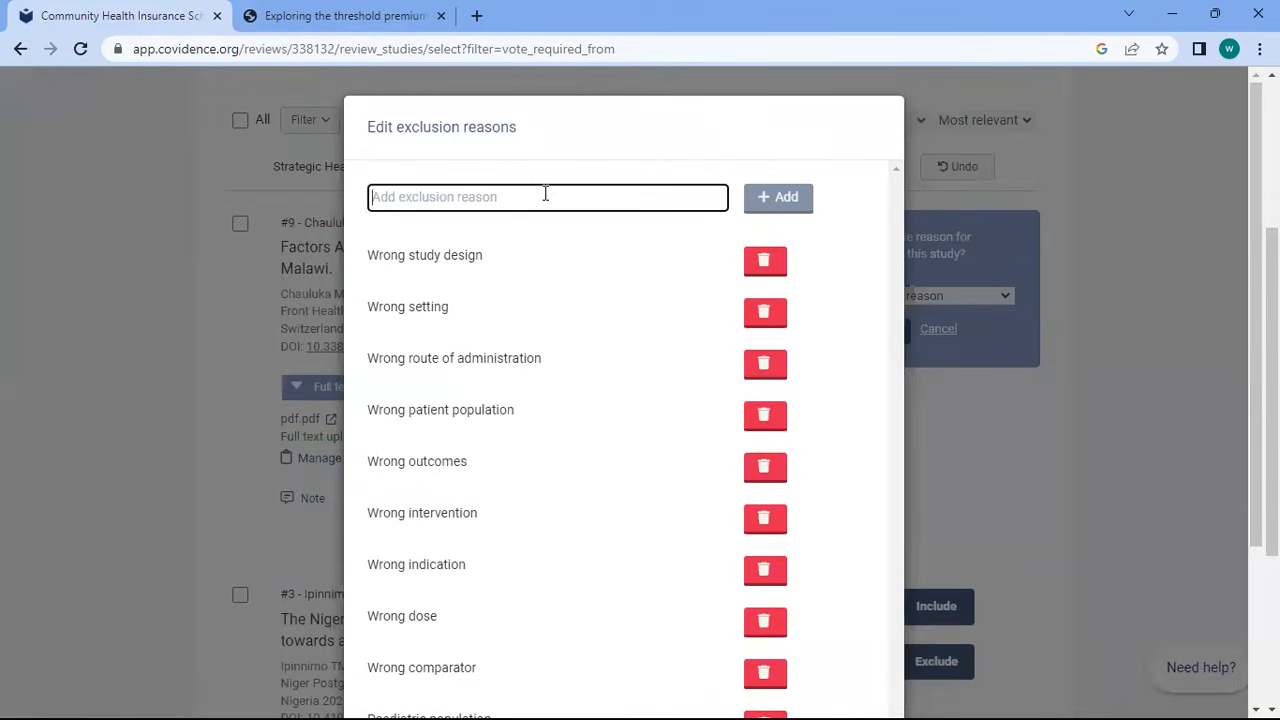
text(Wrong )
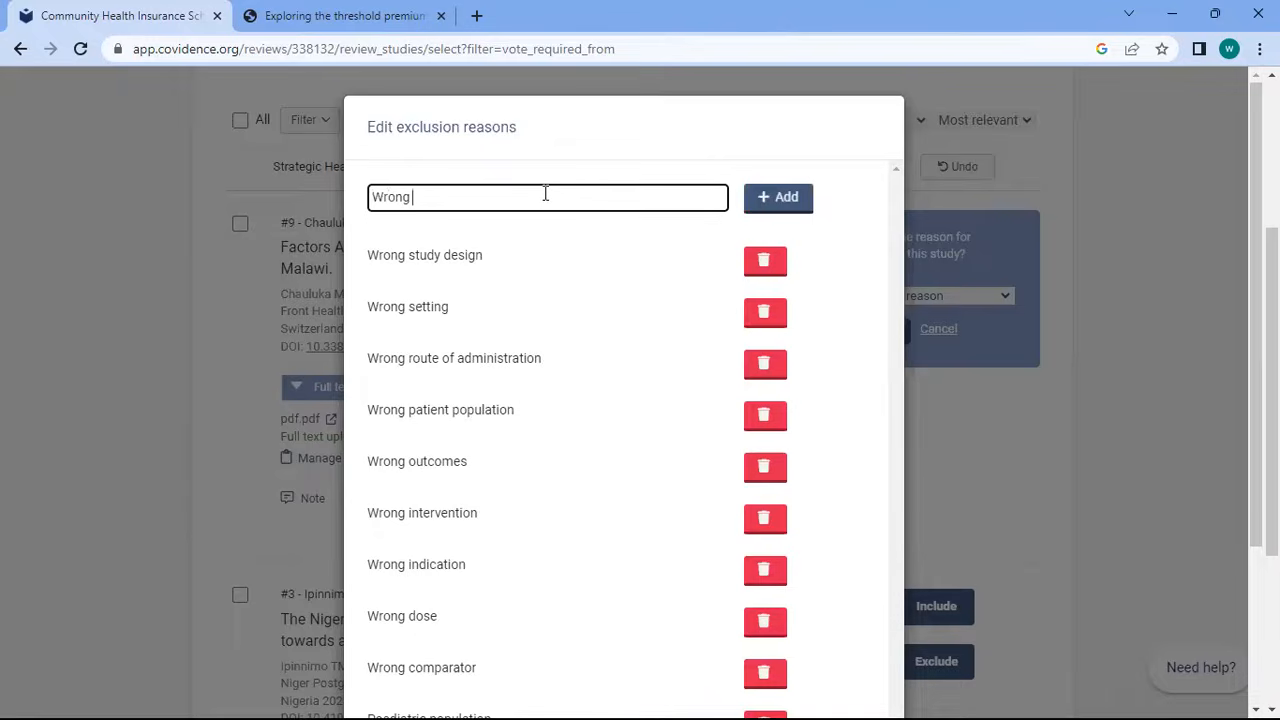
text(setting)
click(778, 196)
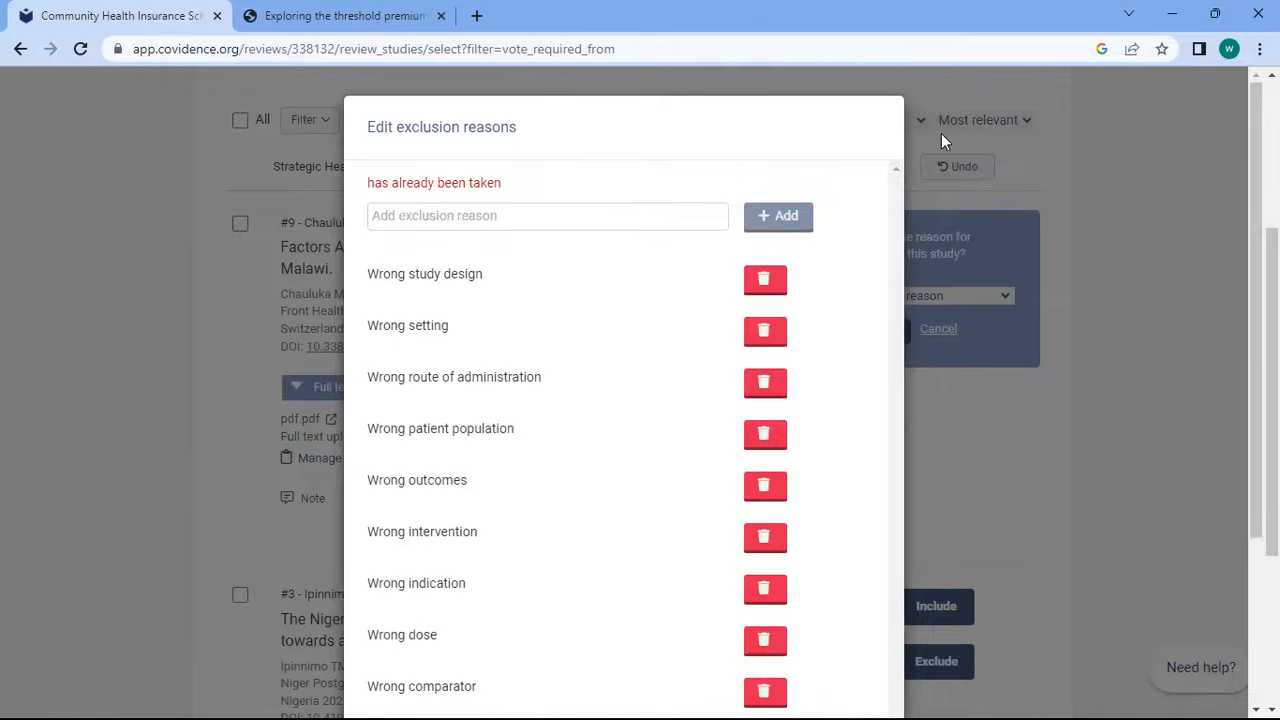
click(541, 214)
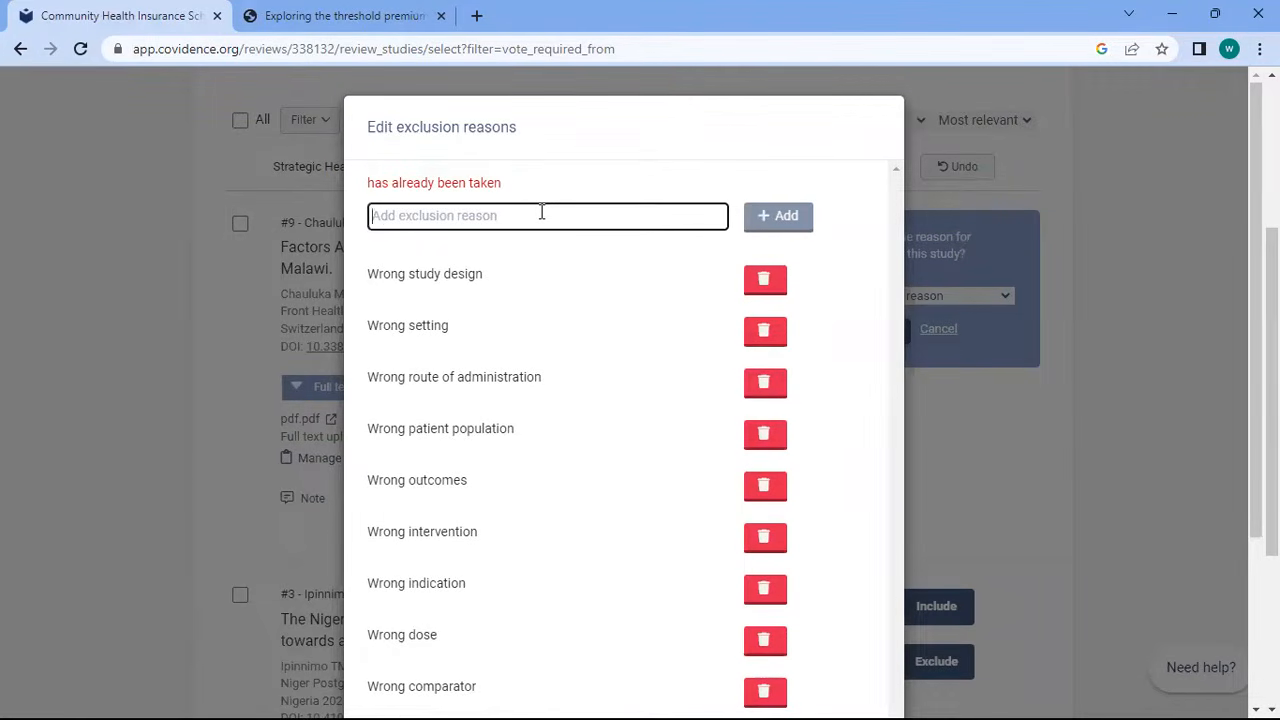
text(Wrong predictor)
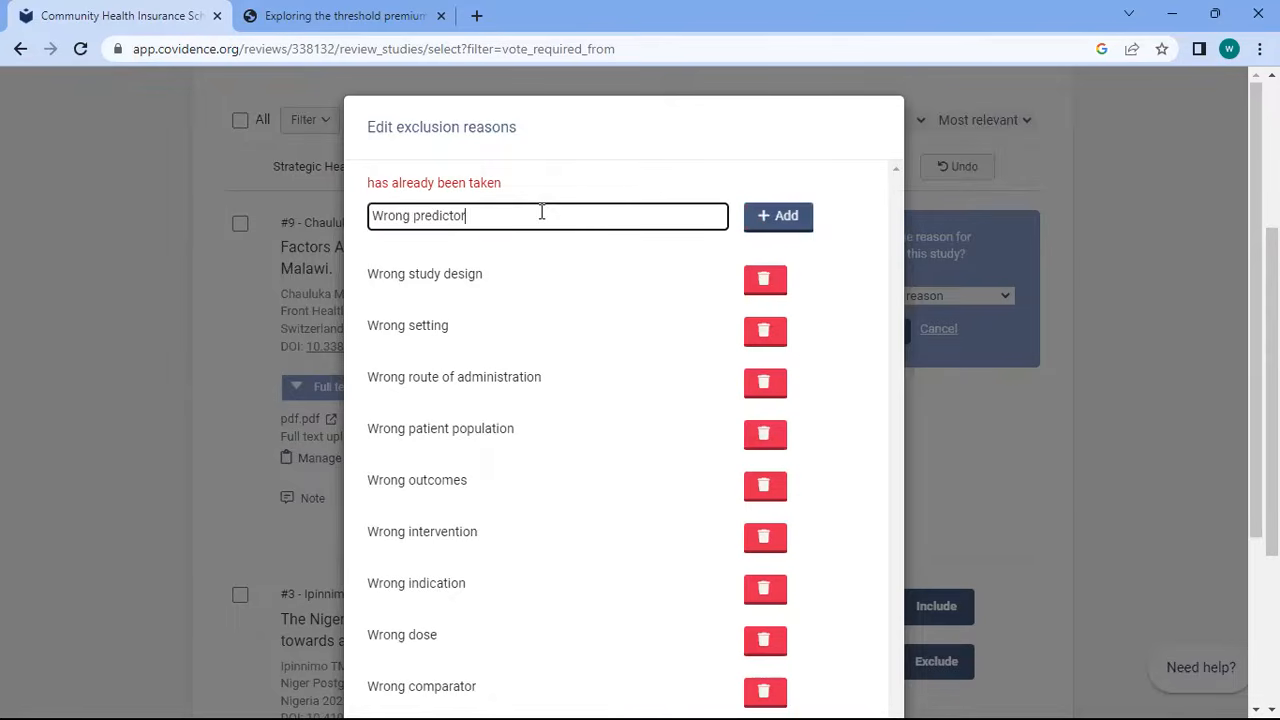
click(752, 225)
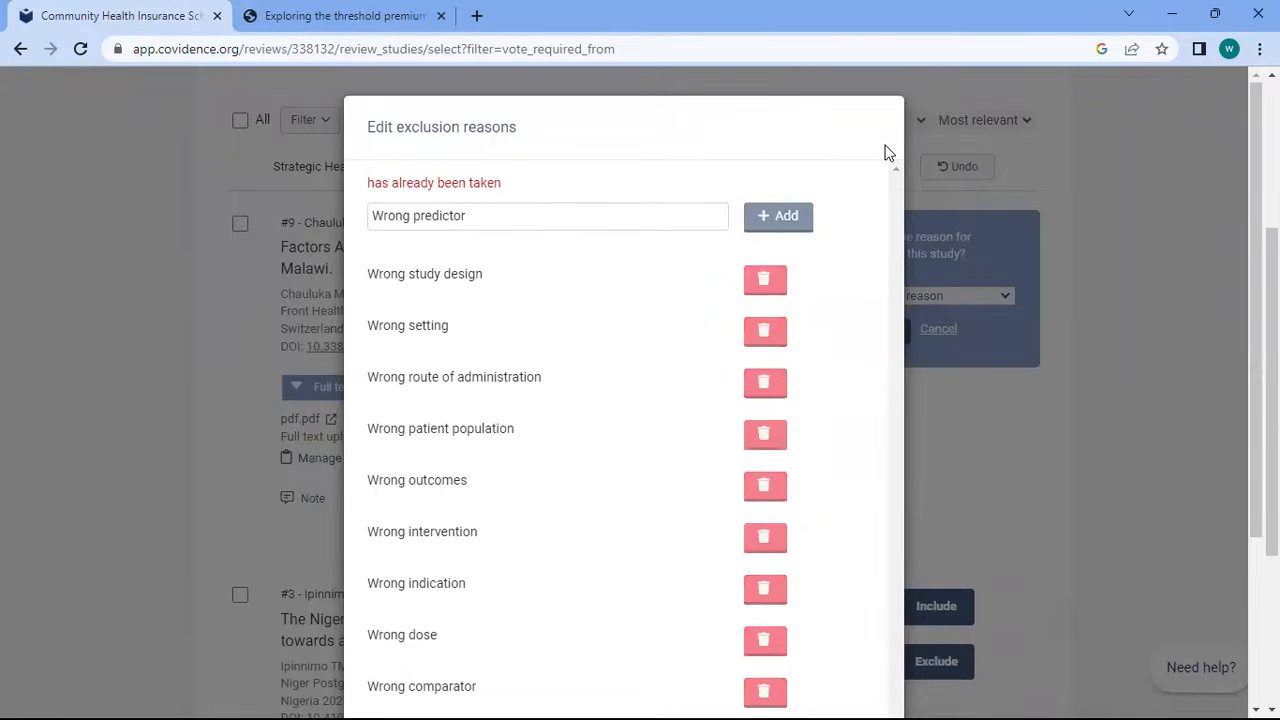
click(937, 319)
Exclude Malawi study #9 as Wrong predictor and insurance authority act study #3 as Wrong setting
click(927, 298)
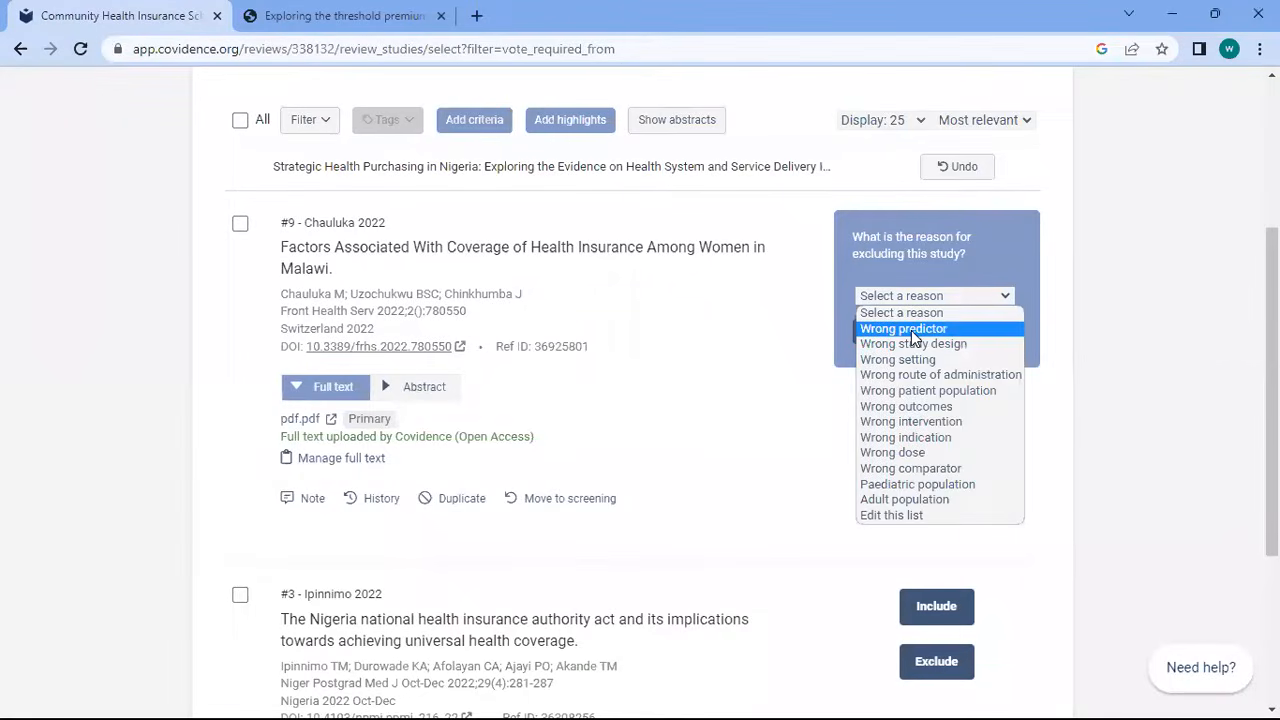
click(911, 331)
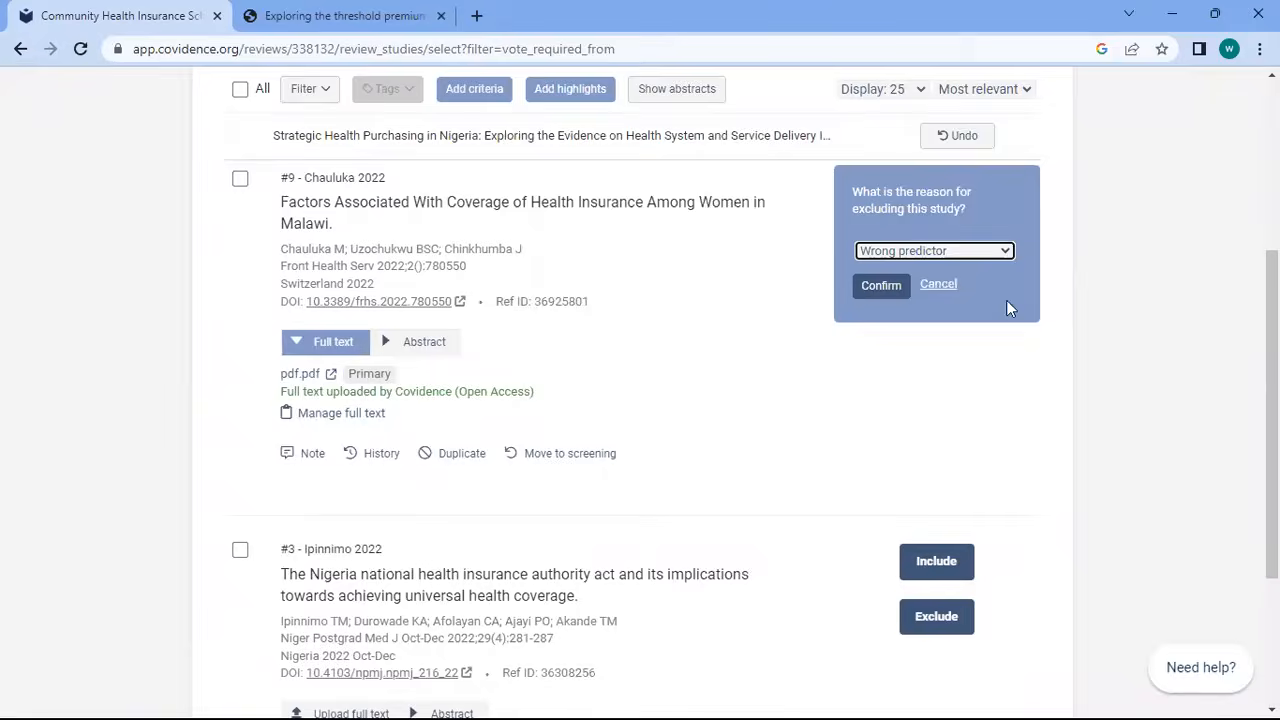
click(886, 287)
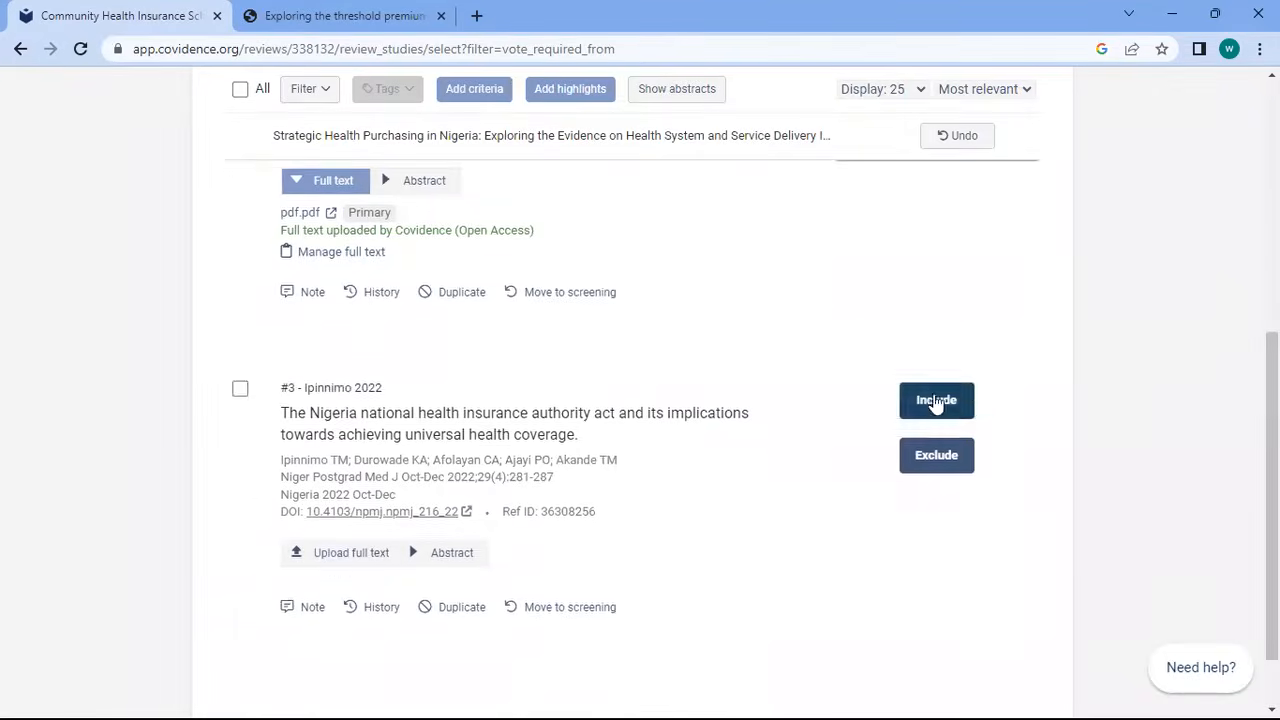
click(957, 372)
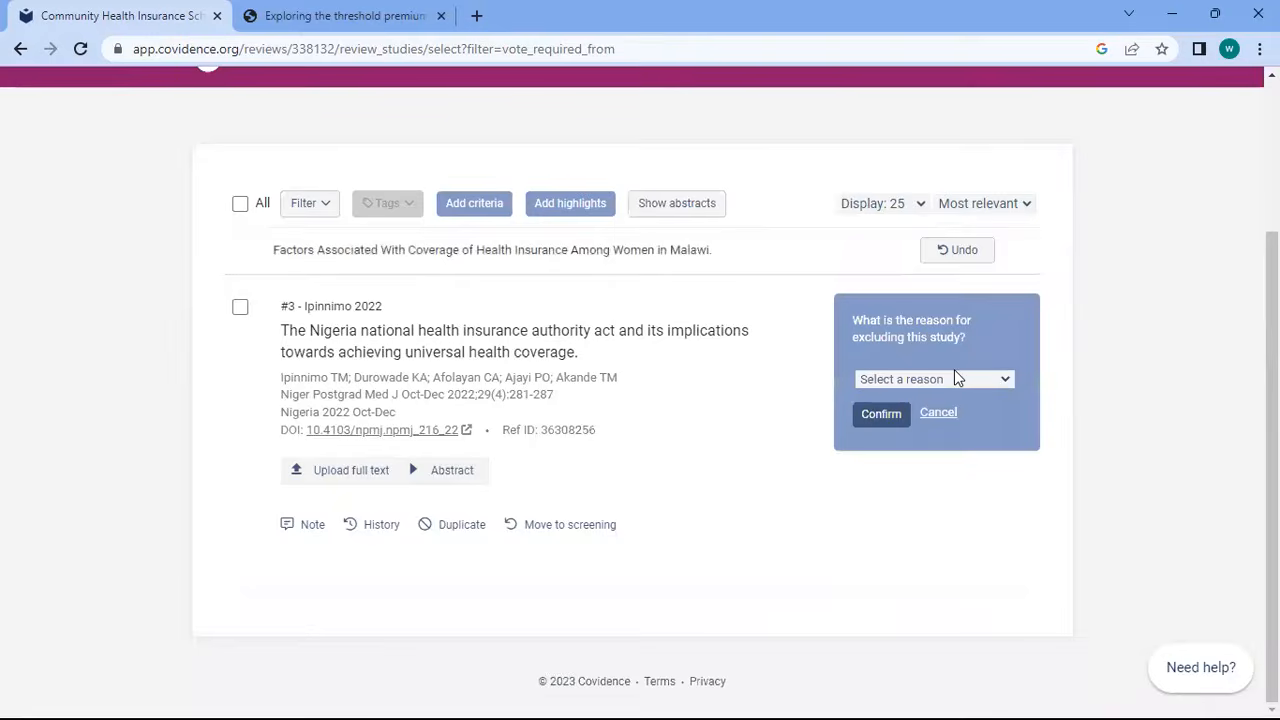
click(935, 381)
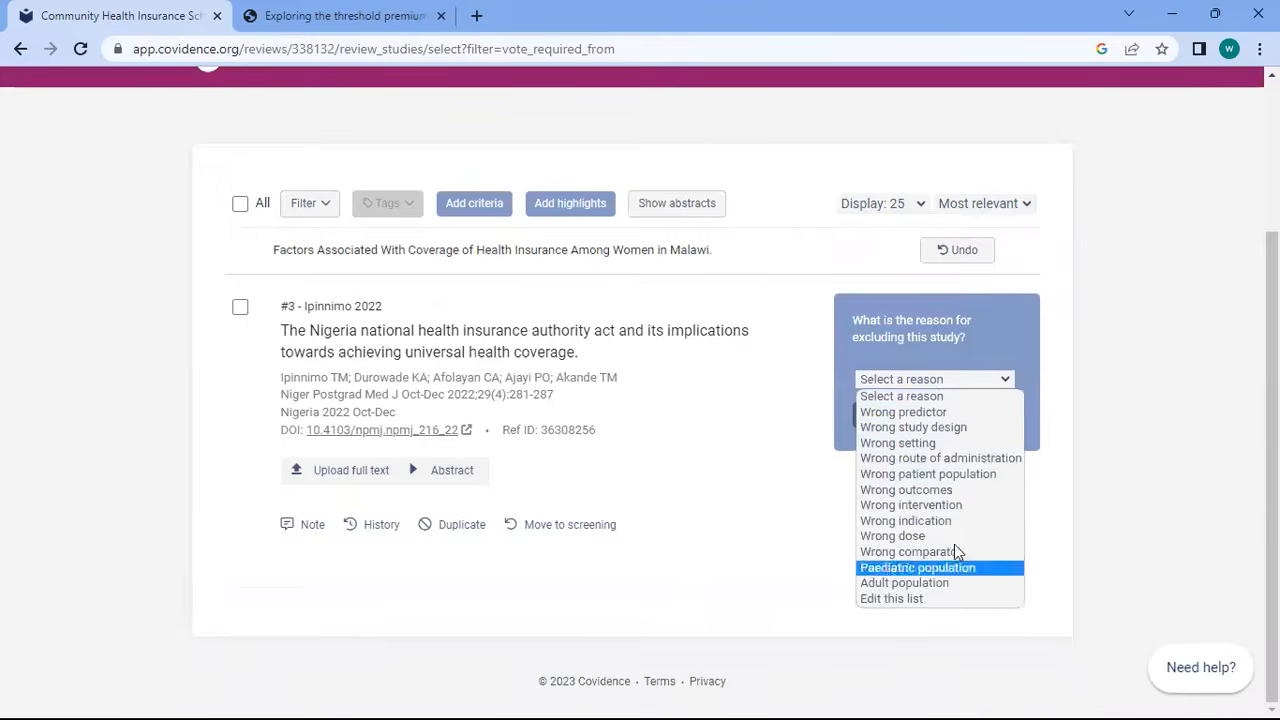
click(900, 443)
click(884, 416)
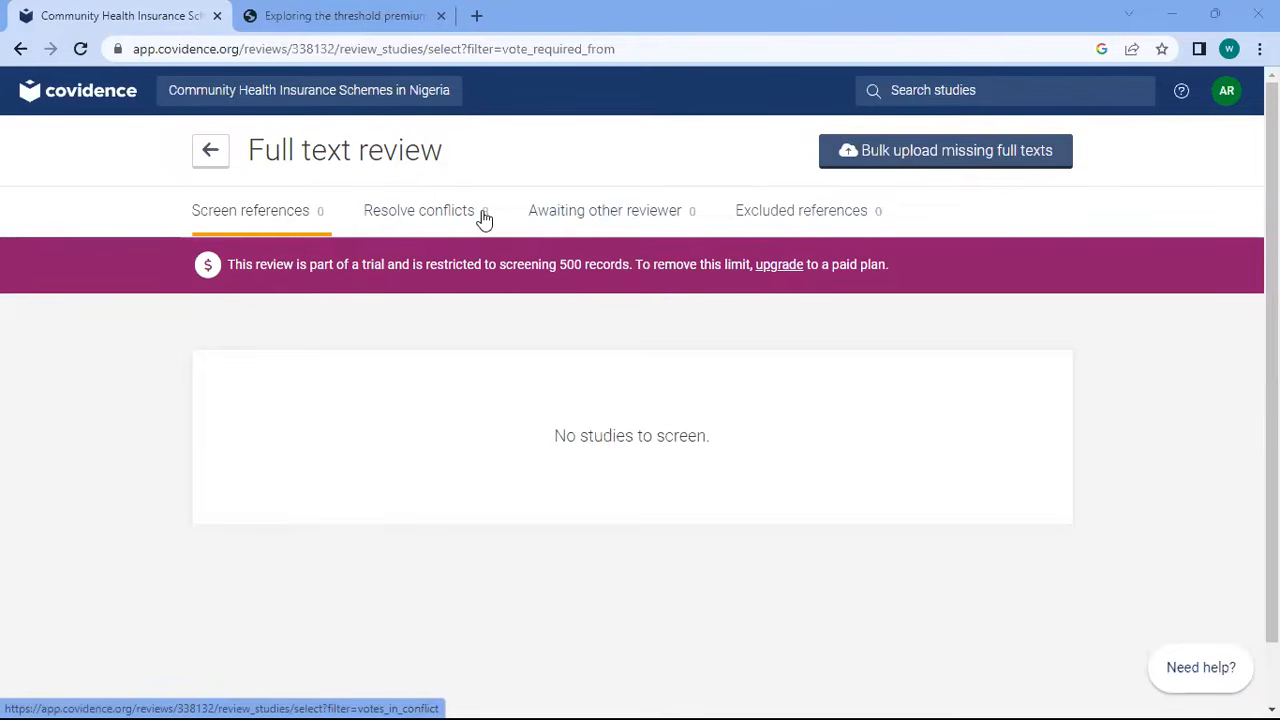
Resolve full-text conflicts by excluding #7 and saving Wrong predictor as the Malawi study's reason
click(398, 224)
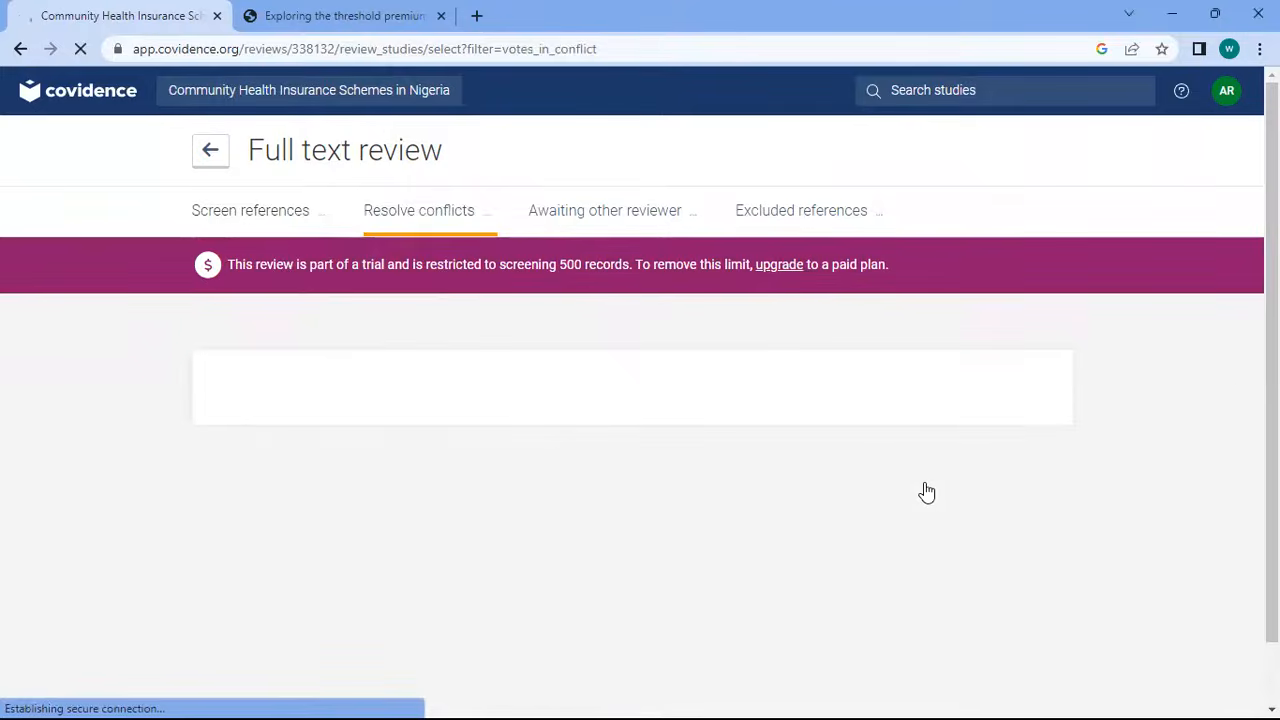
scroll(640, 400, down, 3)
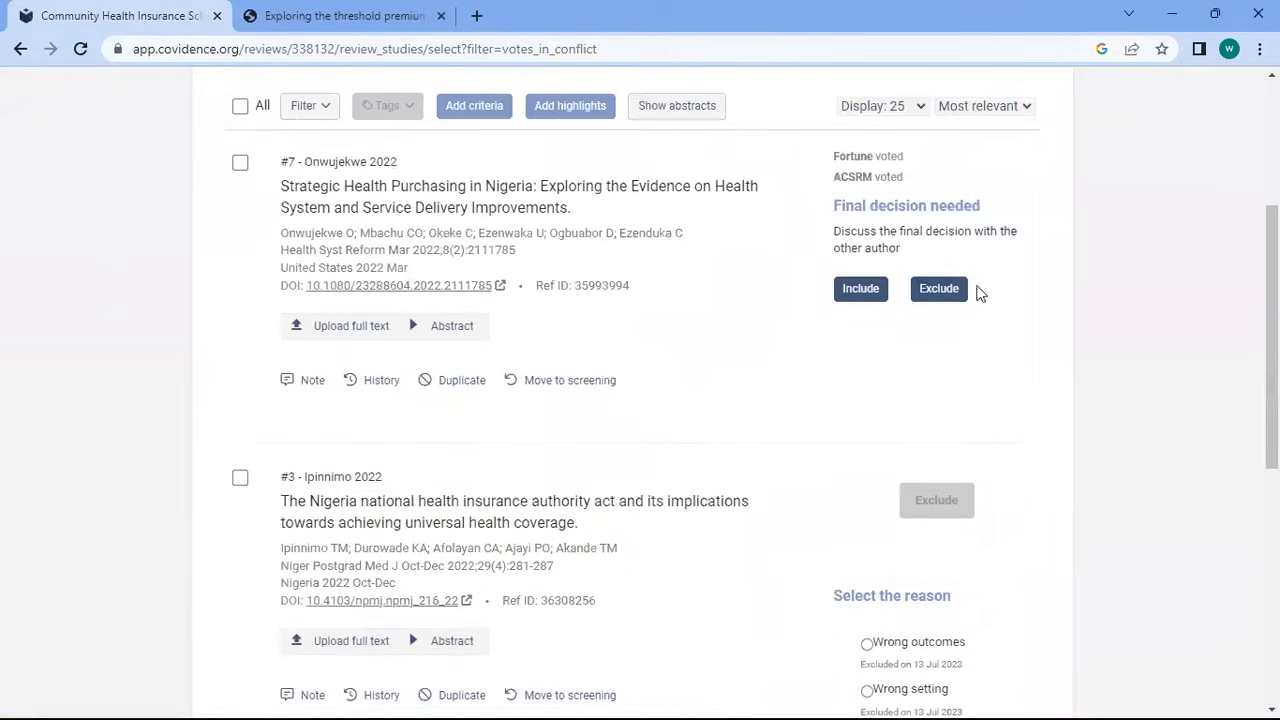
click(948, 290)
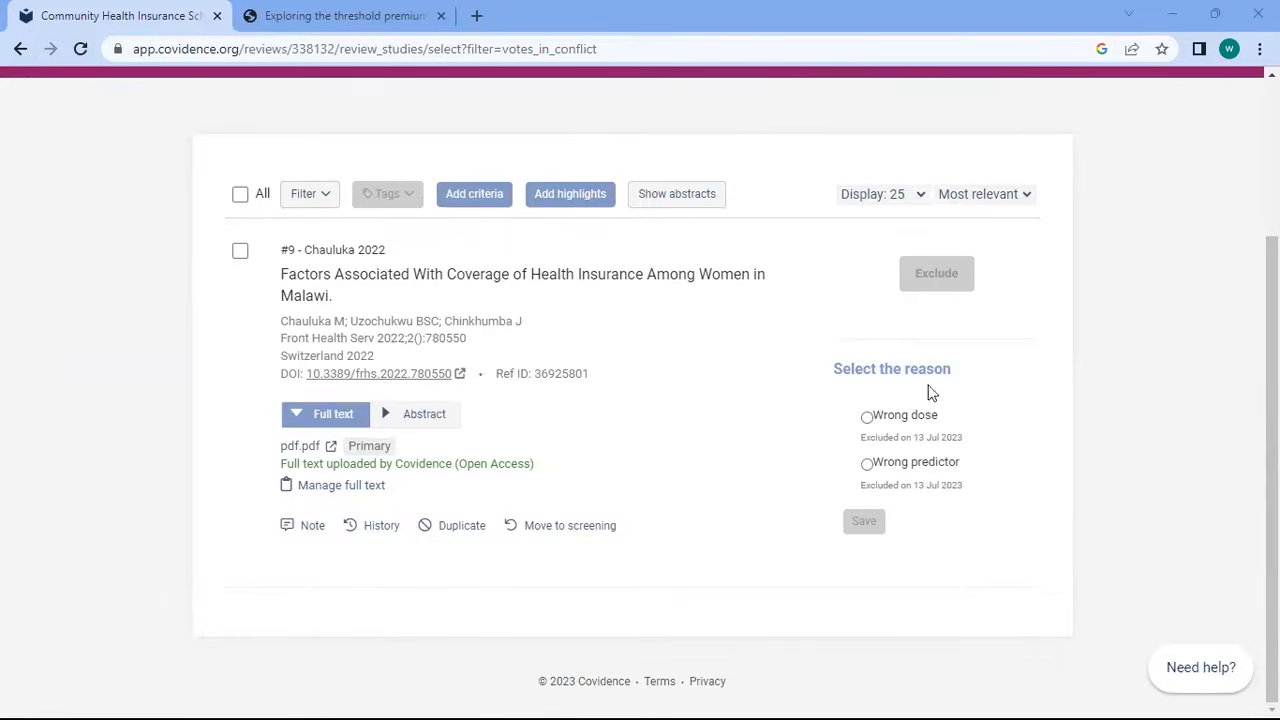
click(866, 418)
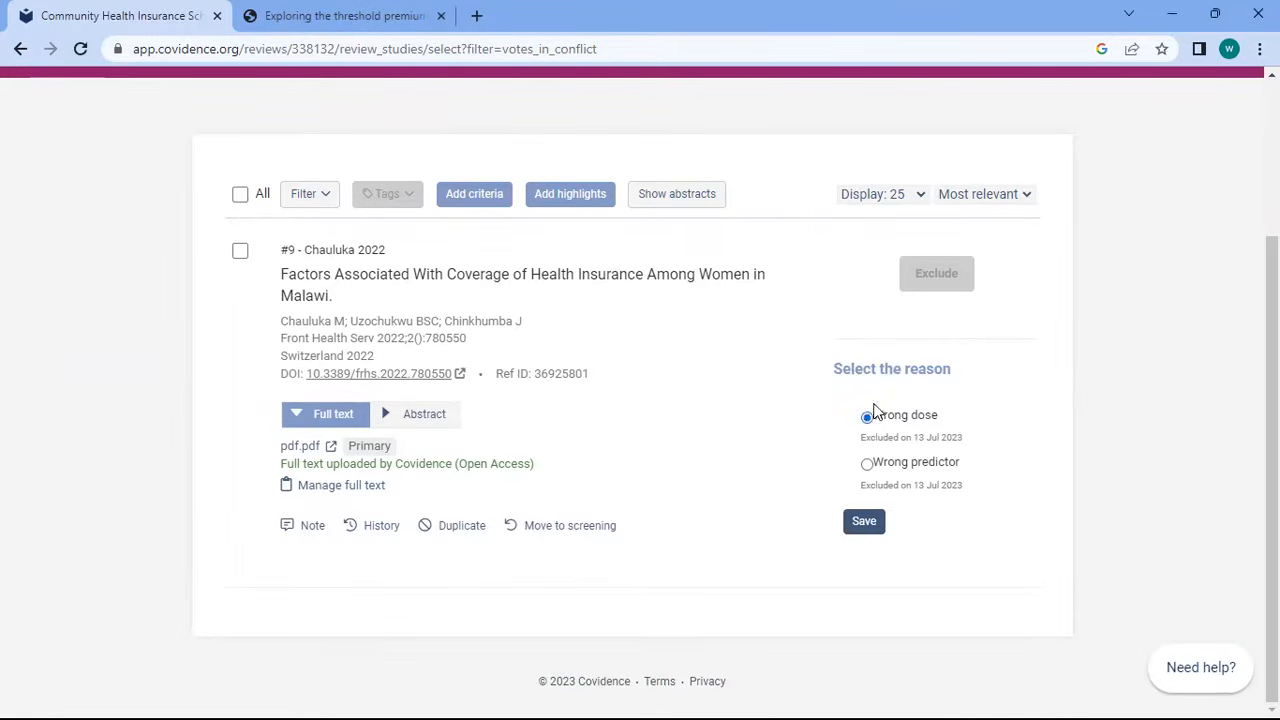
click(868, 464)
click(865, 521)
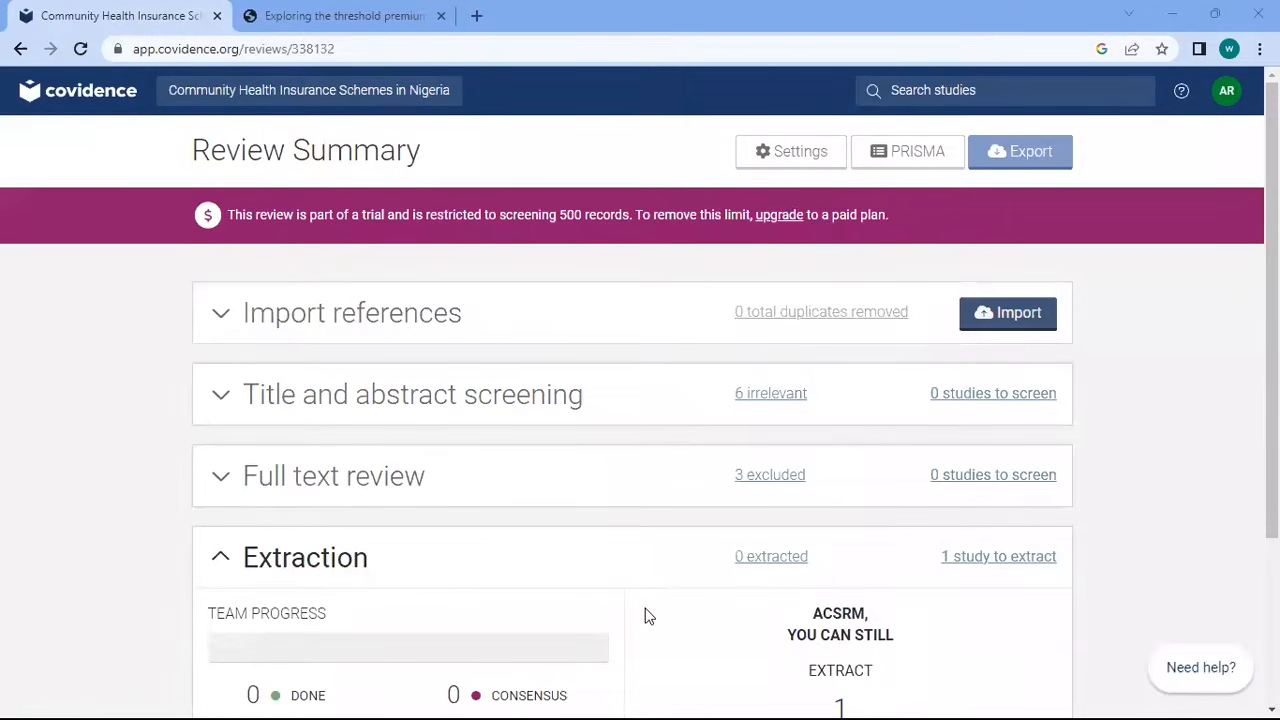
scroll(765, 474, down, 3)
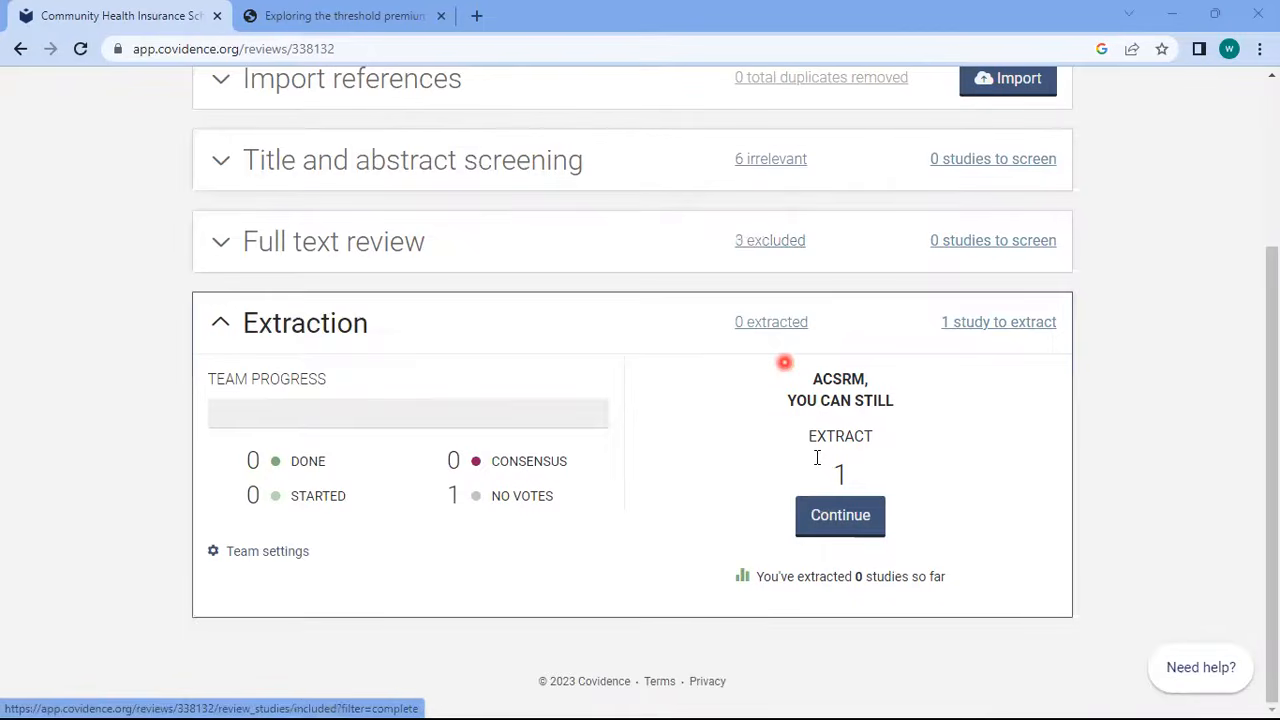
Start the extraction stage, dismiss the Extraction 2.0 and template tips, and open the Data Extraction Template
click(830, 520)
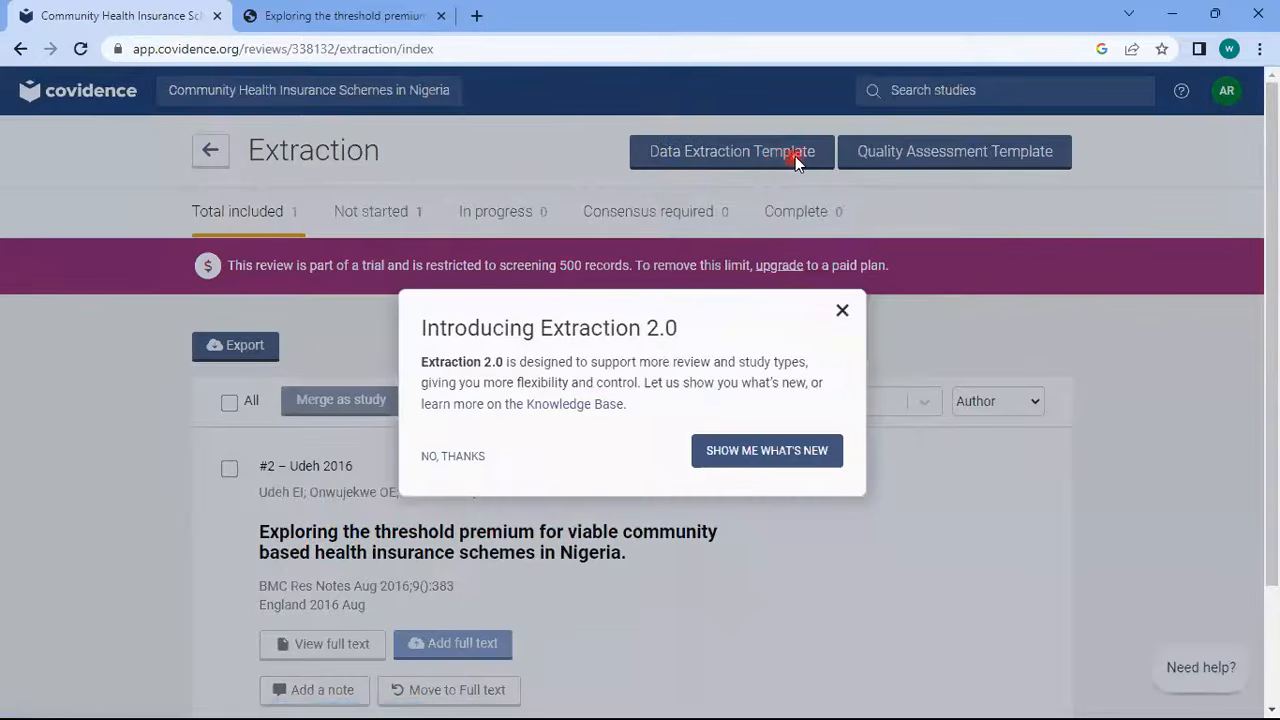
click(840, 310)
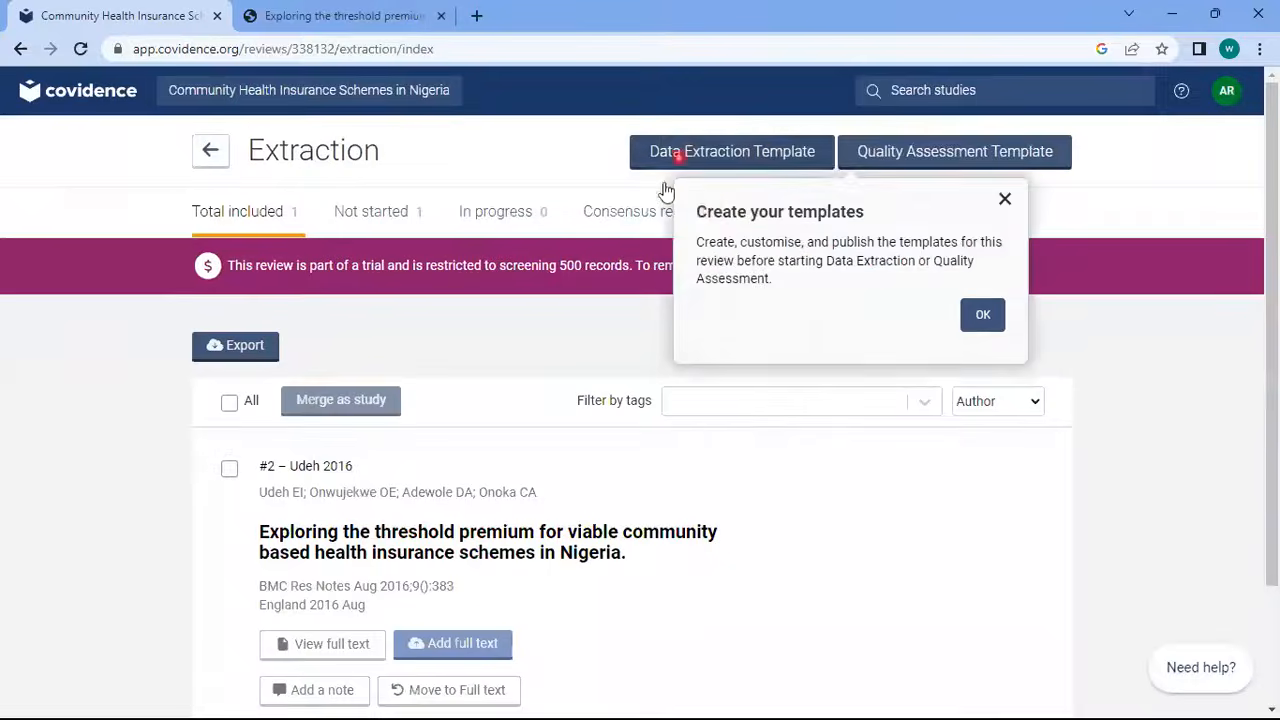
click(1003, 199)
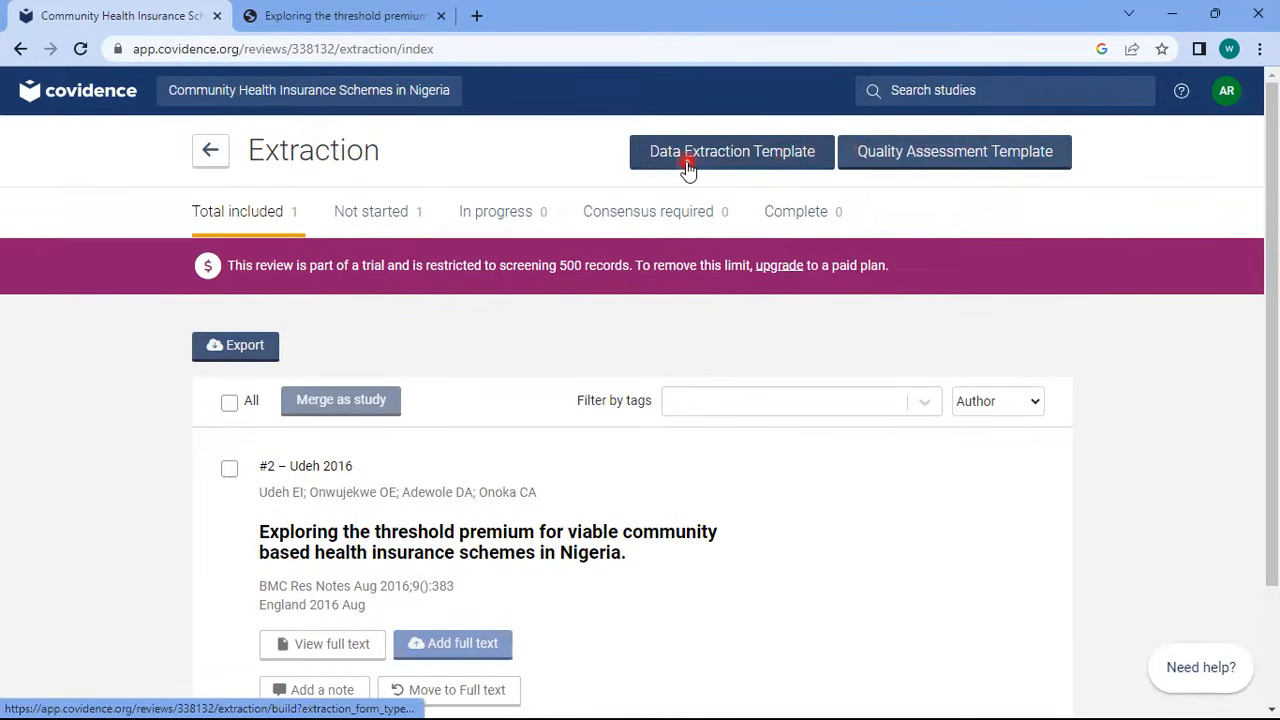
click(776, 160)
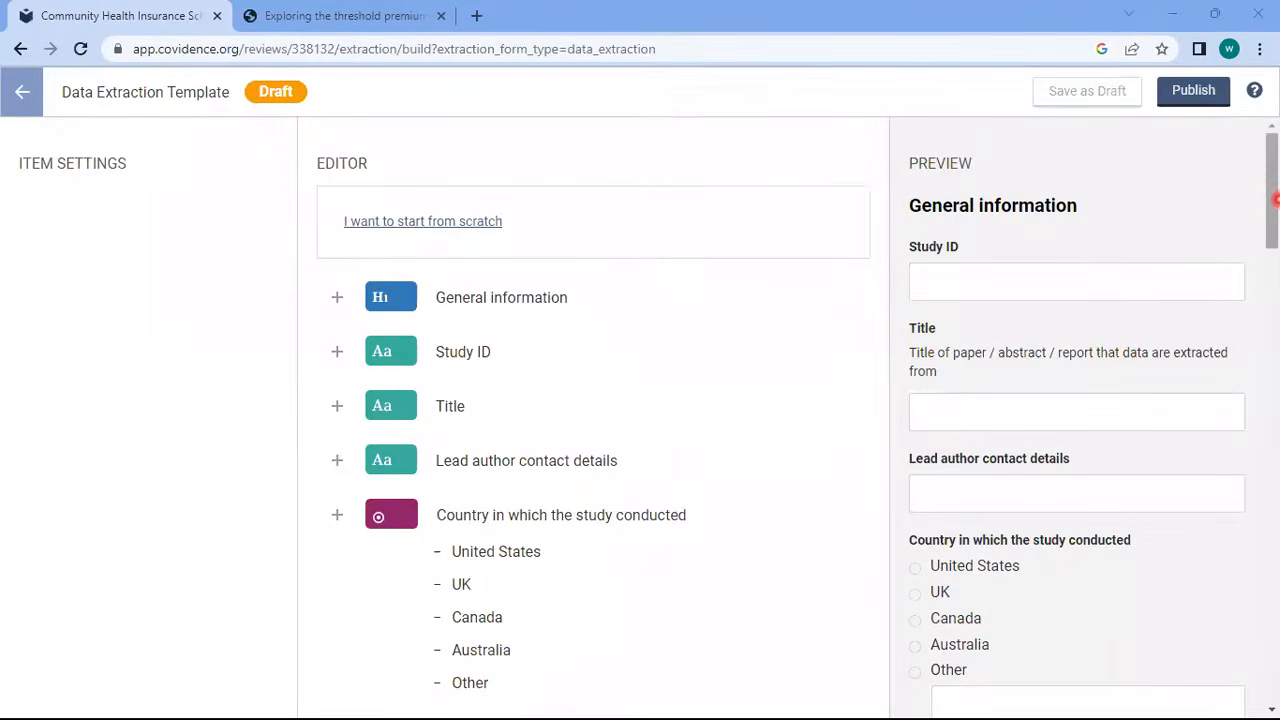
Delete the General information, Study ID and Title items from the data extraction template
drag(1276, 200, 1253, 172)
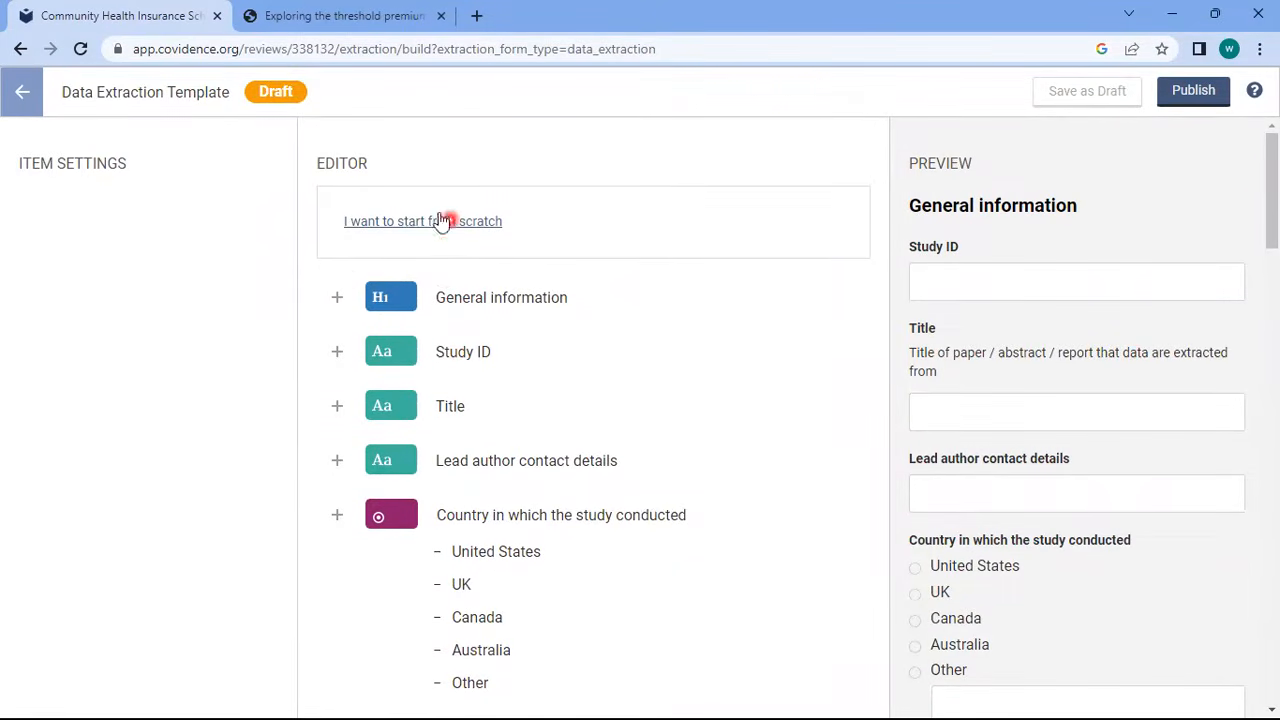
click(443, 298)
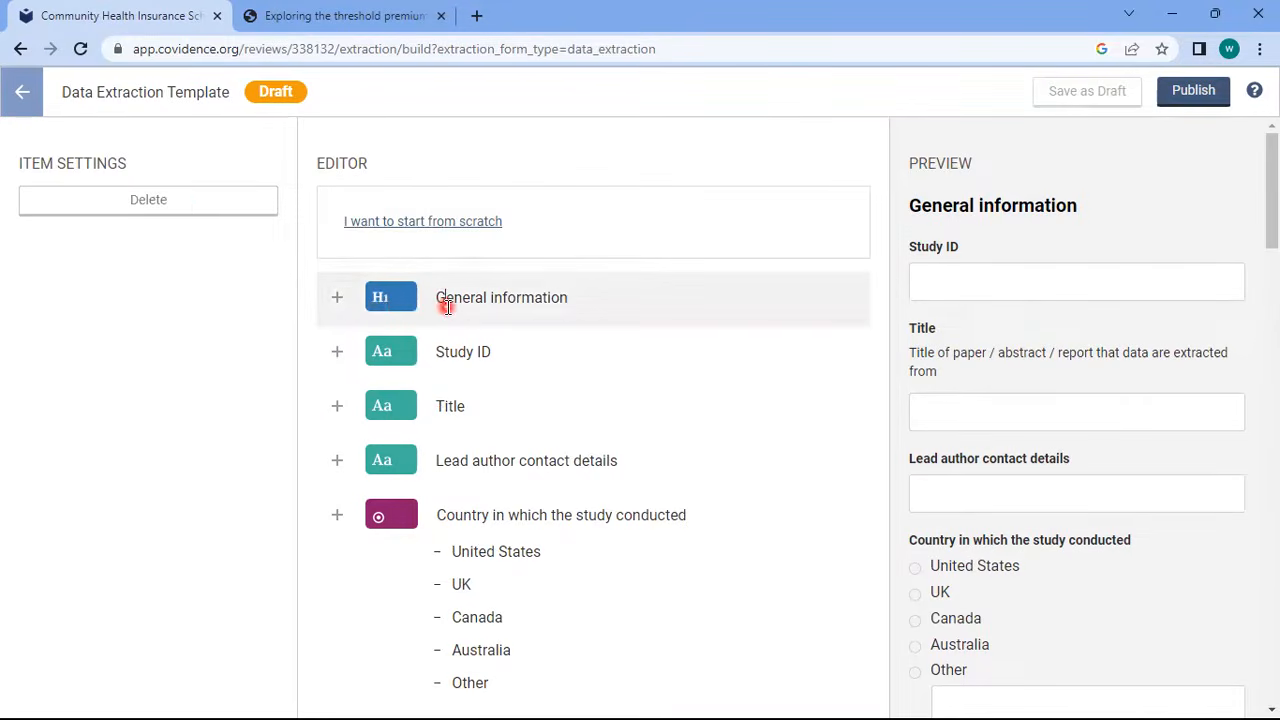
click(160, 199)
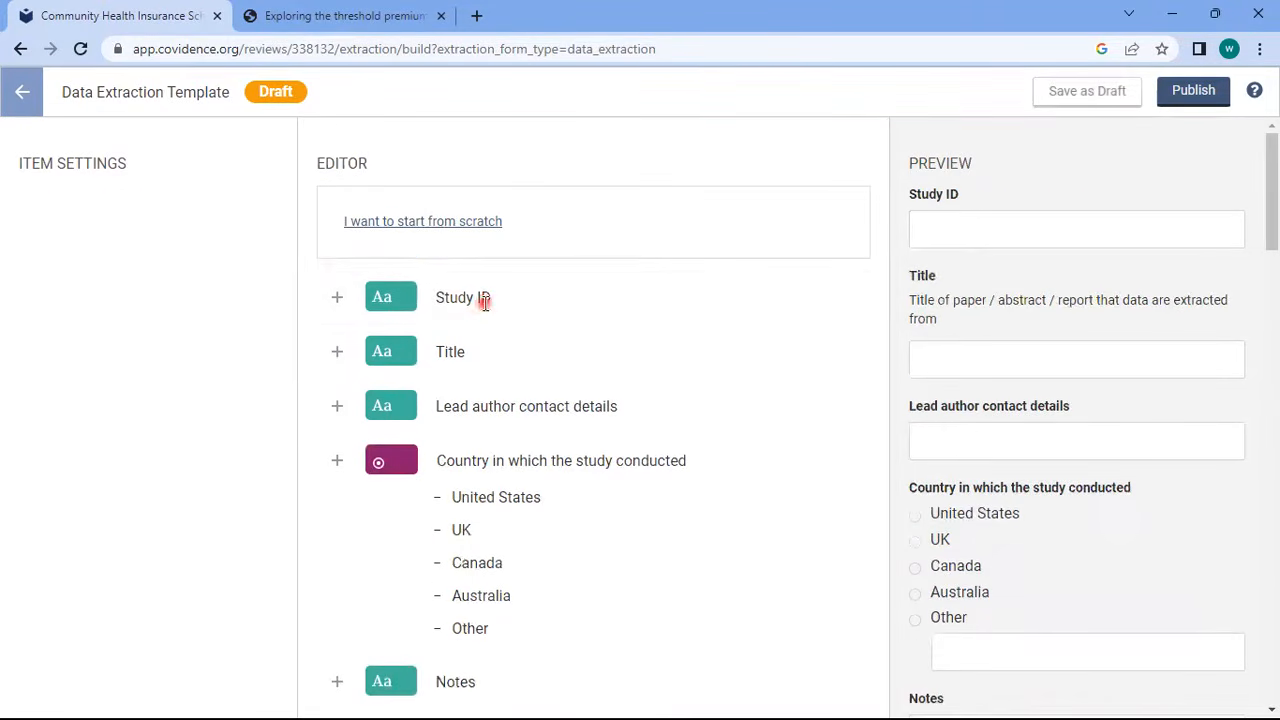
click(481, 298)
click(178, 394)
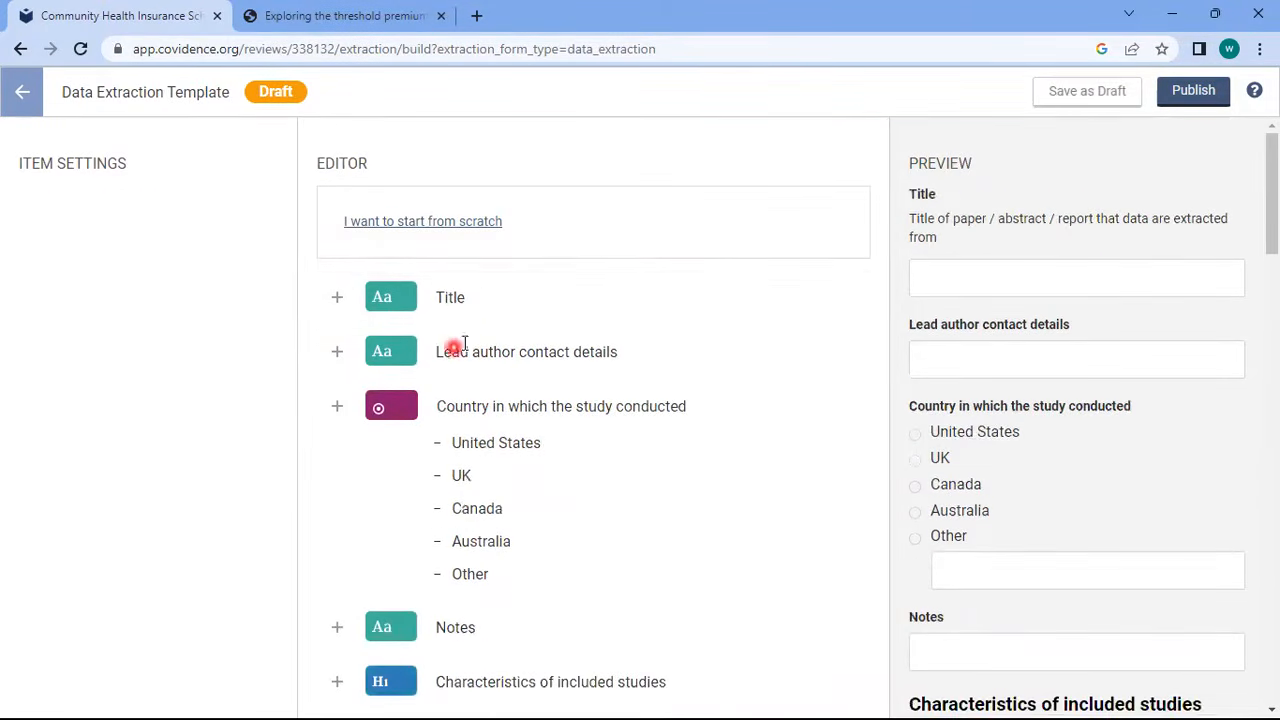
click(456, 303)
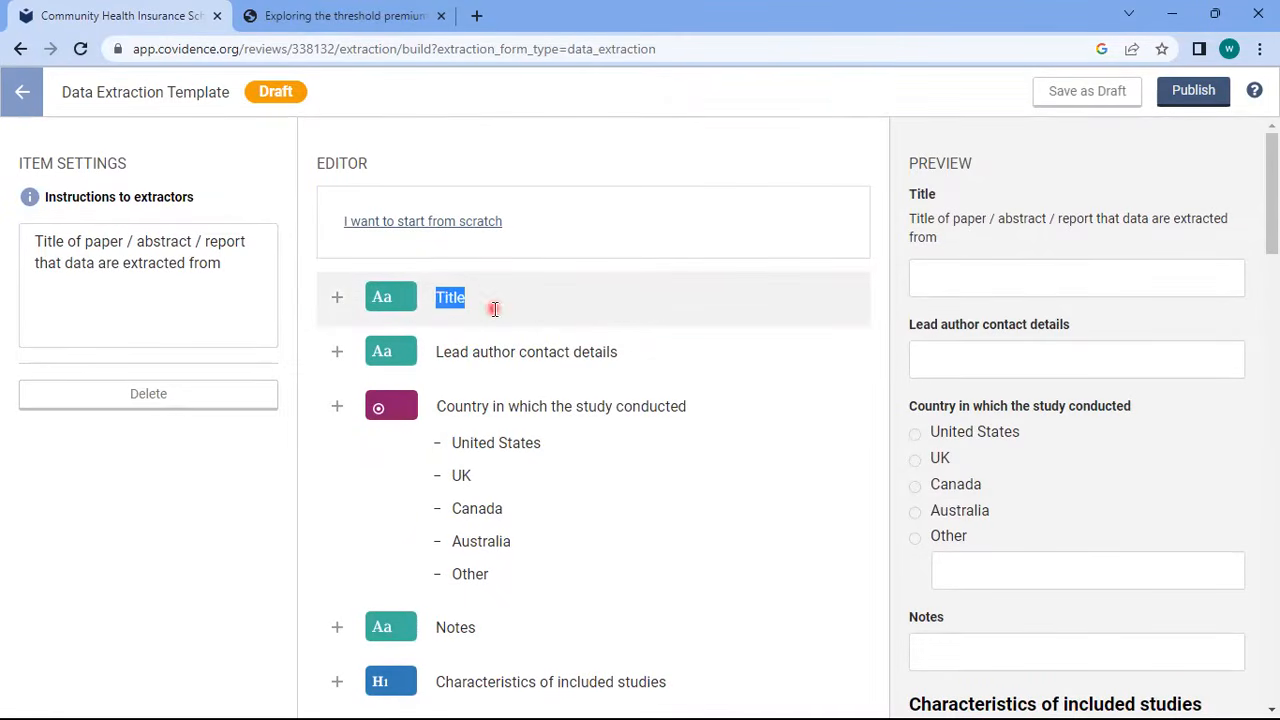
click(235, 396)
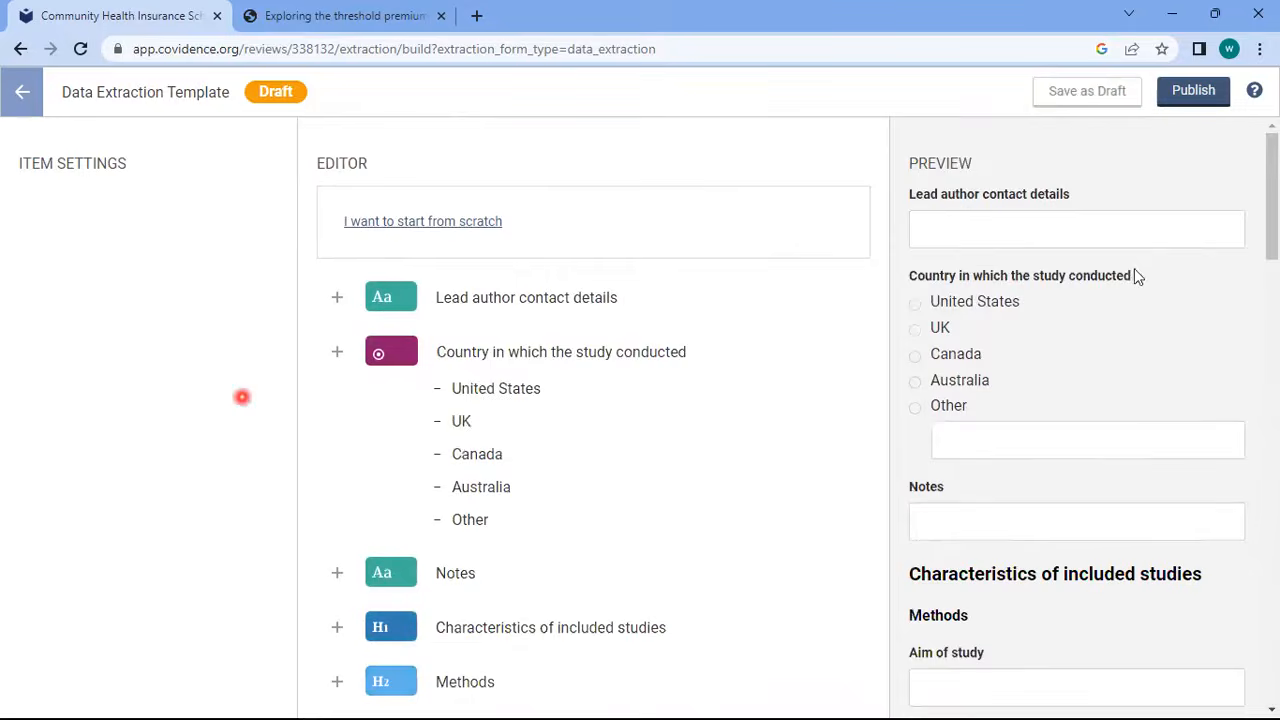
Review the remaining fields, including the Baseline Population Characteristics table, and publish the template
drag(1270, 213, 1243, 157)
drag(1271, 200, 846, 500)
click(536, 434)
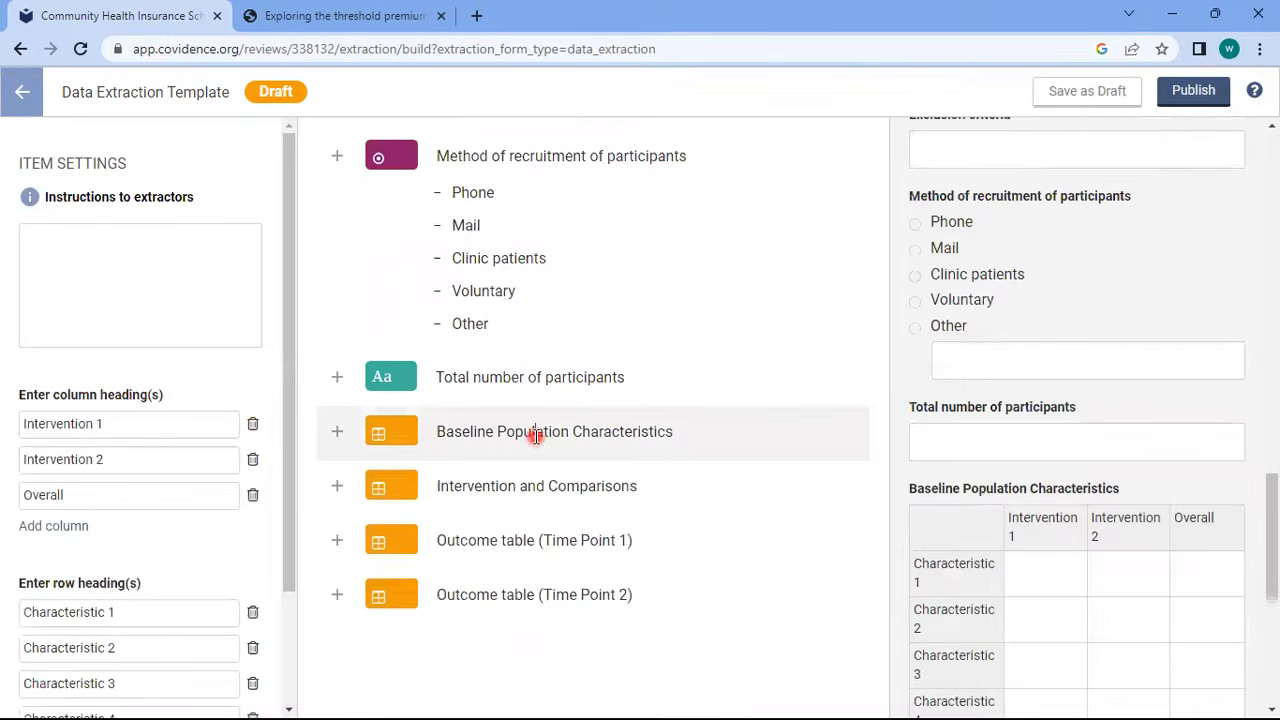
drag(1276, 535, 1251, 423)
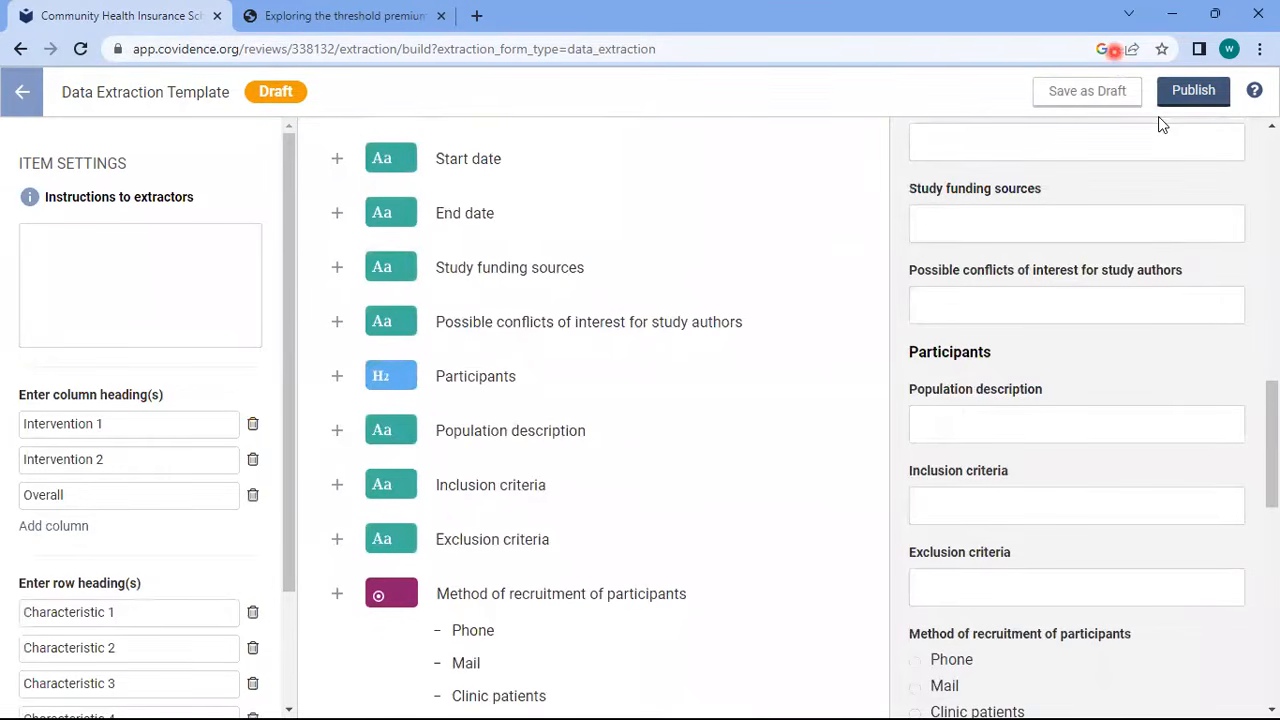
drag(1274, 467, 1255, 143)
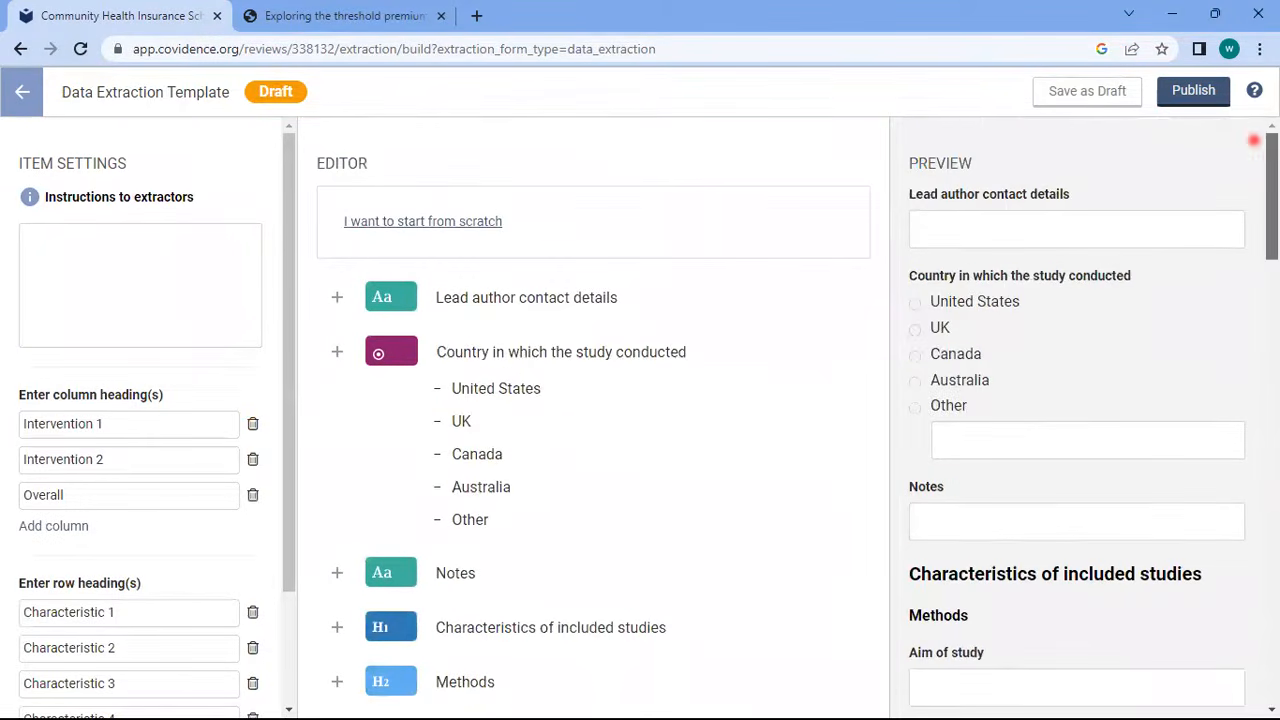
click(1193, 90)
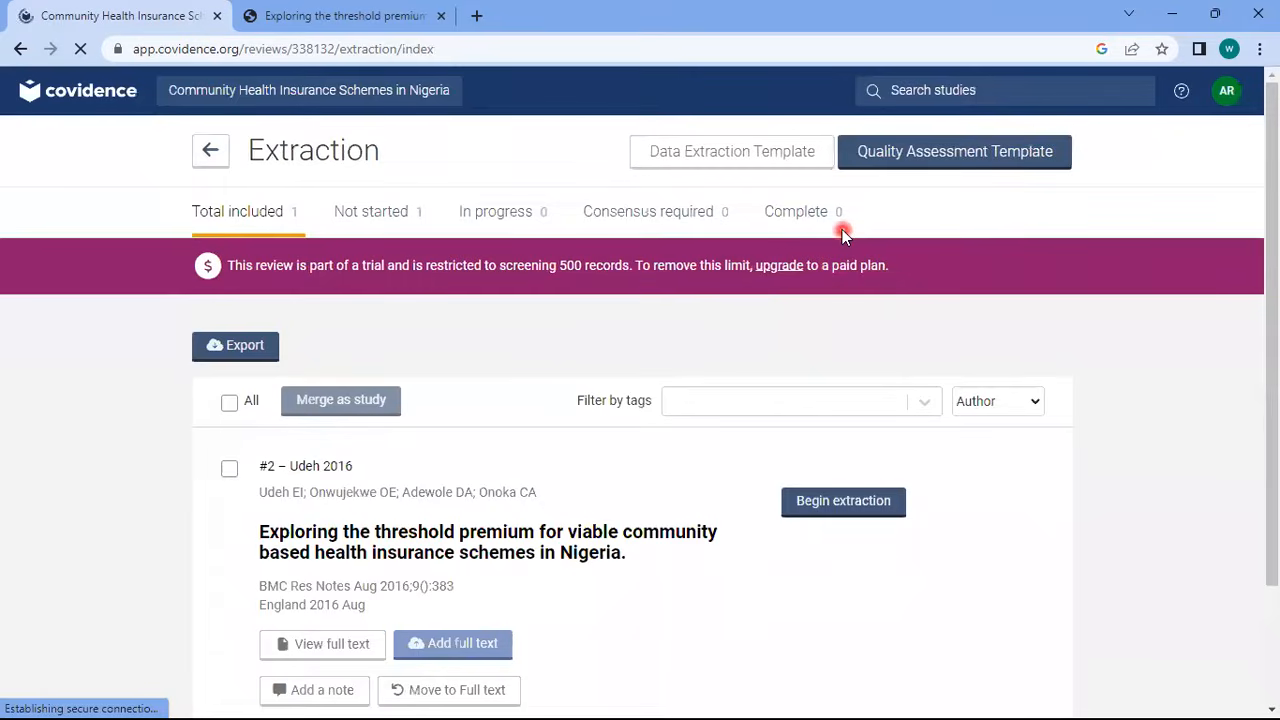
Remove Sequence generation and Blinding of participants and personnel from the quality assessment template, then publish it
click(925, 169)
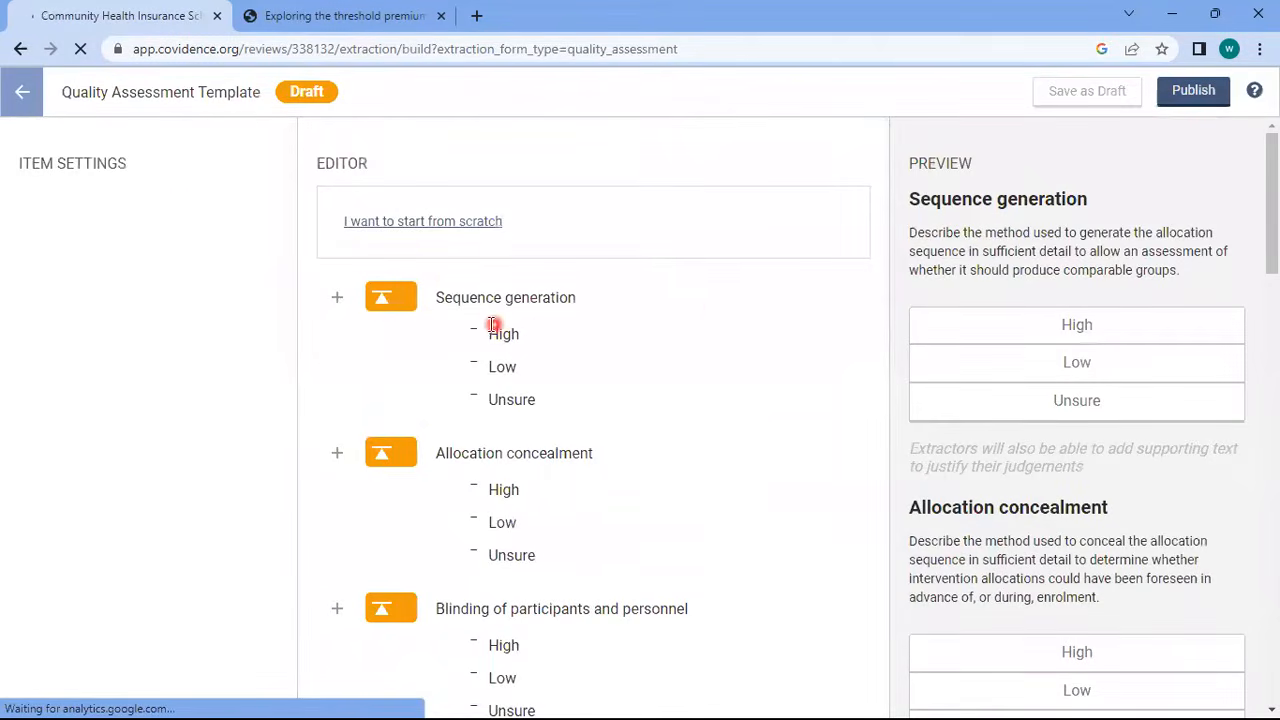
click(460, 297)
click(186, 378)
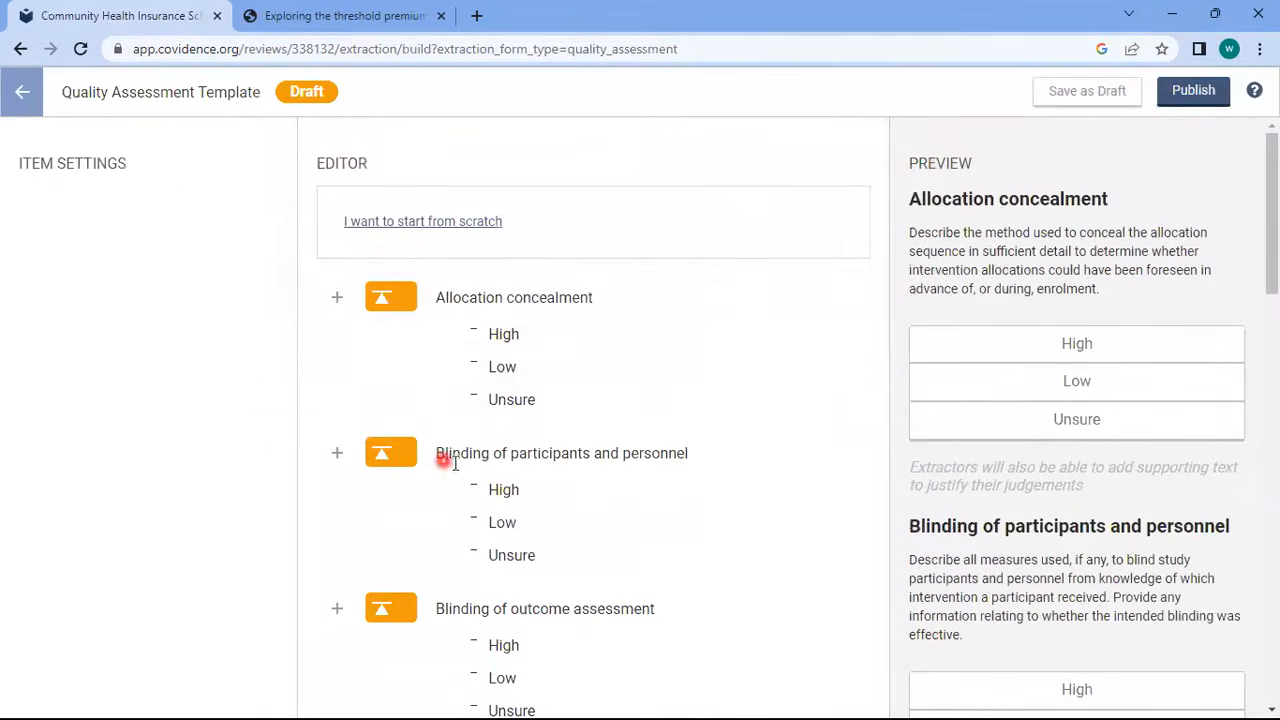
click(482, 453)
click(248, 430)
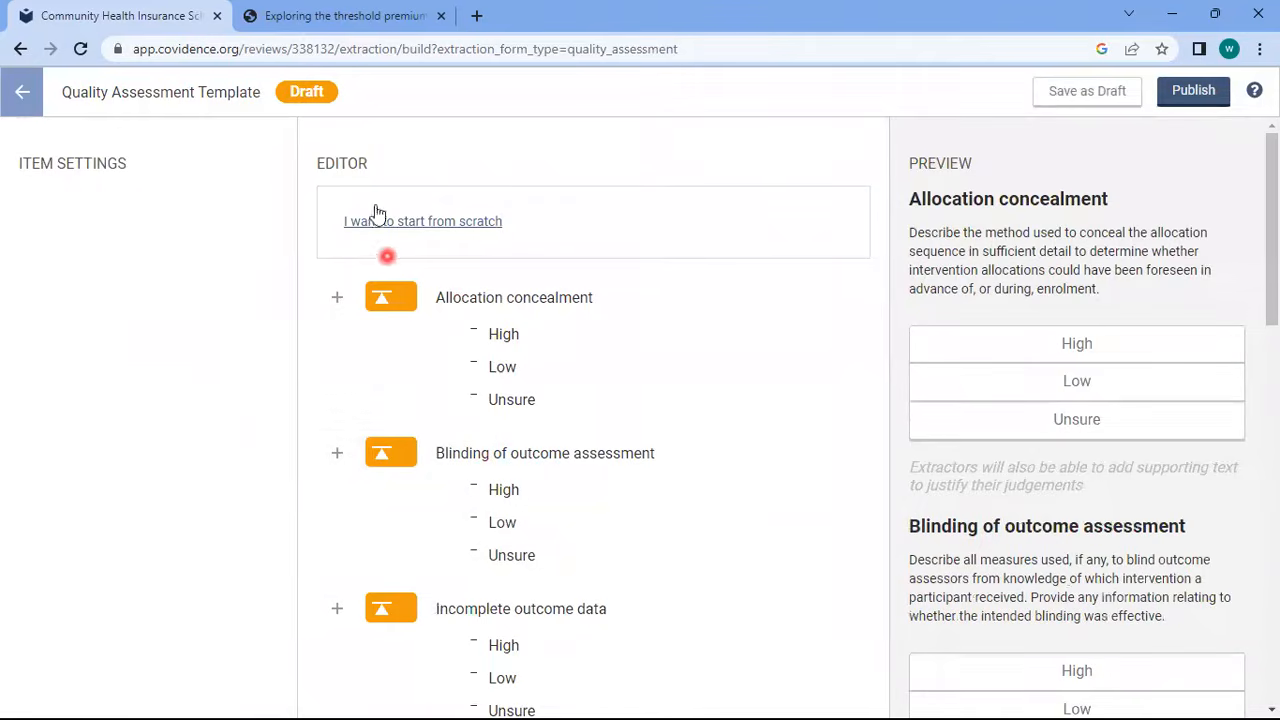
mouse_move(1272, 250)
mouse_down()
mouse_move(1262, 630)
mouse_move(1260, 245)
mouse_up()
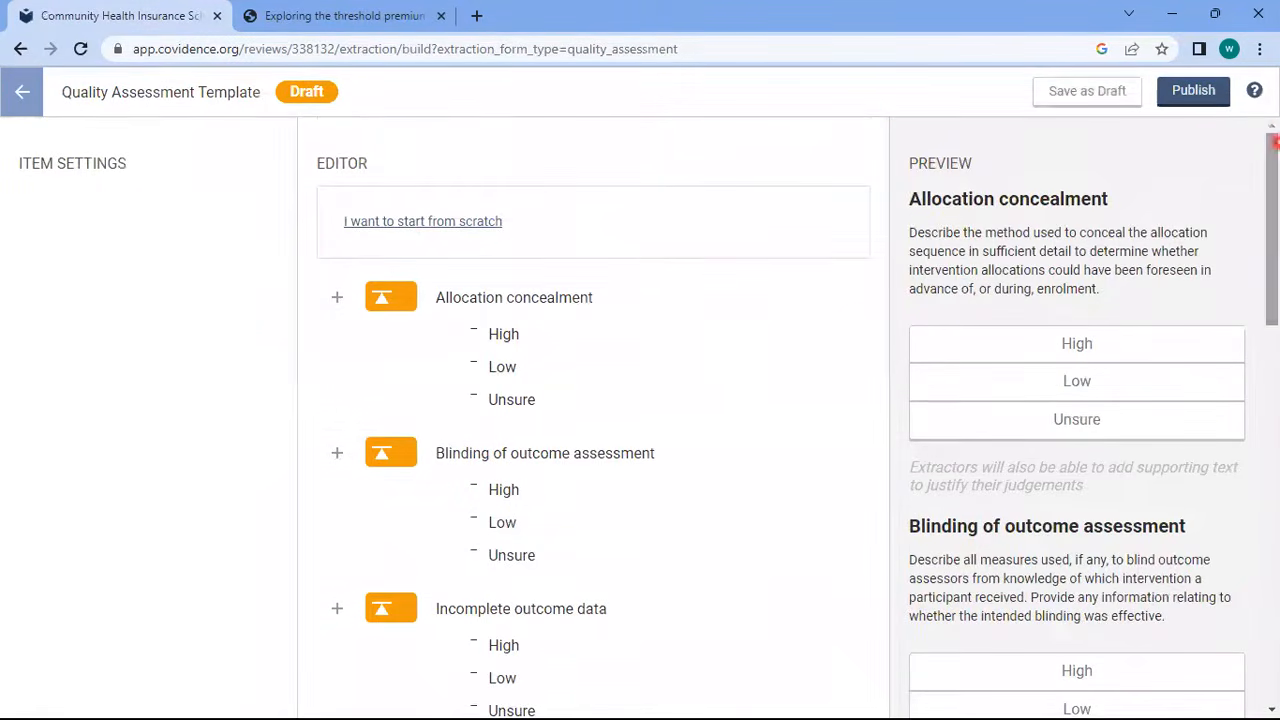
click(1188, 90)
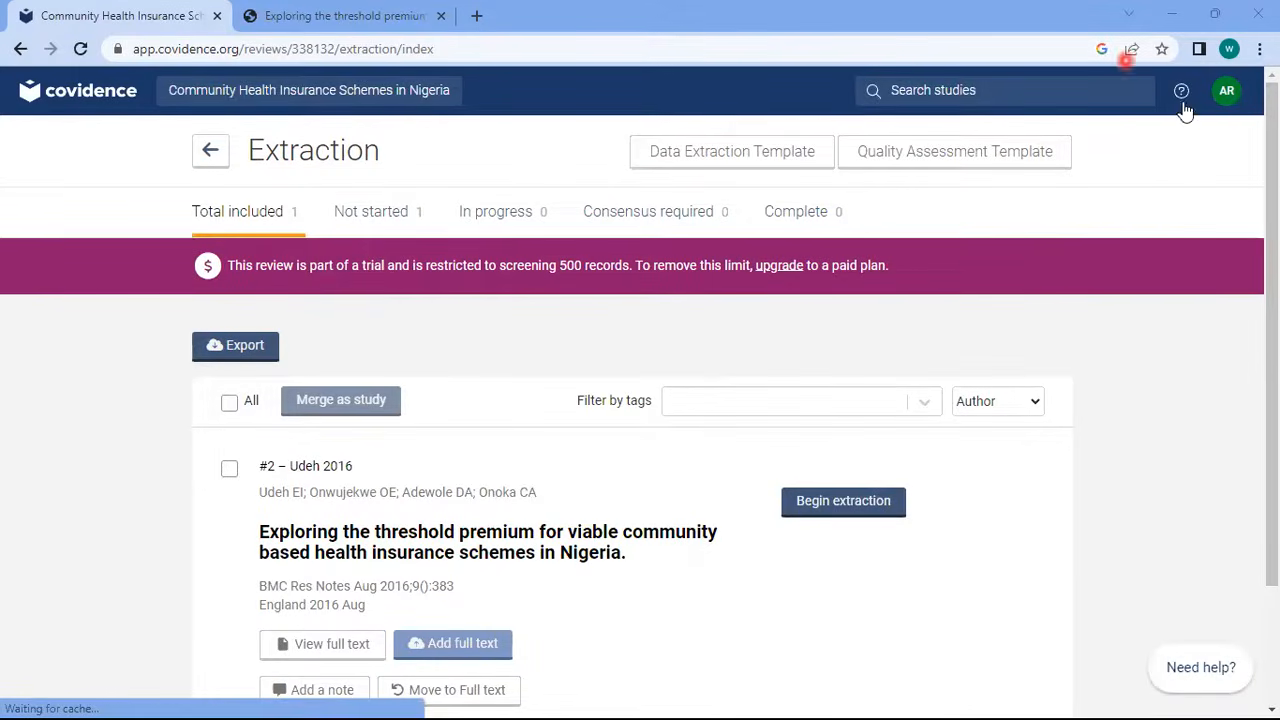
Begin extraction for the Udeh 2016 study
drag(1276, 260, 1249, 517)
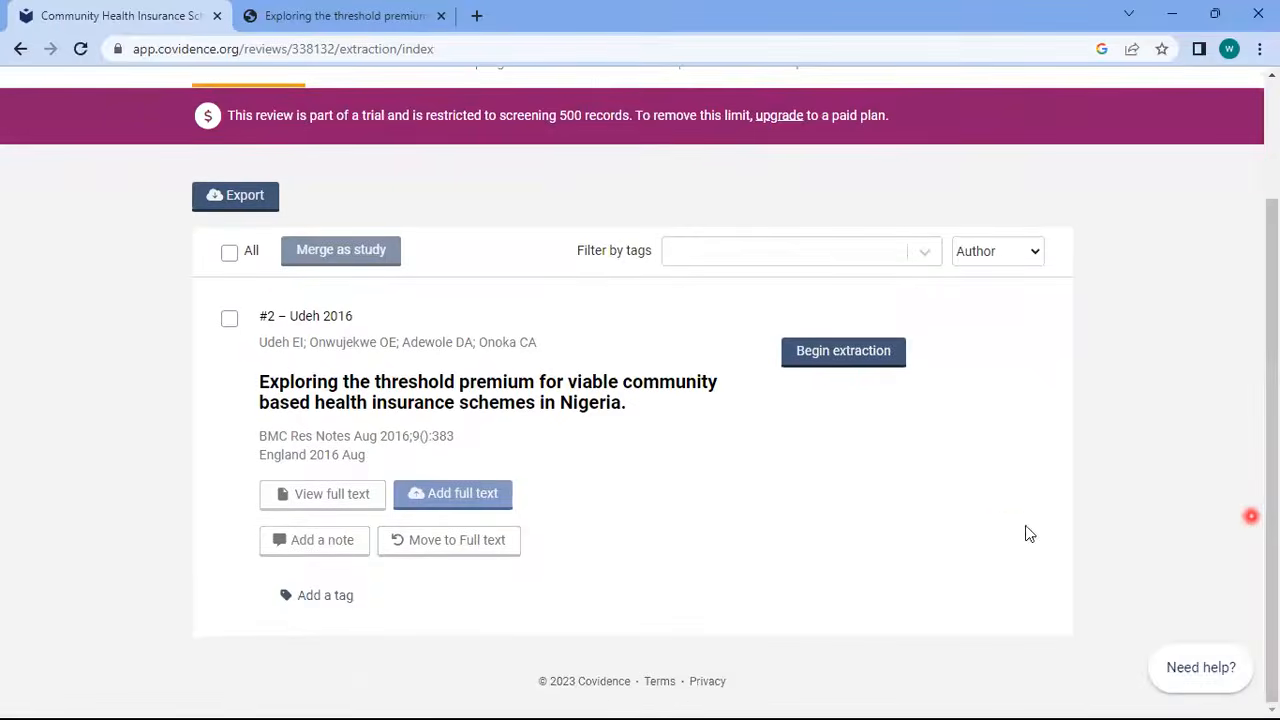
click(843, 362)
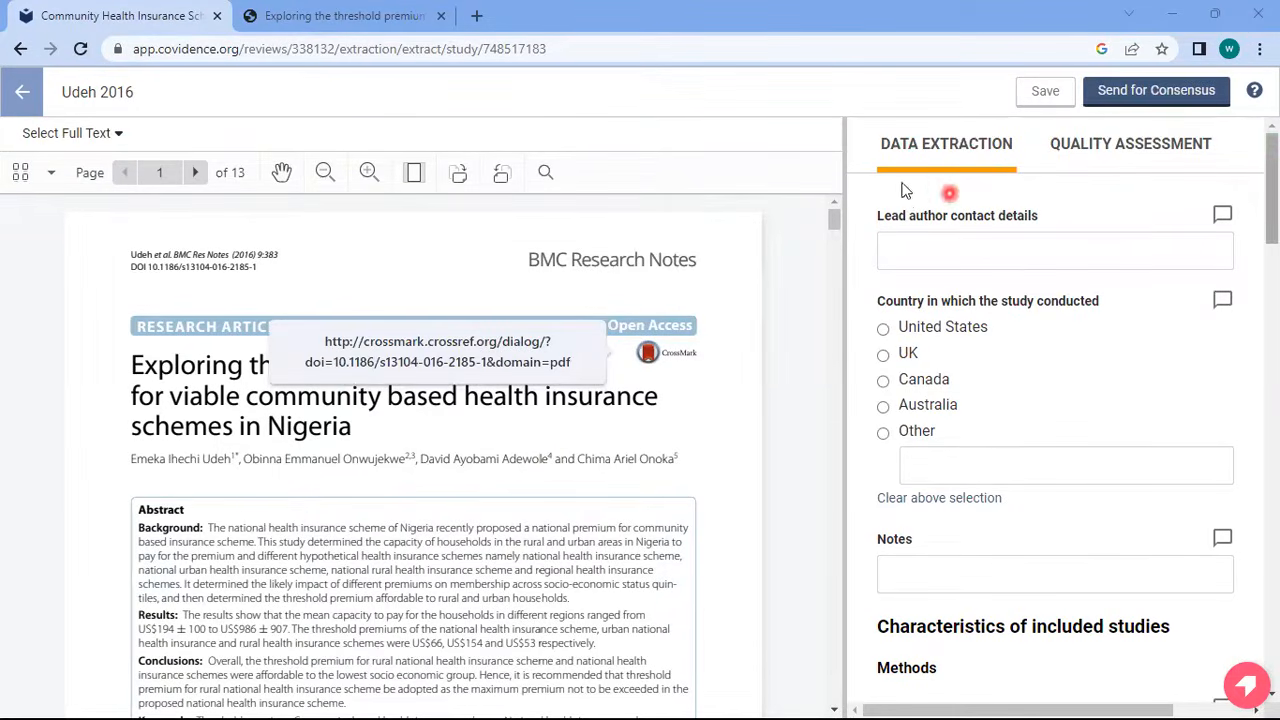
Rate Allocation concealment and Blinding of outcome assessment High, and the remaining bias domains Low
click(1135, 160)
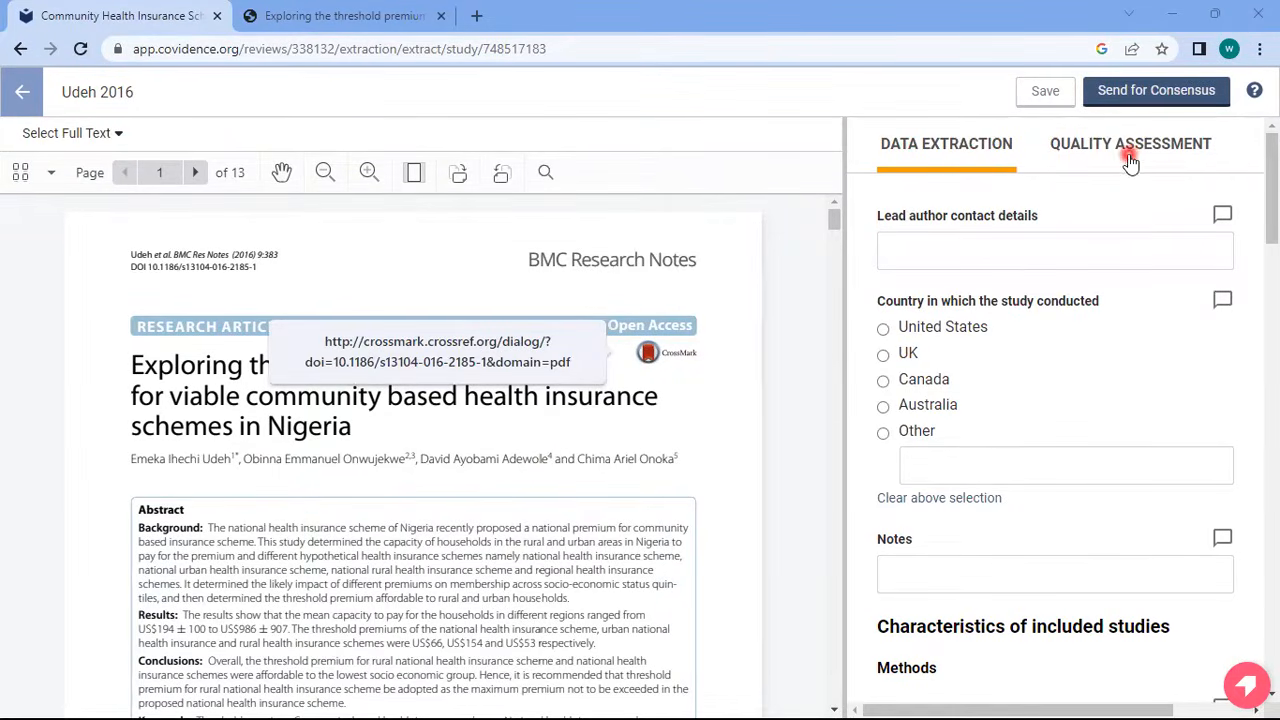
click(976, 163)
scroll(1128, 176, down, 10)
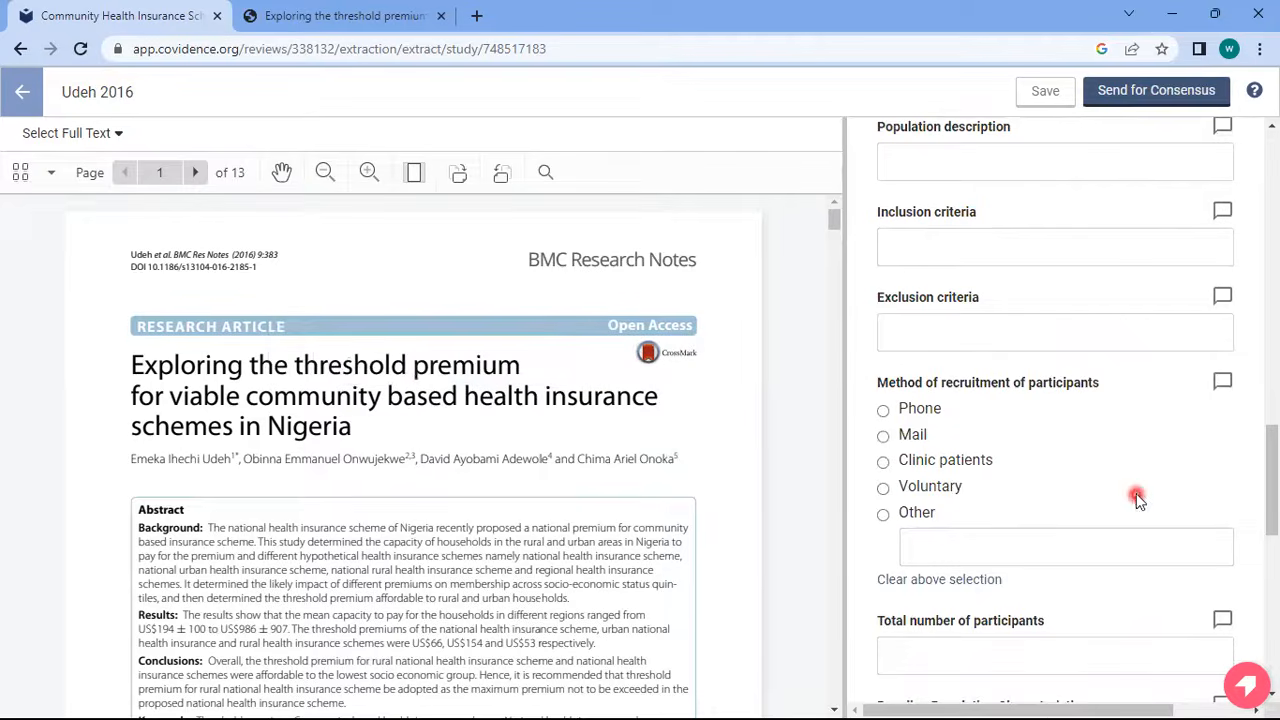
drag(1271, 480, 1271, 185)
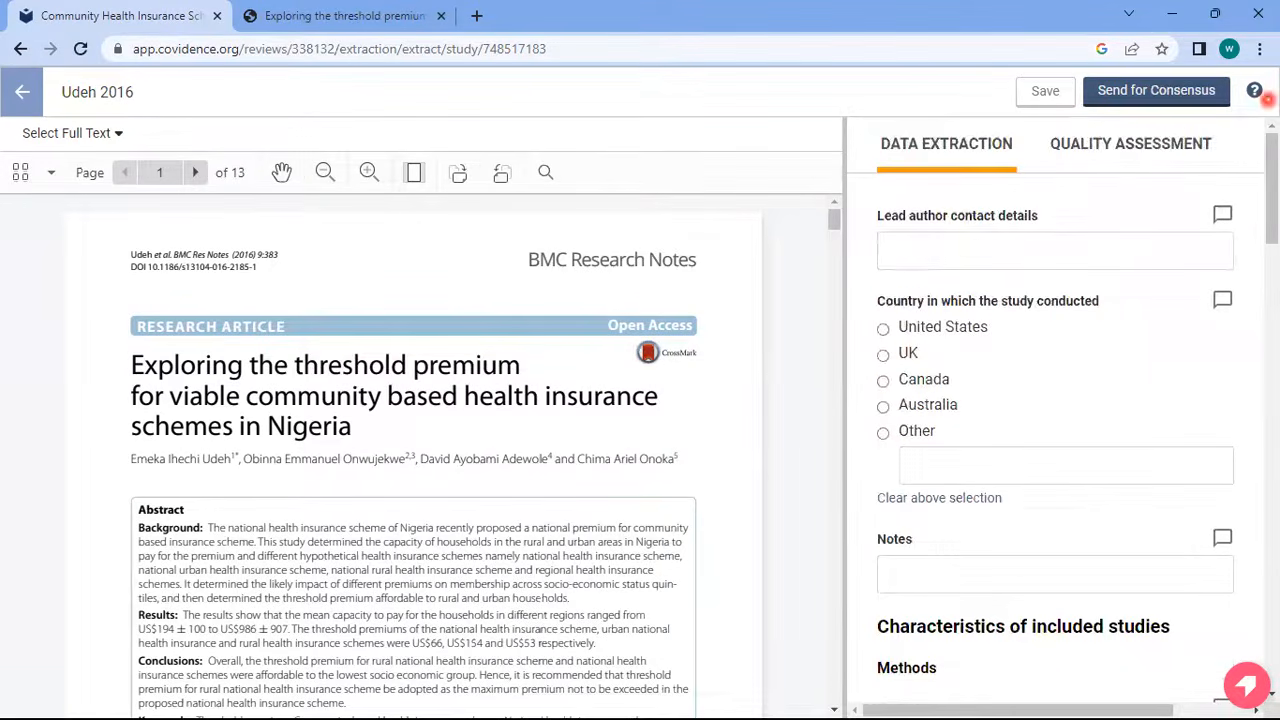
click(1120, 171)
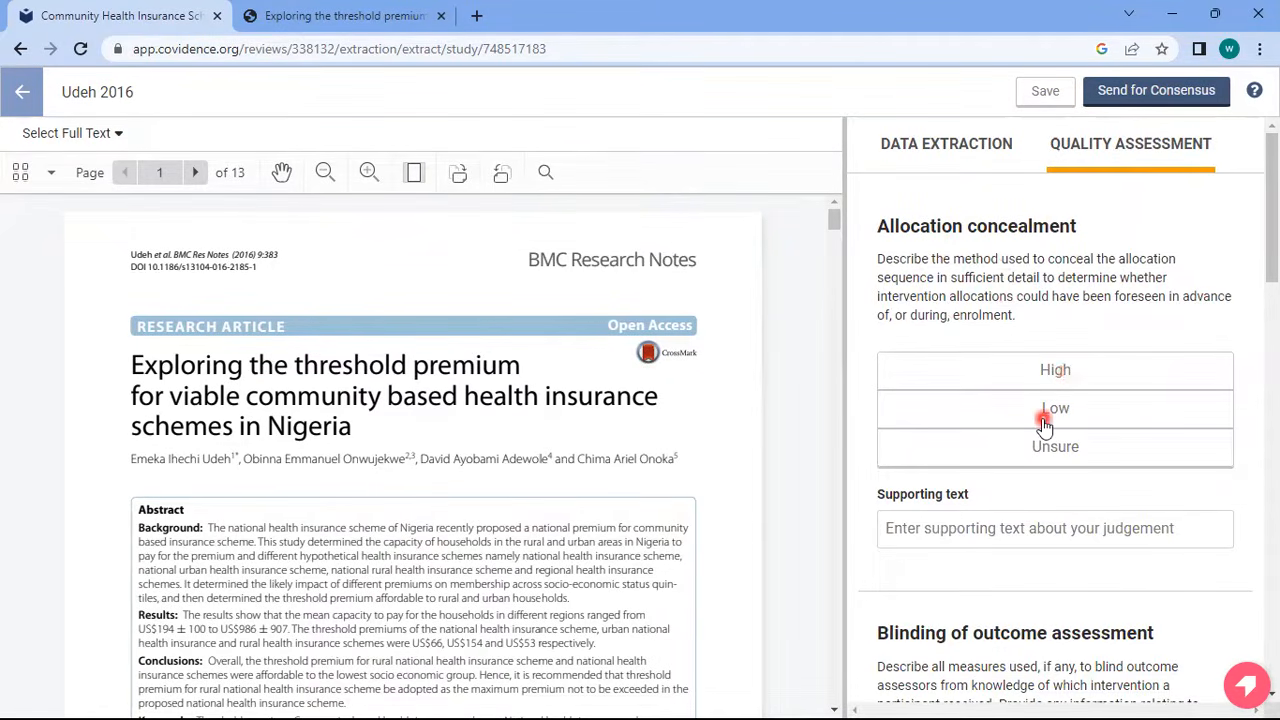
click(1062, 374)
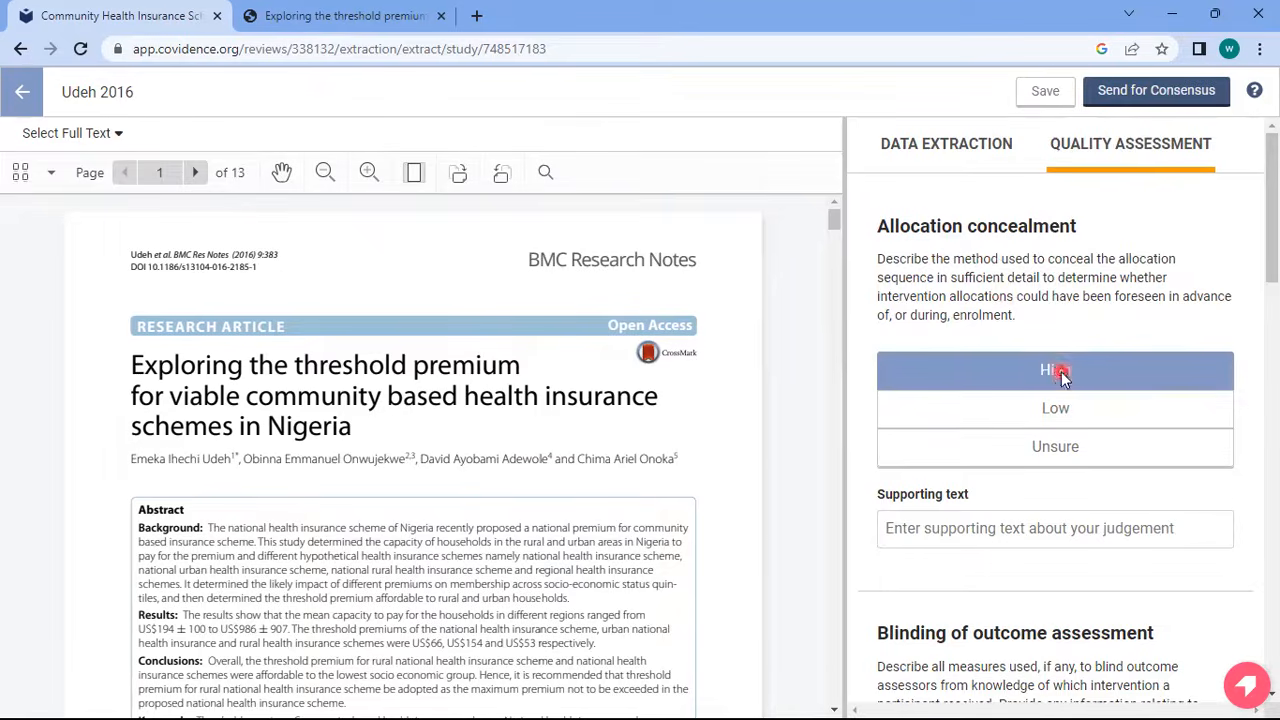
drag(1270, 229, 1268, 297)
click(1080, 535)
scroll(1183, 449, down, 8)
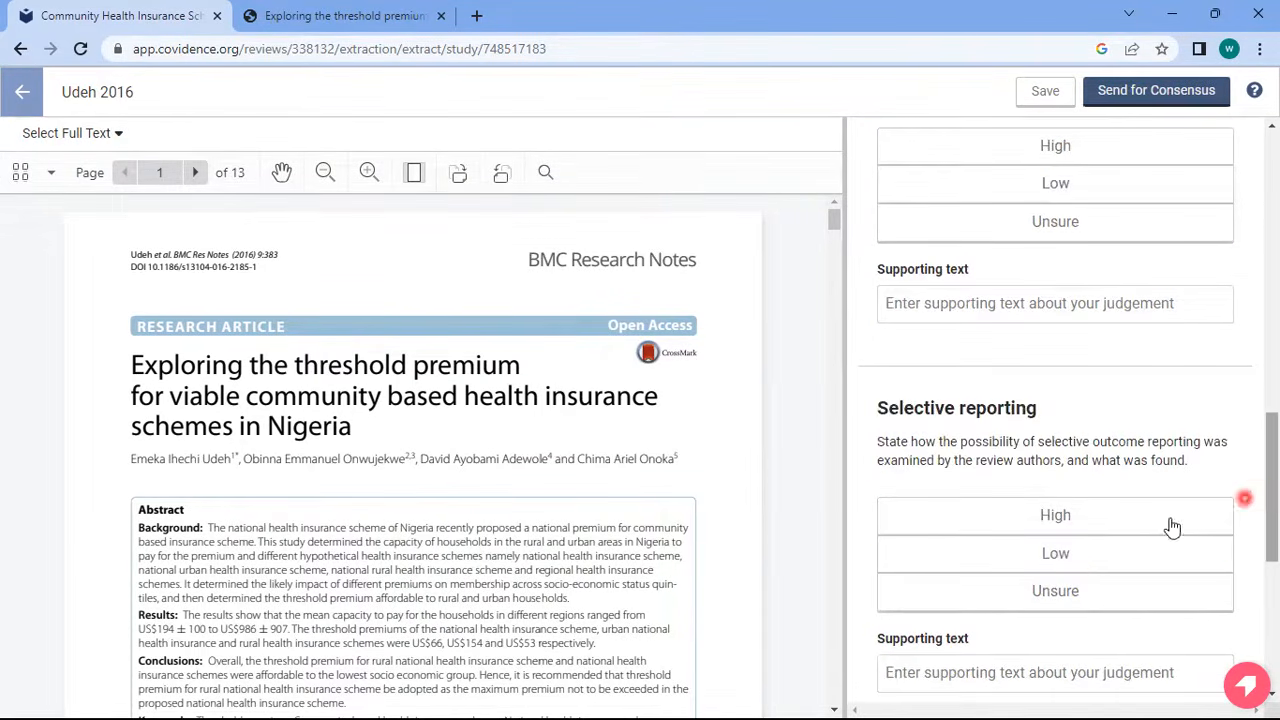
click(1118, 566)
click(1055, 186)
scroll(1275, 493, down, 2)
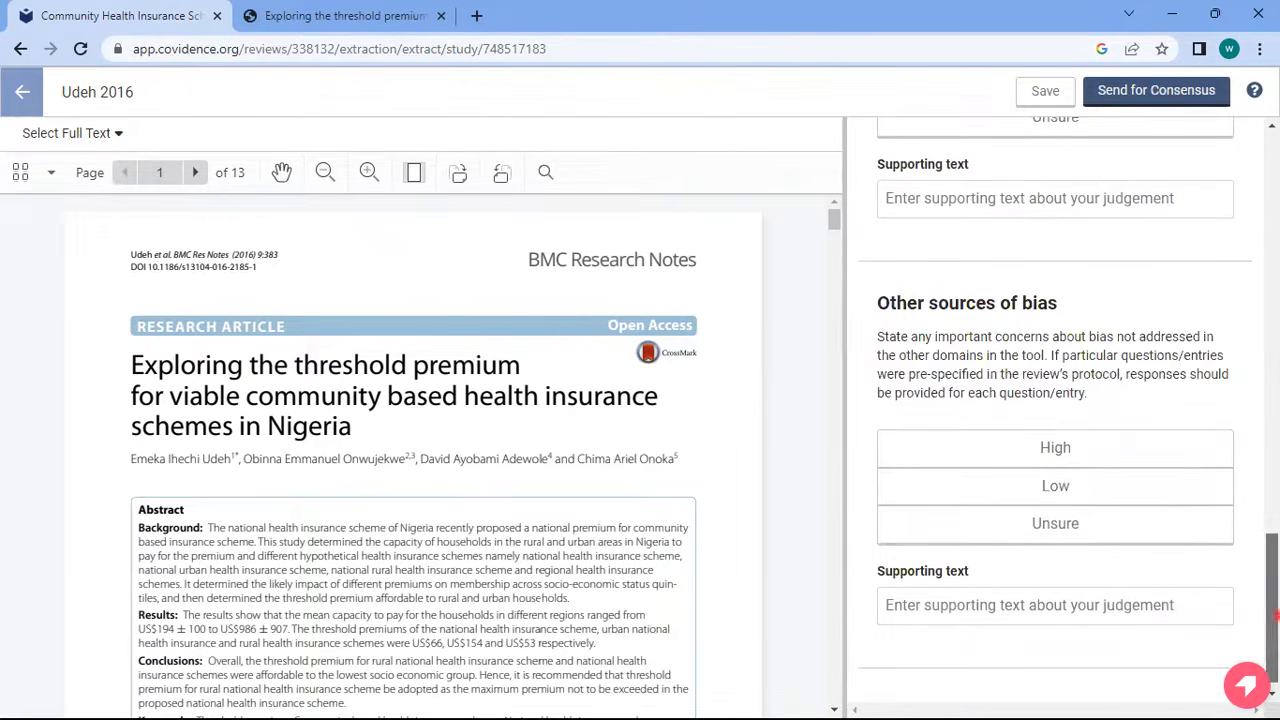
click(1090, 487)
drag(1275, 608, 1264, 45)
Copy the lead author's name from the article into the lead author contact field
click(970, 152)
drag(1268, 195, 1264, 165)
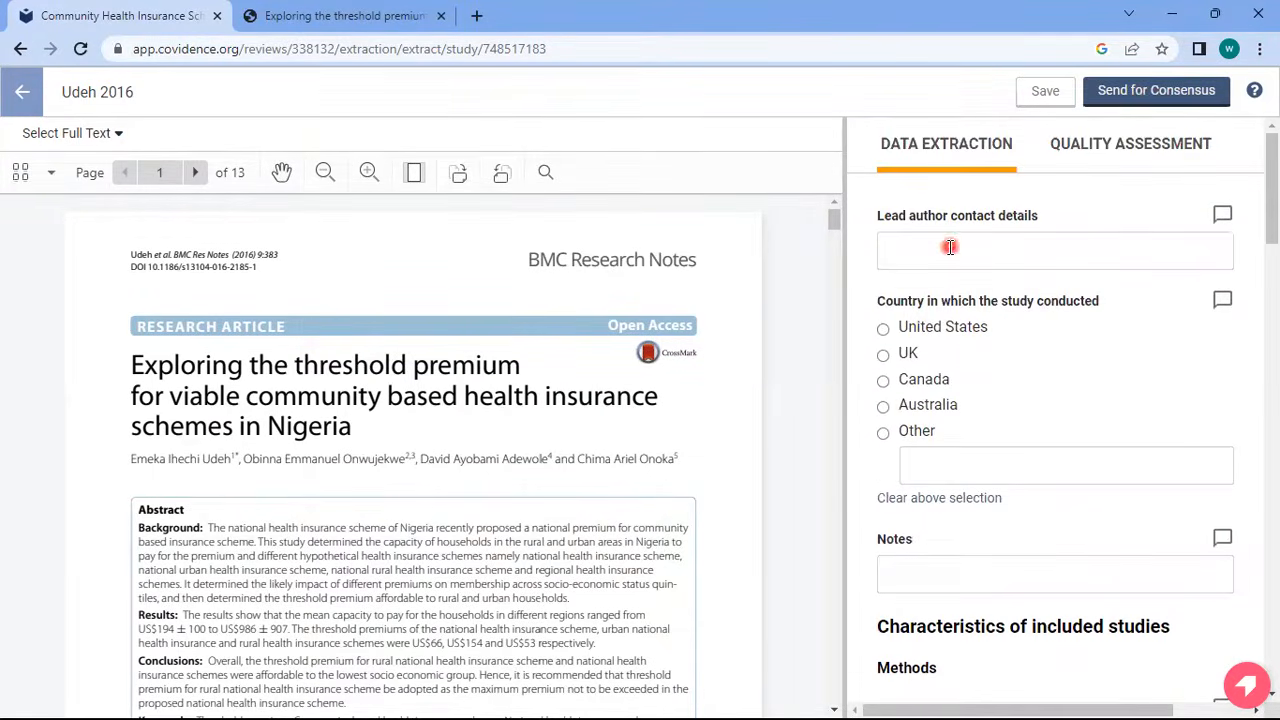
drag(130, 459, 231, 459)
key(ctrl+c)
click(954, 246)
key(ctrl+v)
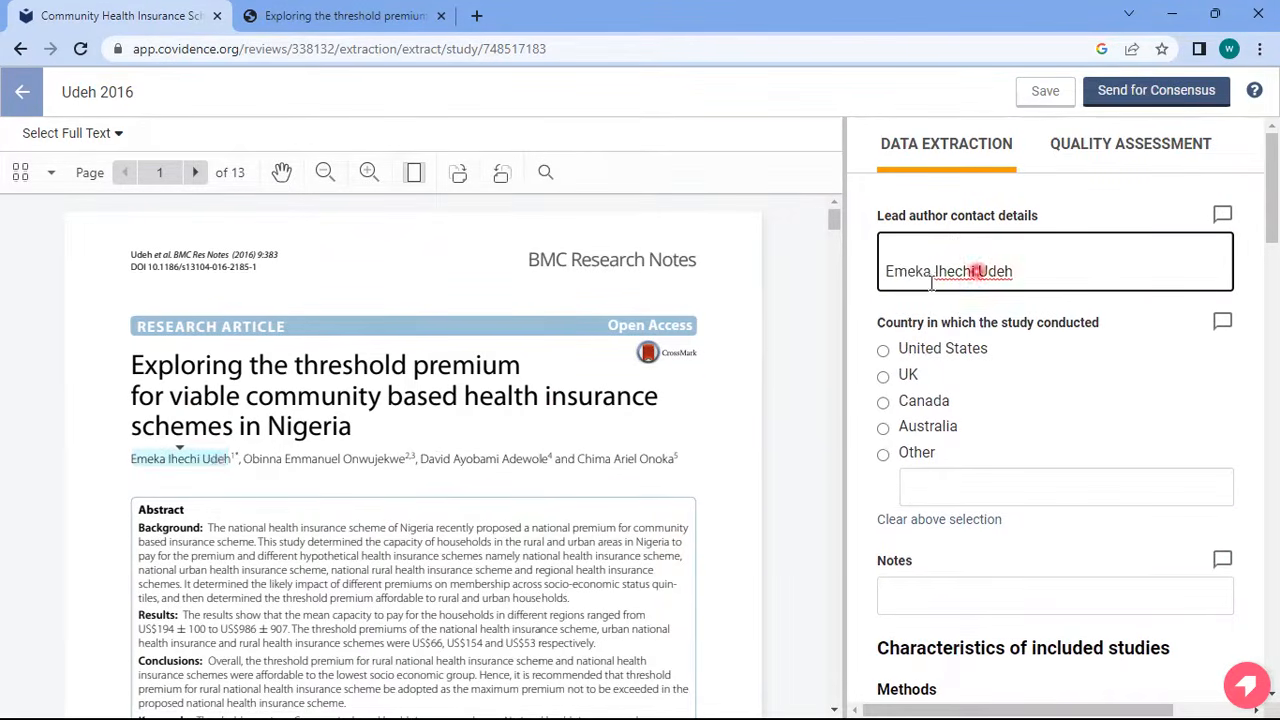
text(h)
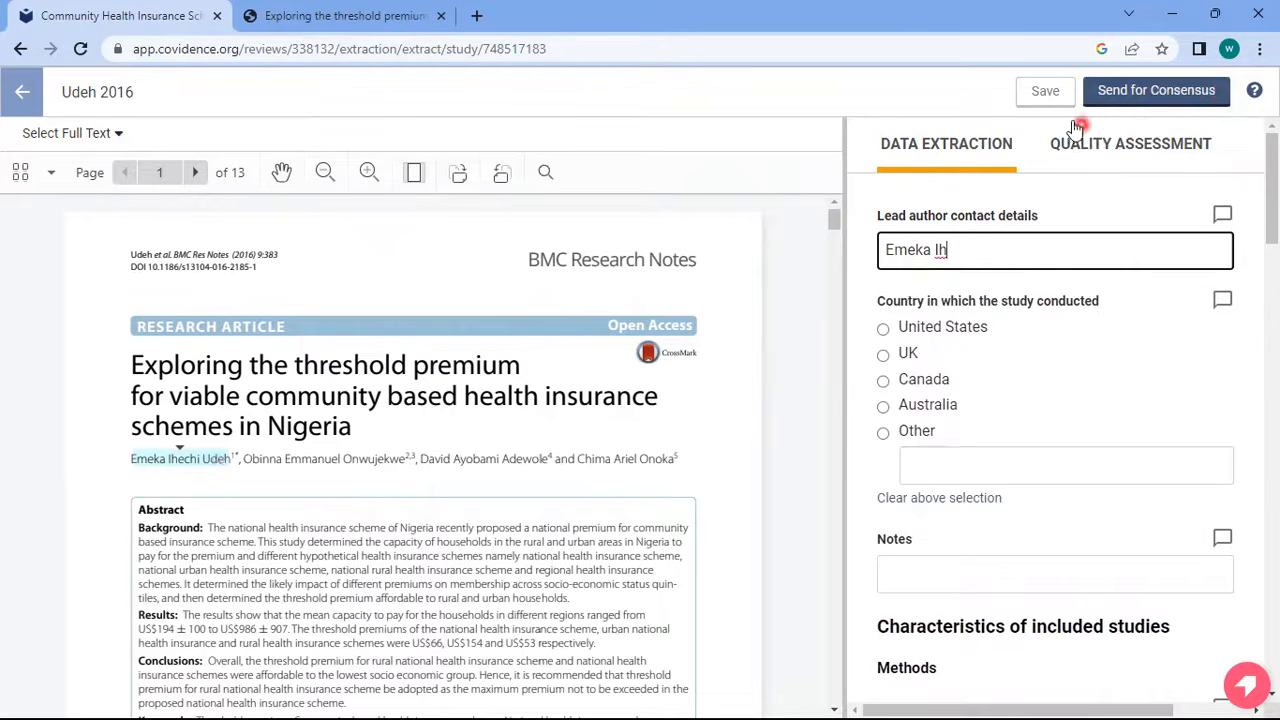
Set the study design to Cross sectional study and send the extraction for consensus
scroll(1060, 420, down, 10)
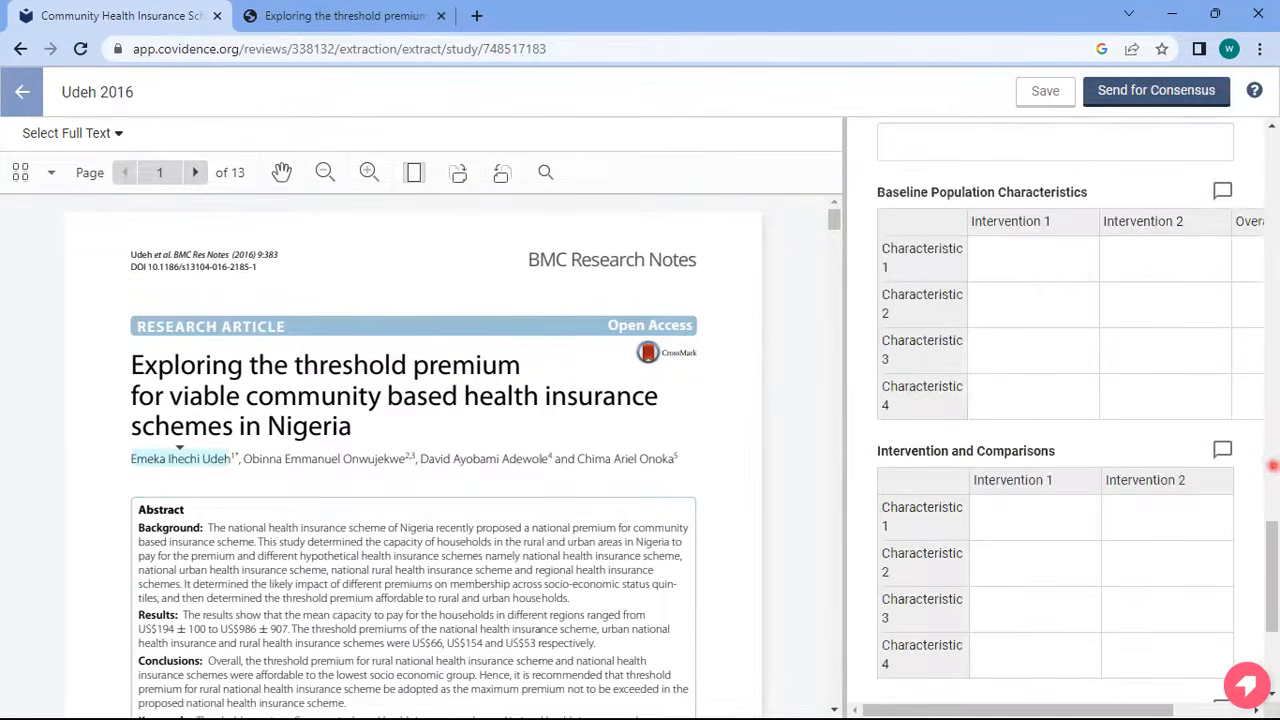
drag(1277, 554, 1232, 280)
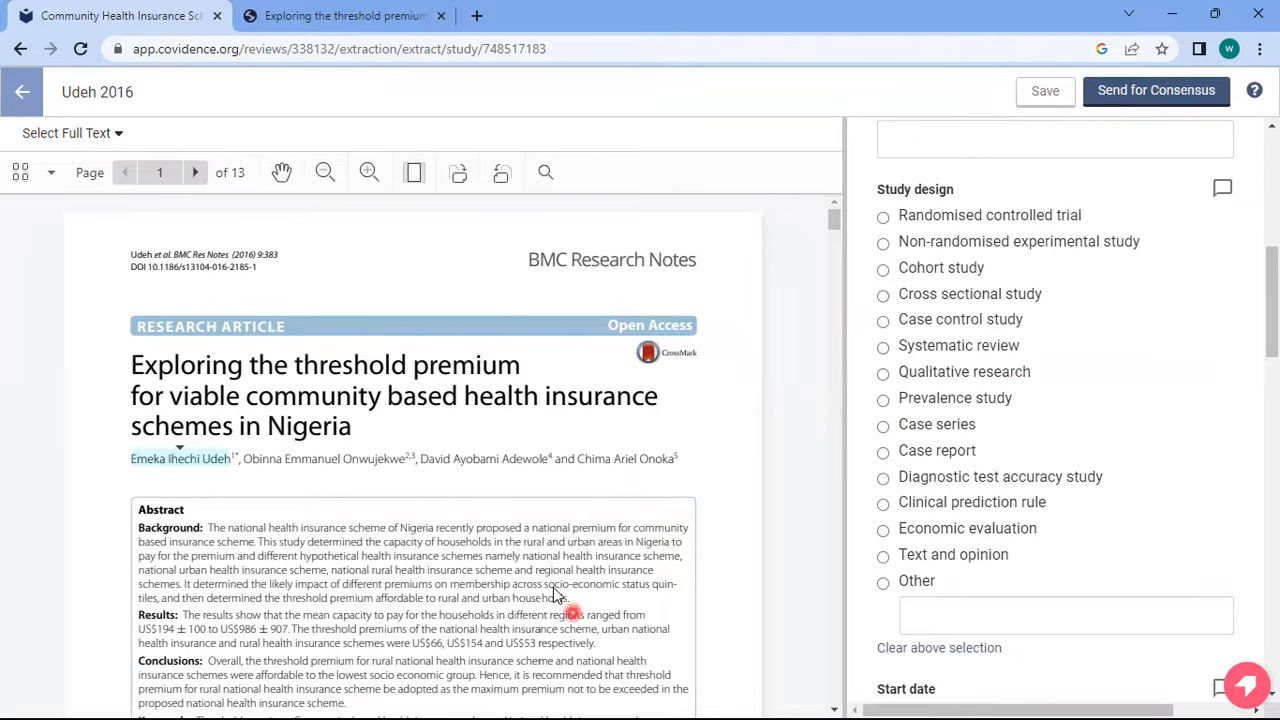
click(882, 299)
drag(1275, 285, 1268, 14)
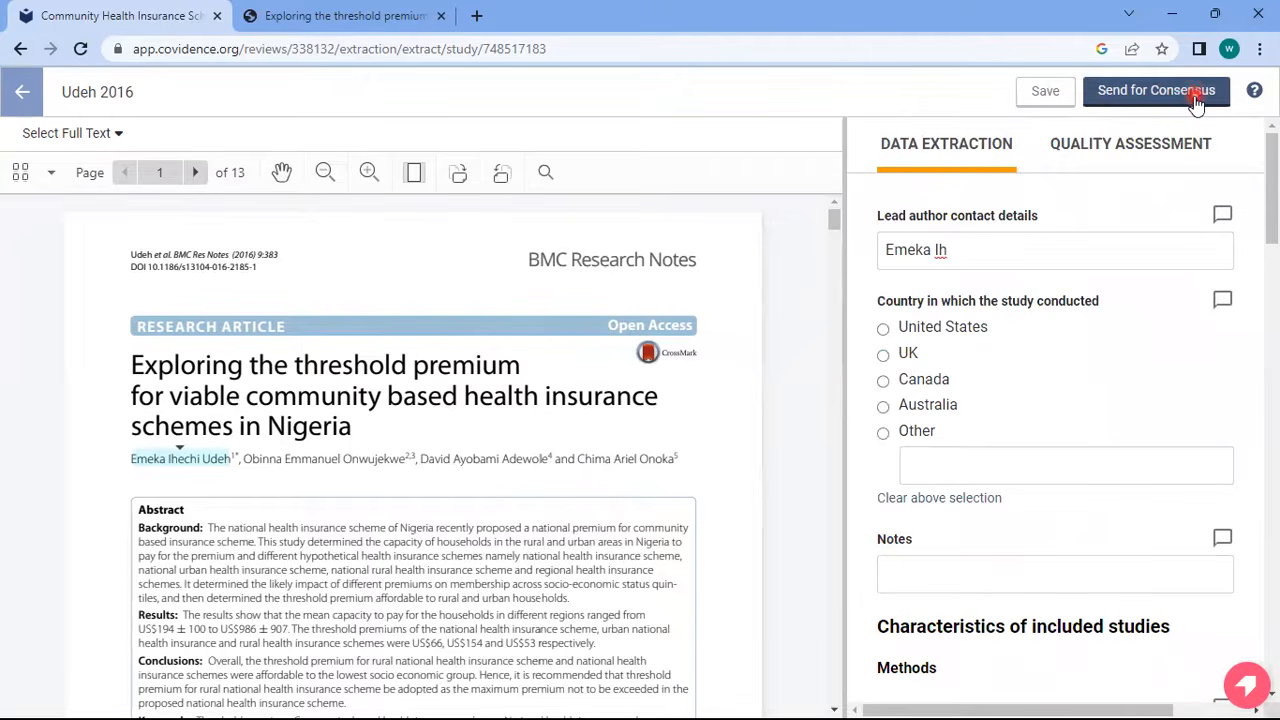
drag(1275, 206, 1268, 143)
click(1111, 152)
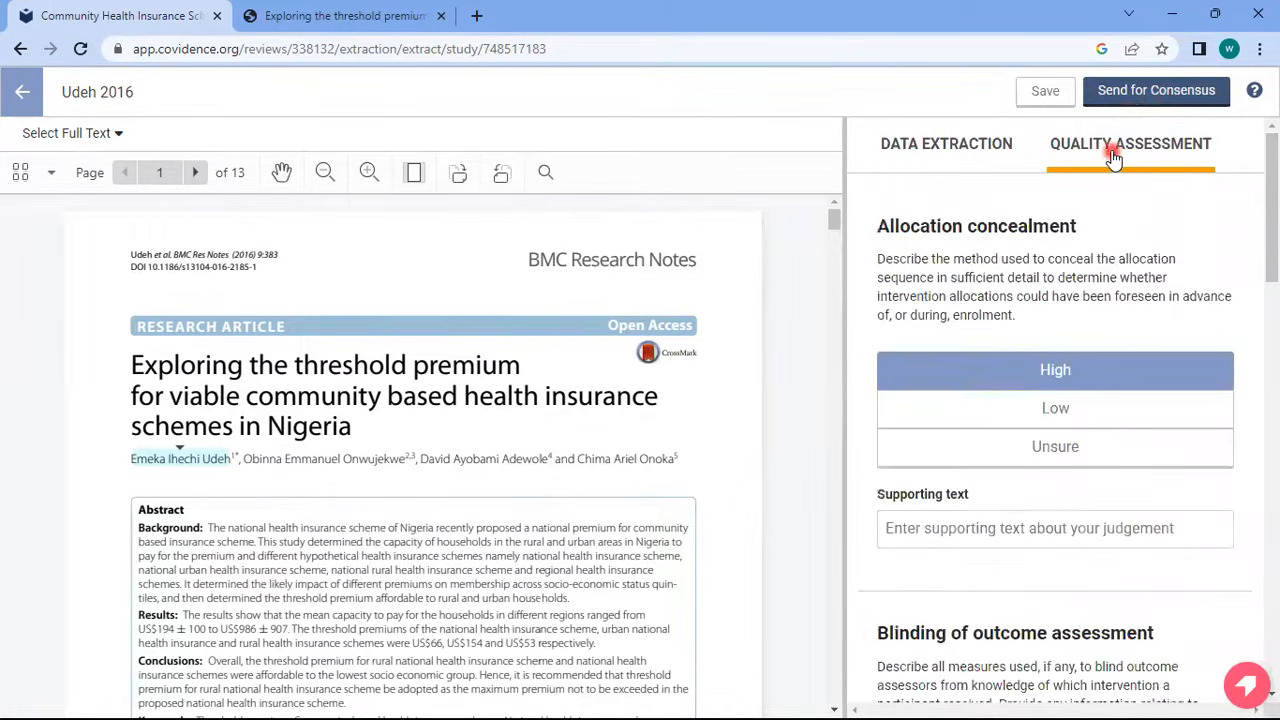
click(985, 148)
click(1172, 95)
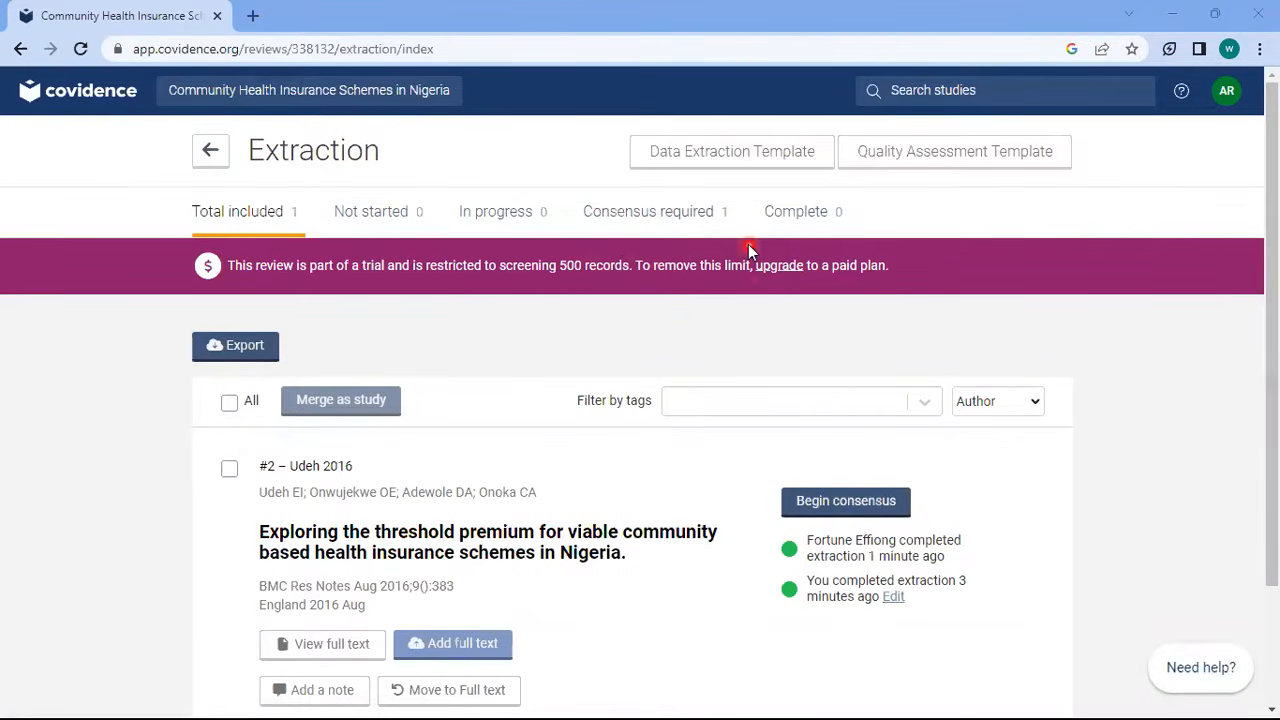
Begin consensus for Udeh 2016, which shows 6 conflicts to resolve
scroll(1276, 314, down, 1)
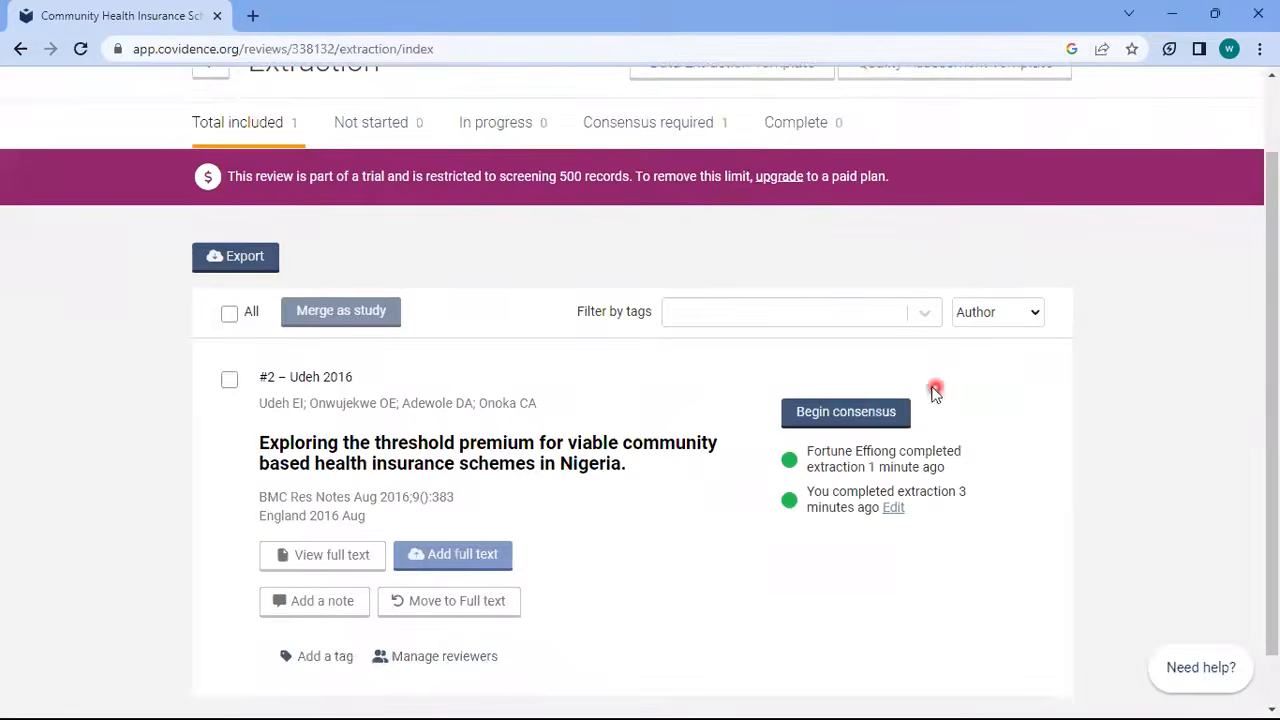
click(878, 418)
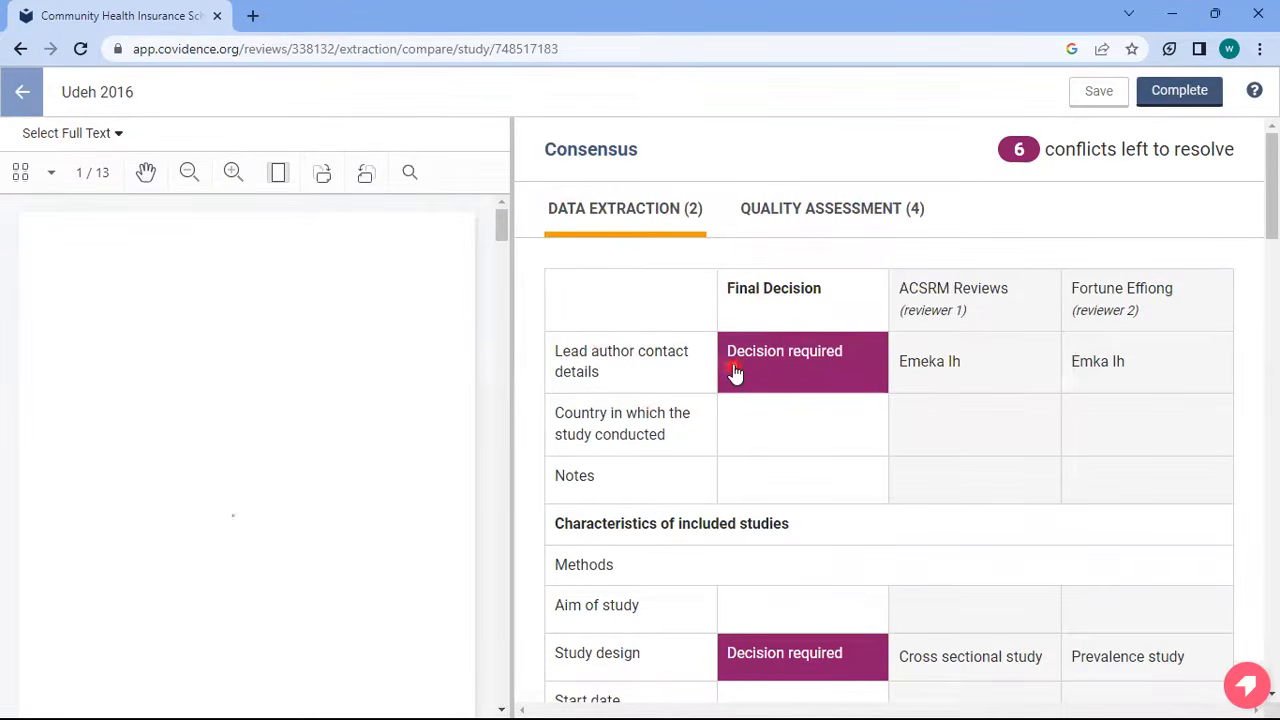
Adopt reviewer 1's High judgement for allocation concealment
click(835, 219)
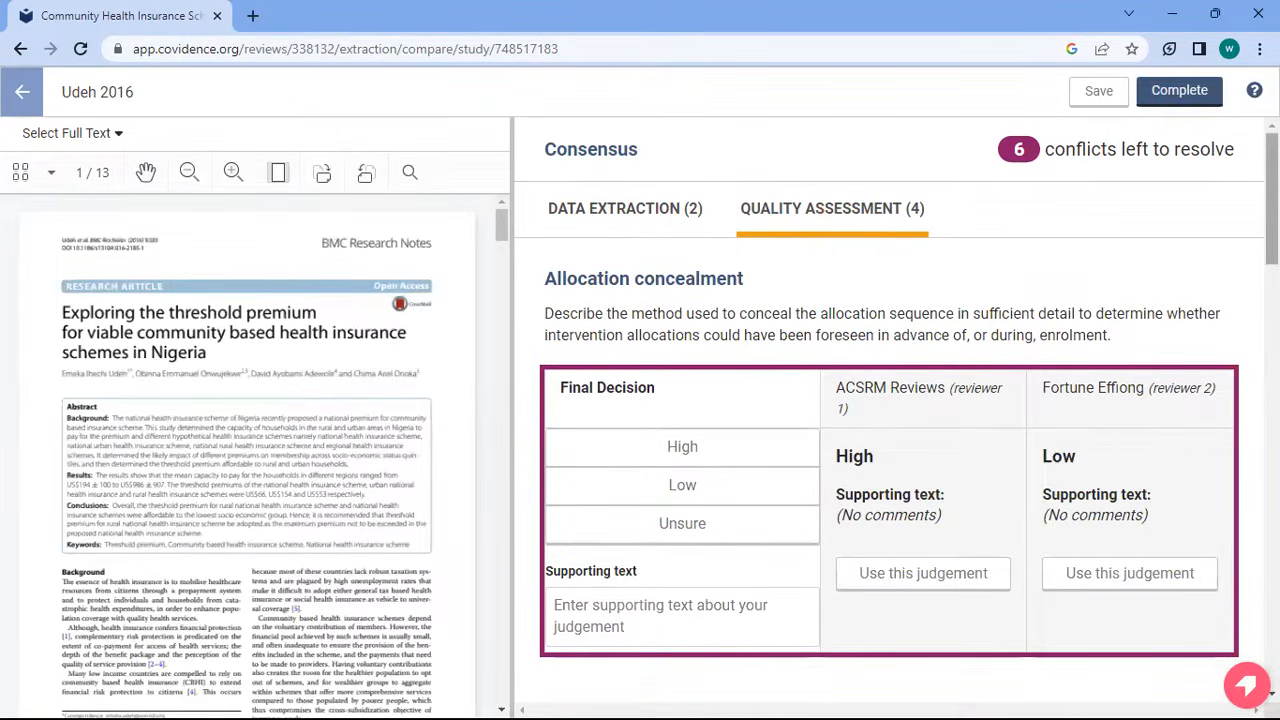
mouse_move(1274, 199)
mouse_down()
mouse_move(1274, 257)
mouse_move(1274, 223)
mouse_up()
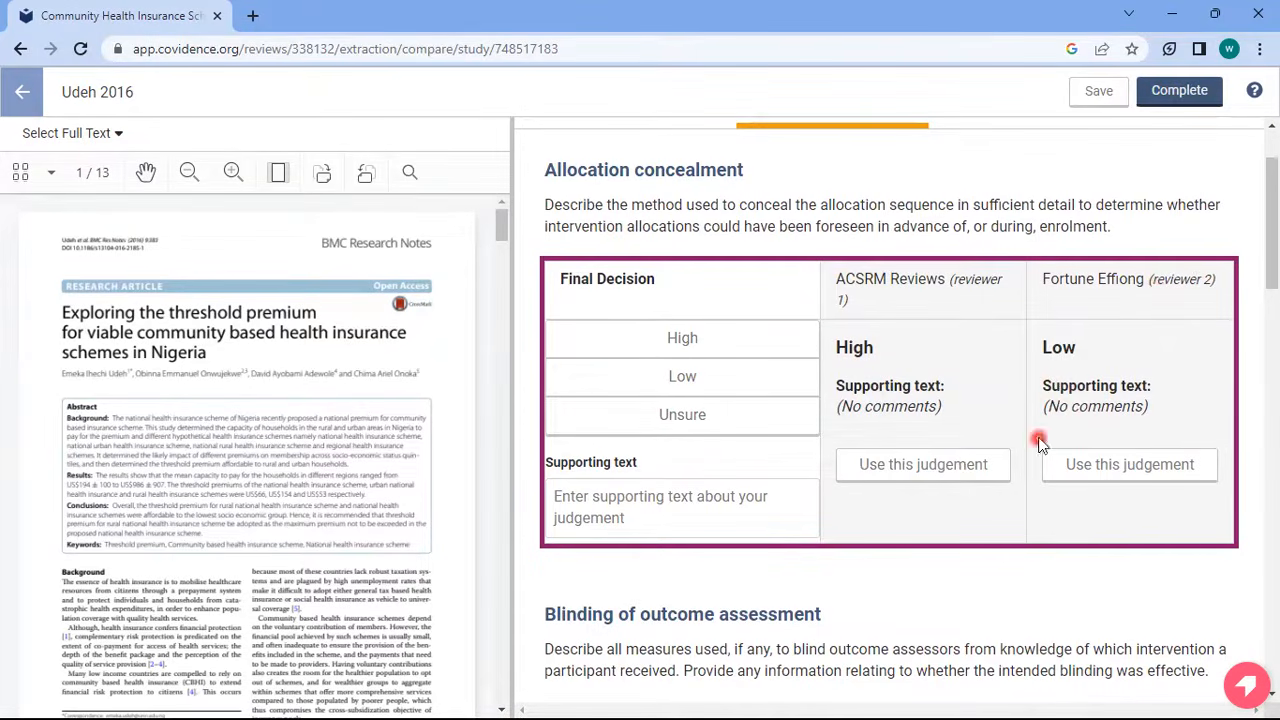
click(923, 465)
drag(1274, 225, 1275, 335)
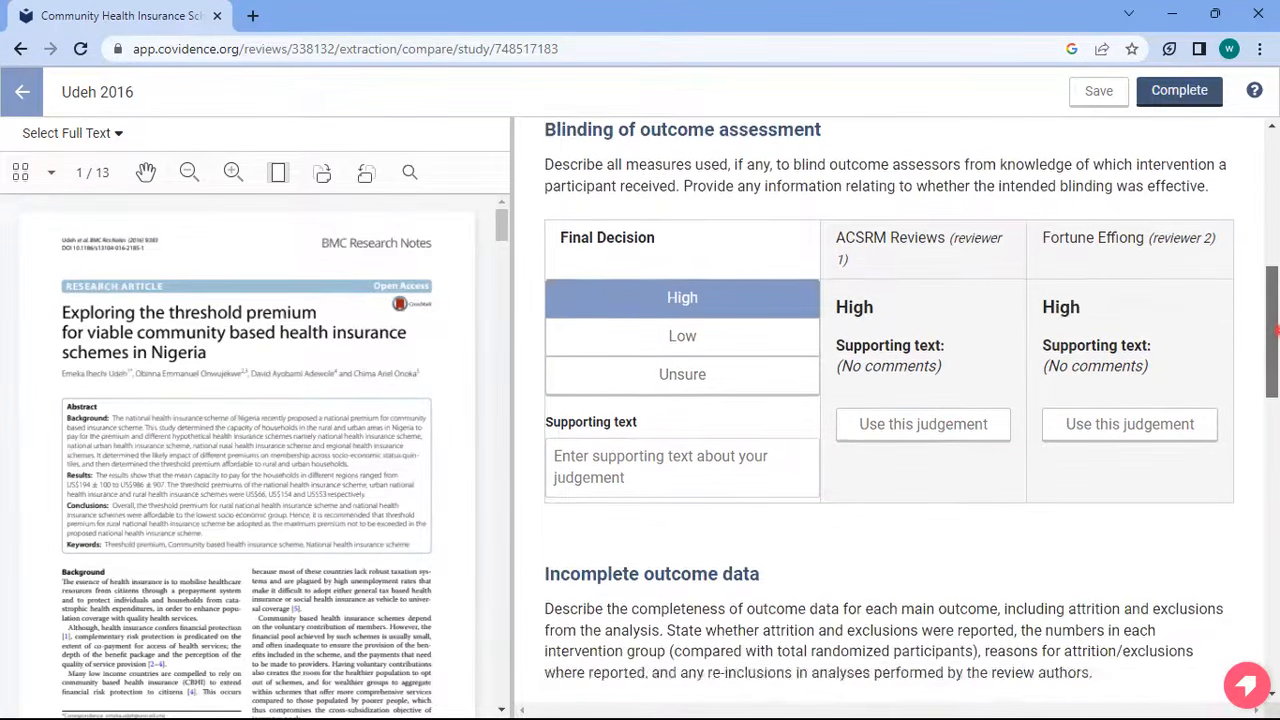
scroll(1245, 285, down, 9)
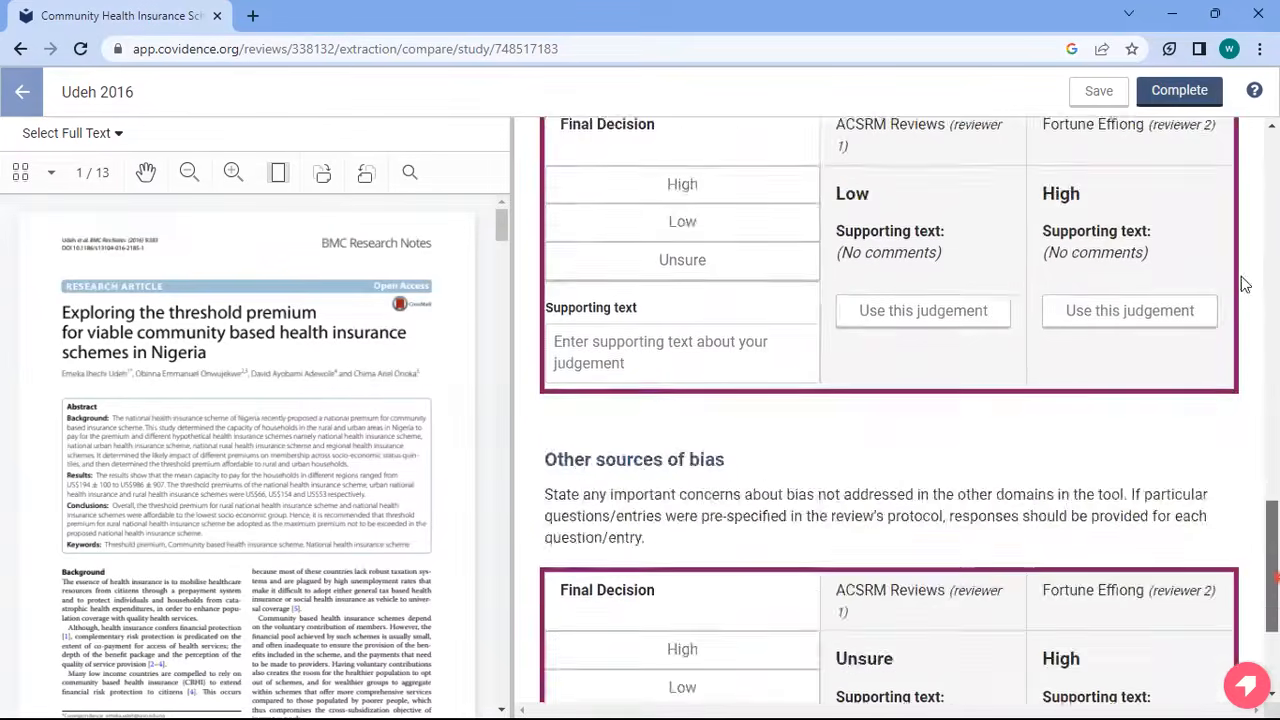
scroll(1245, 285, up, 15)
Take reviewer 1's lead author contact and Cross sectional study as the final extraction values
click(651, 209)
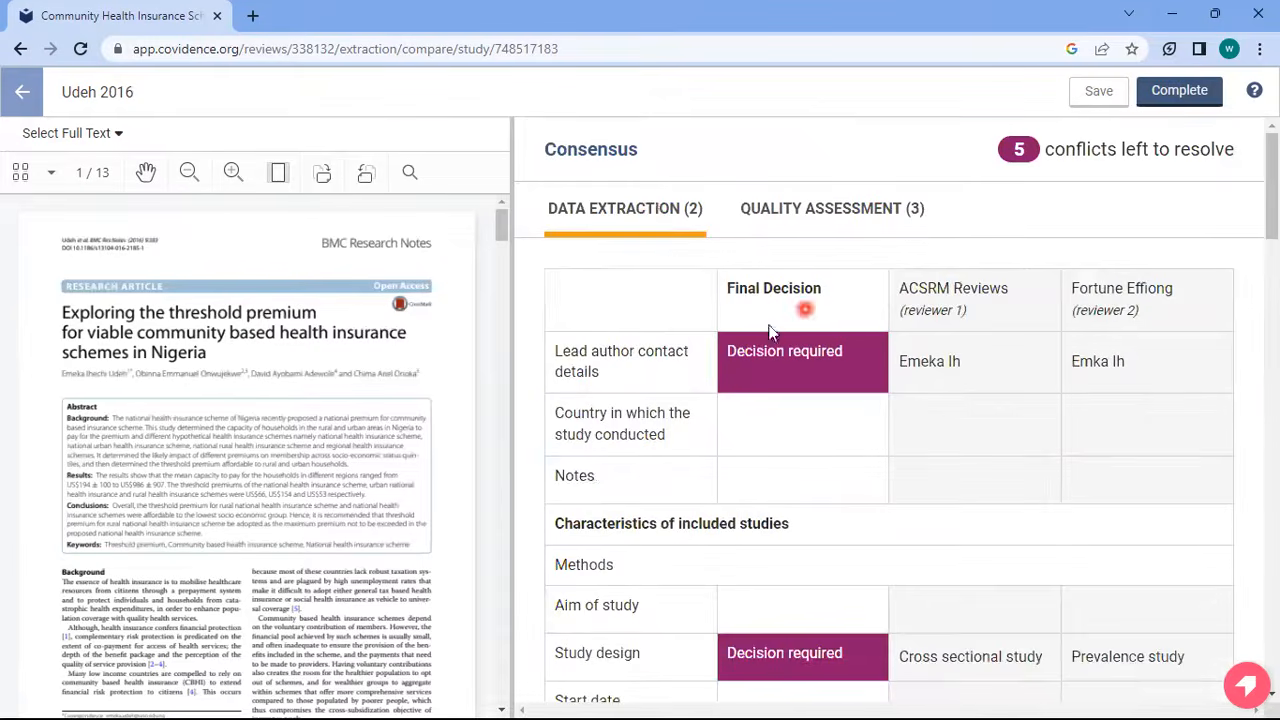
click(747, 358)
click(638, 373)
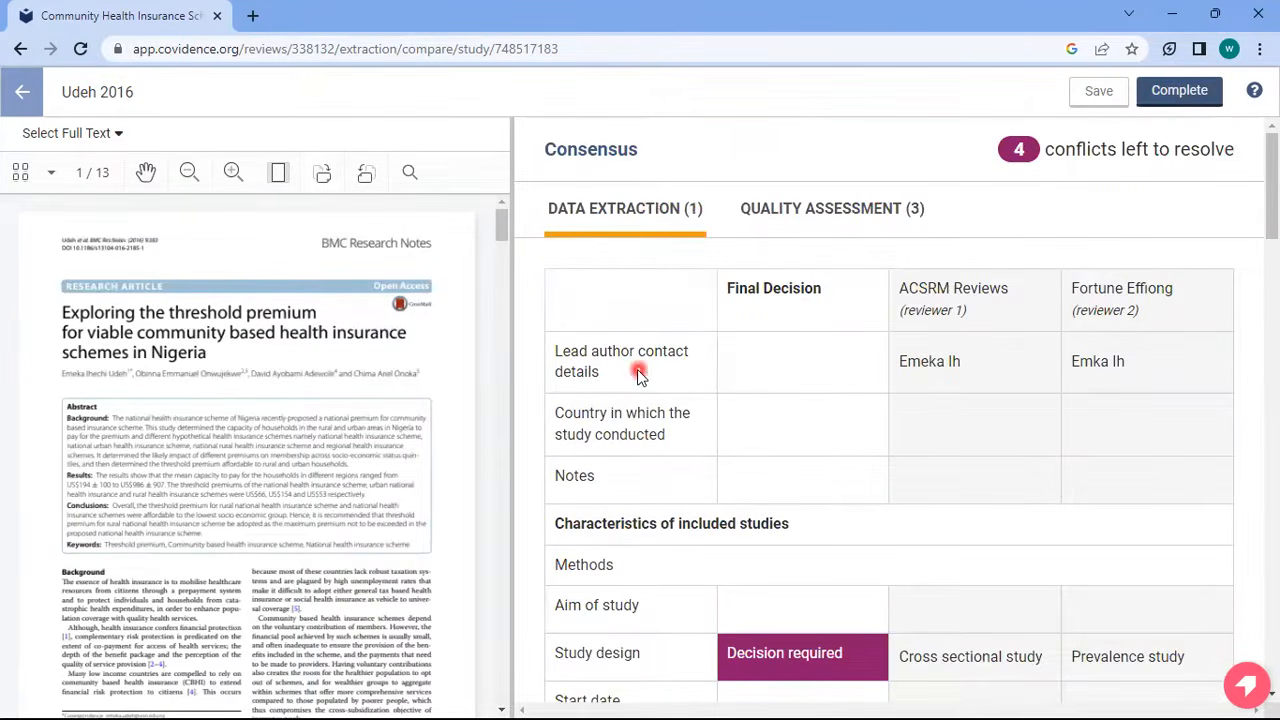
click(1001, 366)
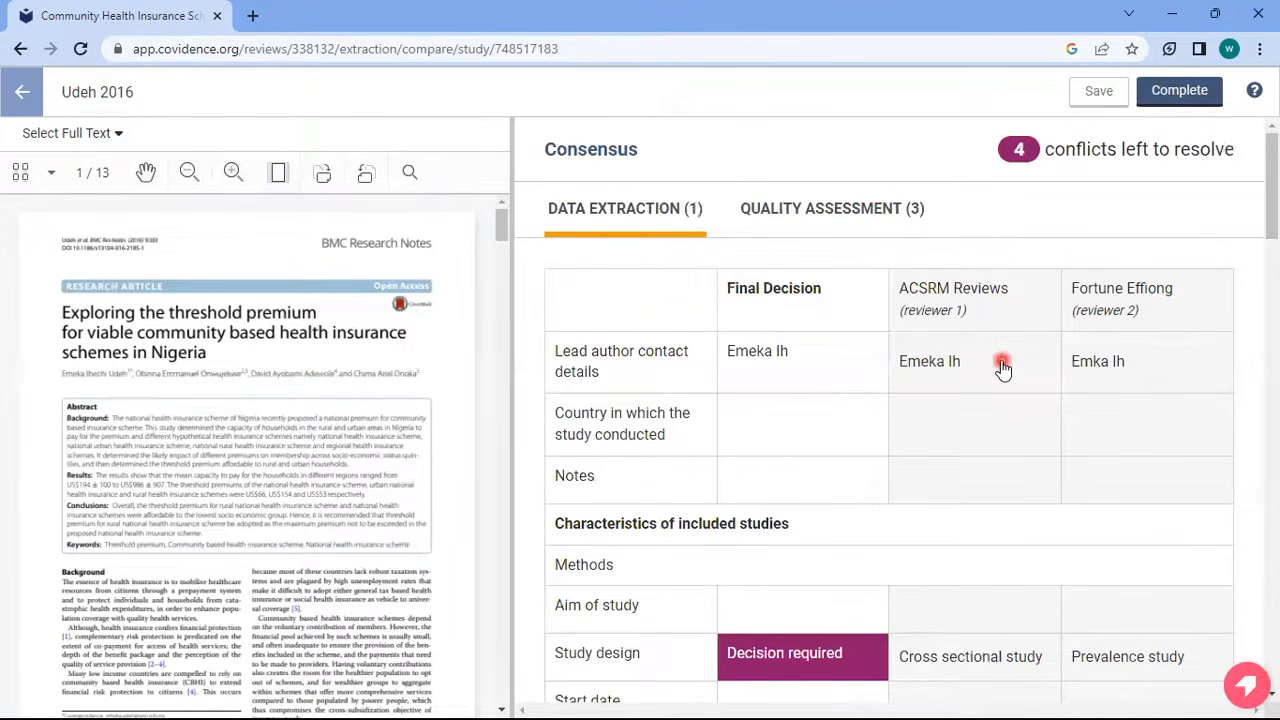
scroll(1080, 258, down, 5)
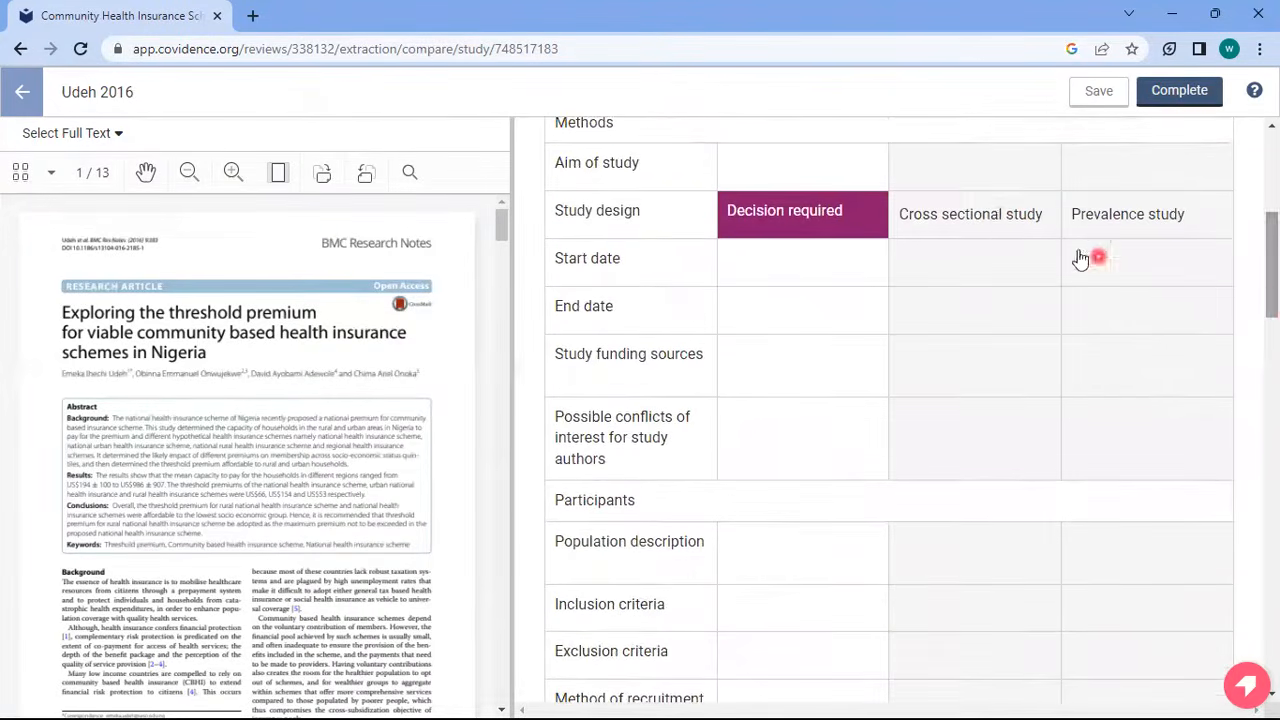
click(1000, 223)
click(1270, 173)
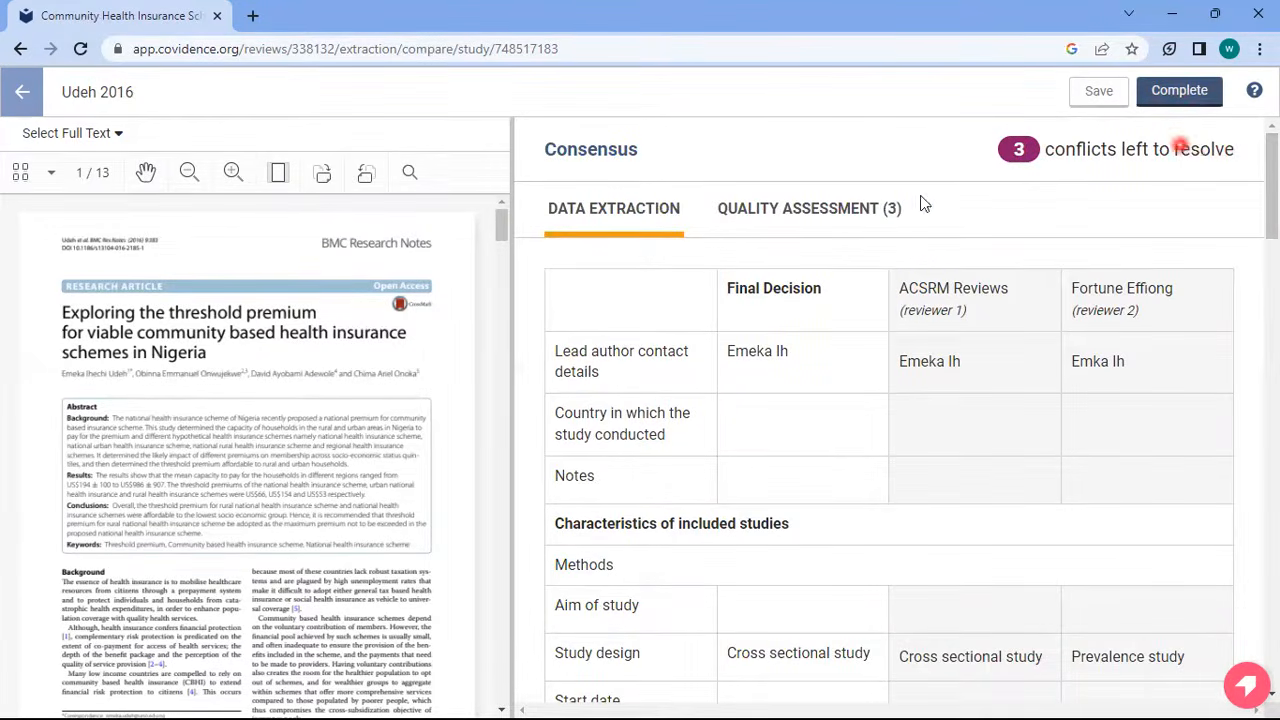
Change the allocation concealment decision to reviewer 2's Low and finish the consensus
click(886, 208)
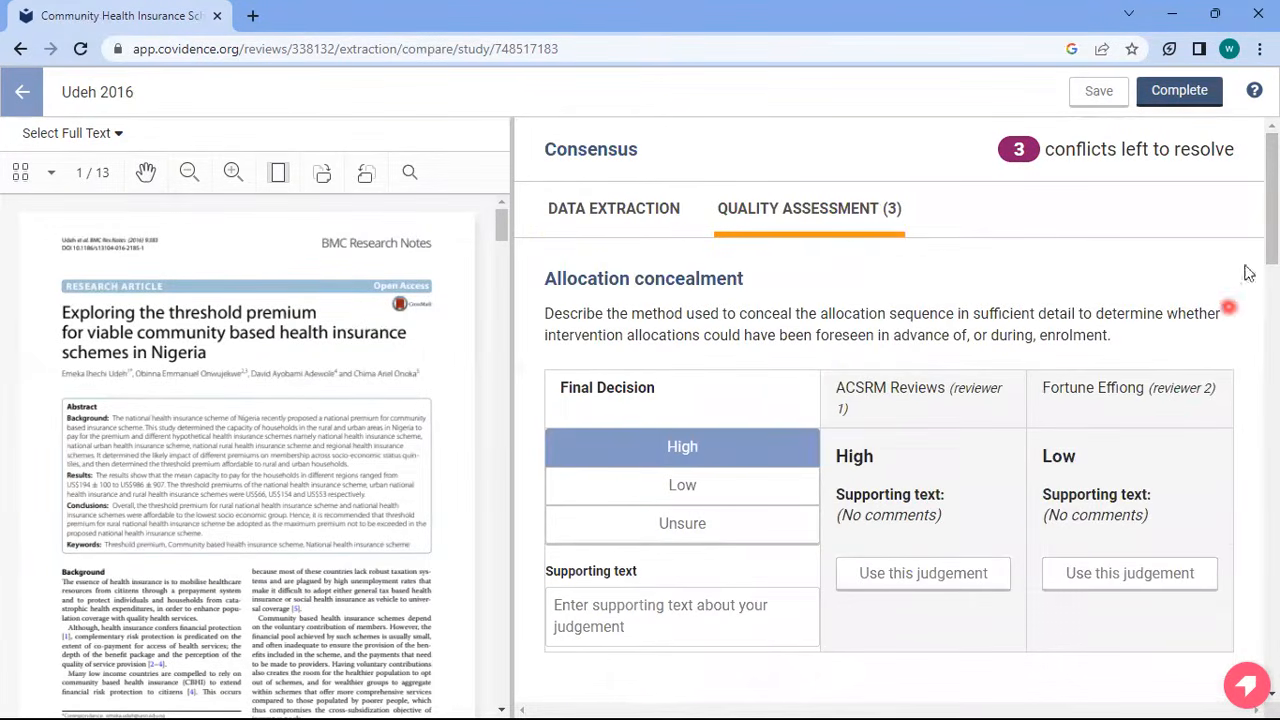
click(1120, 573)
click(1170, 91)
drag(1276, 448, 1271, 380)
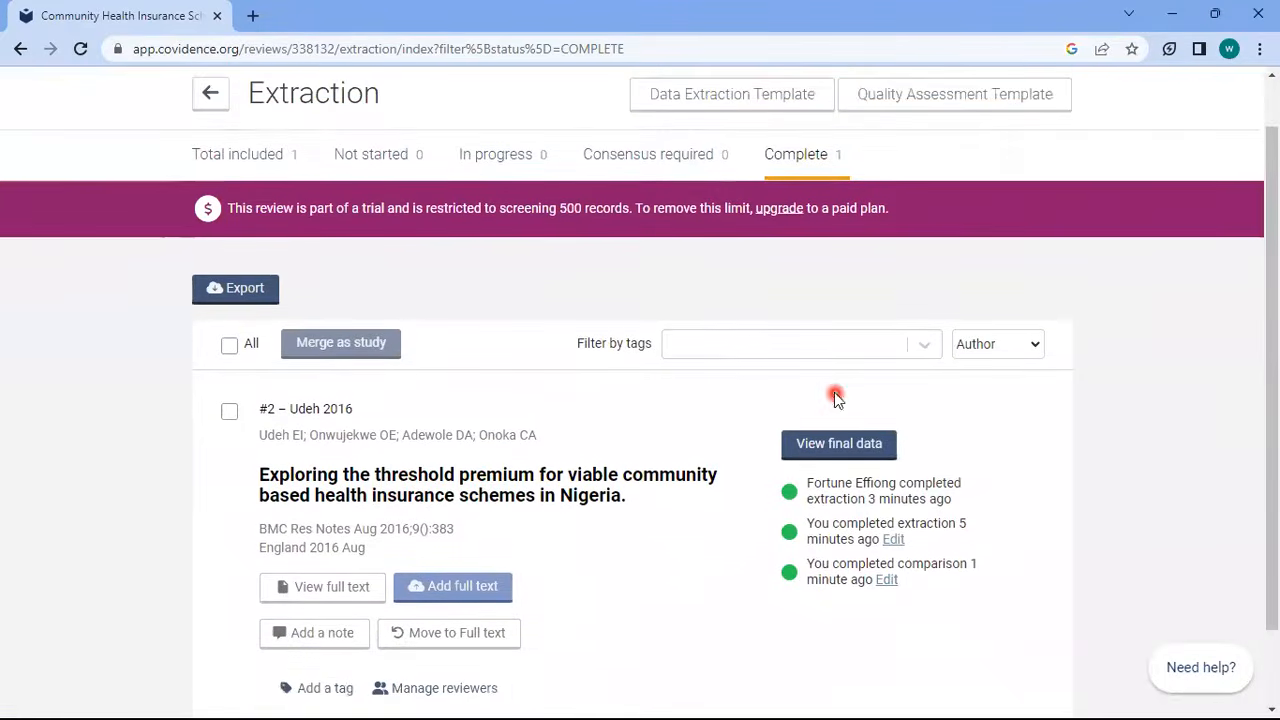
Export 'Data extraction & Quality assessment consensus only' as CSV and download the file
click(237, 289)
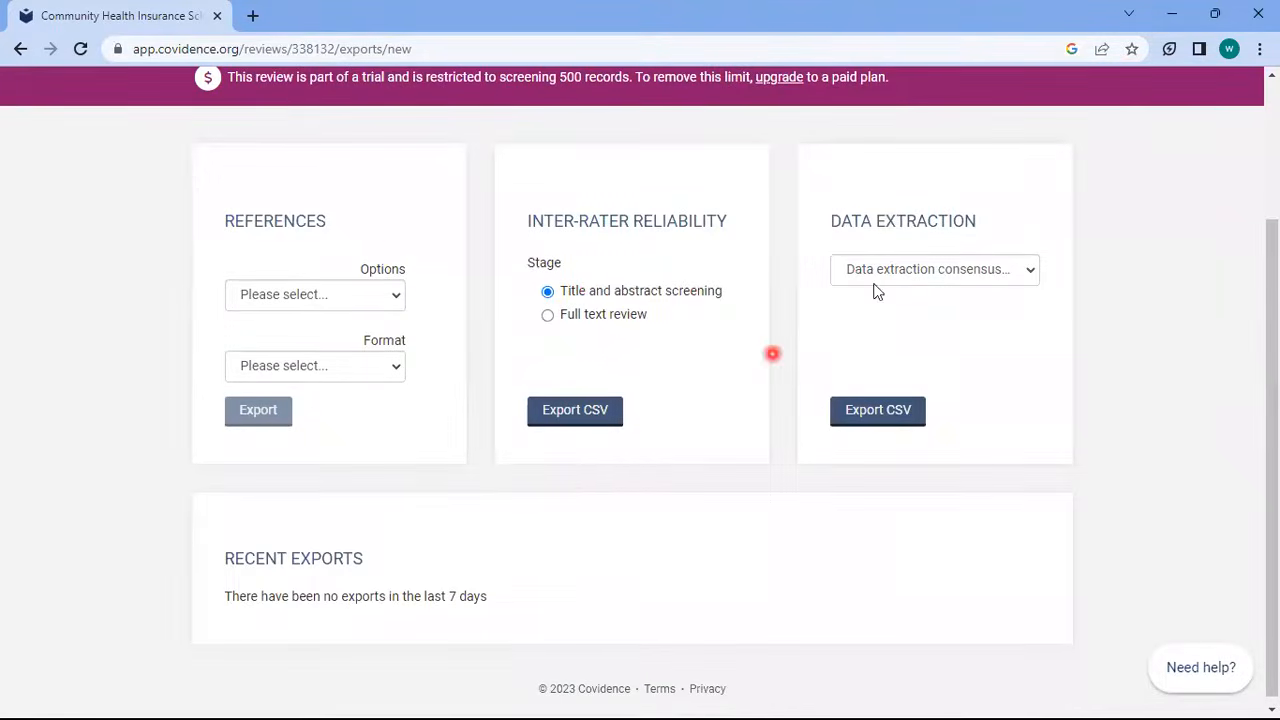
click(1001, 272)
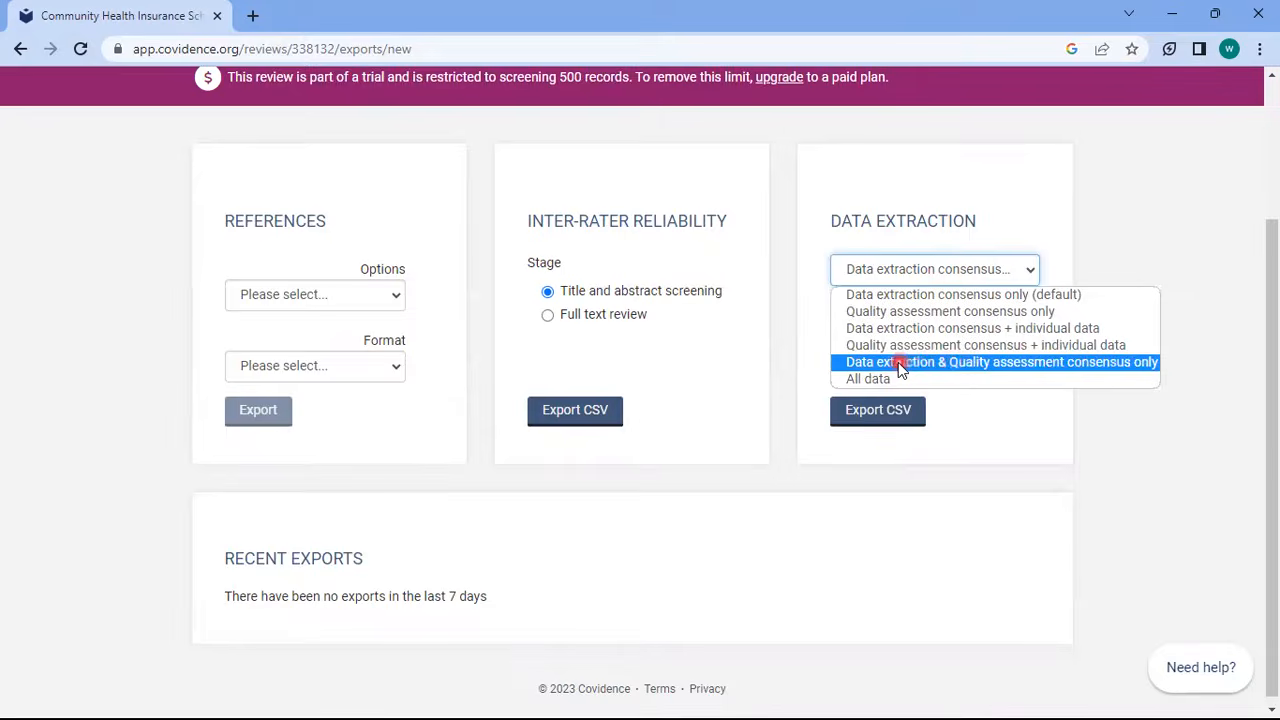
click(1020, 364)
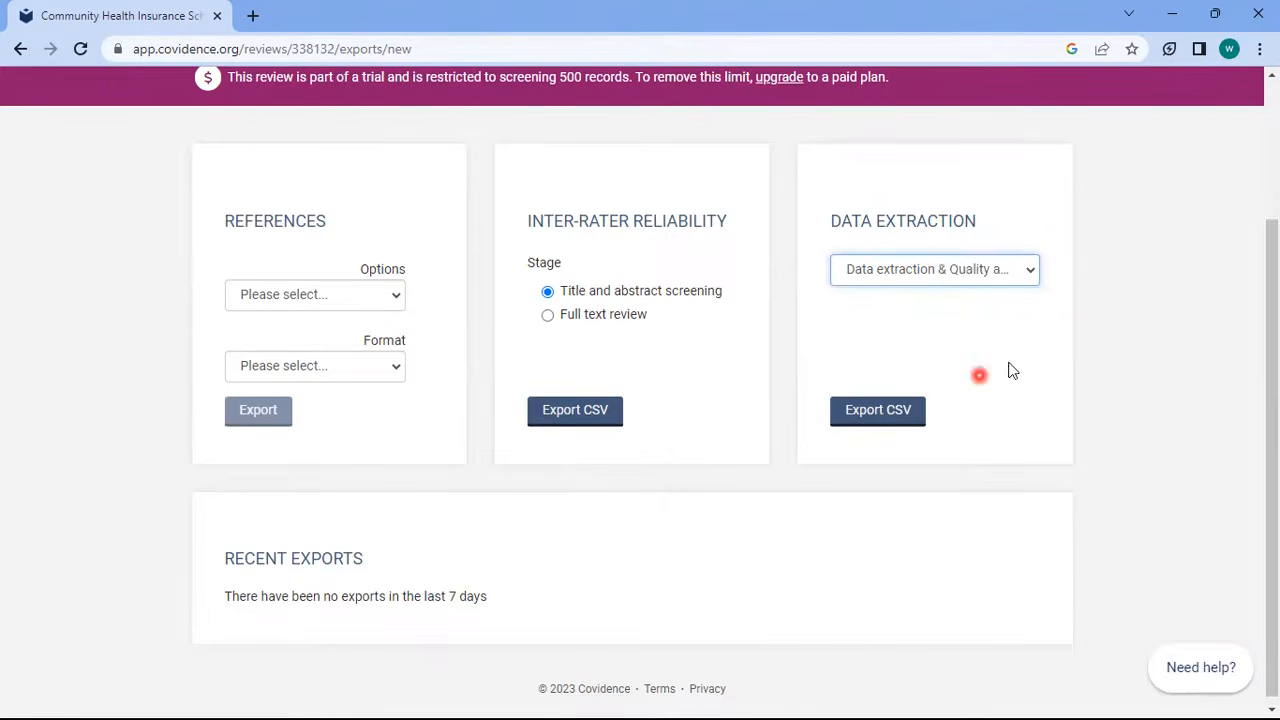
click(858, 414)
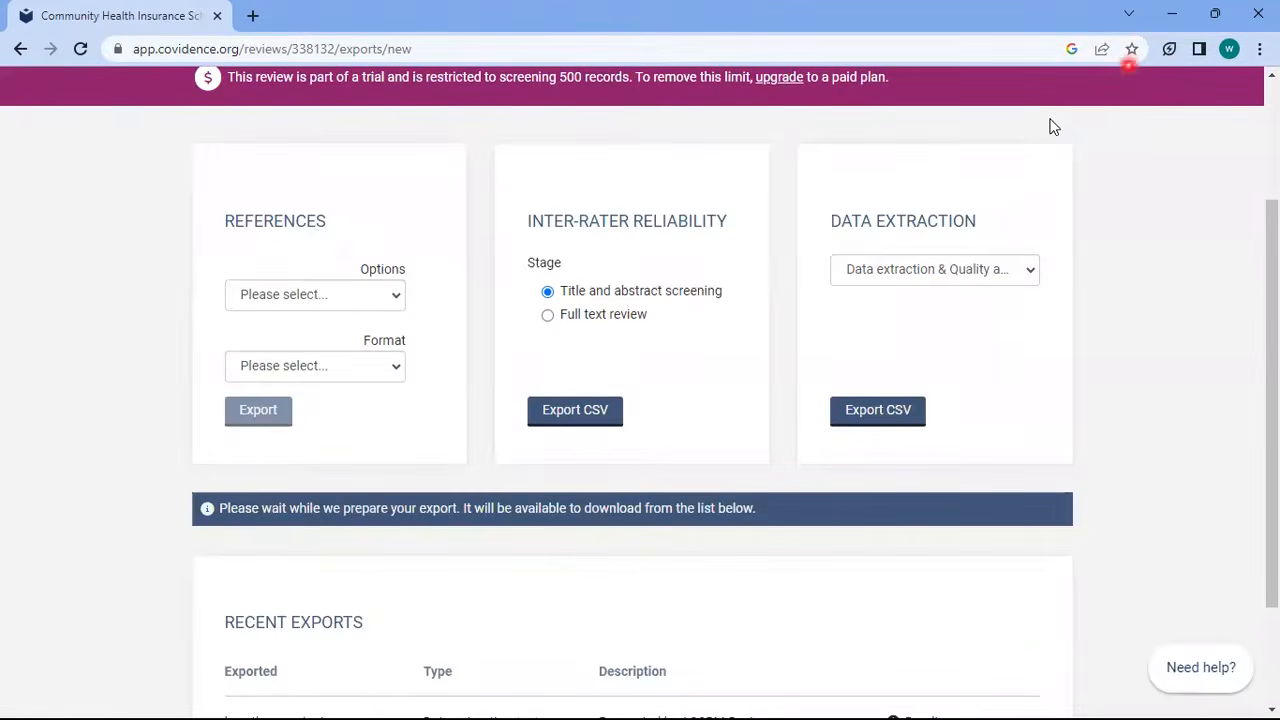
scroll(943, 580, down, 1)
click(940, 578)
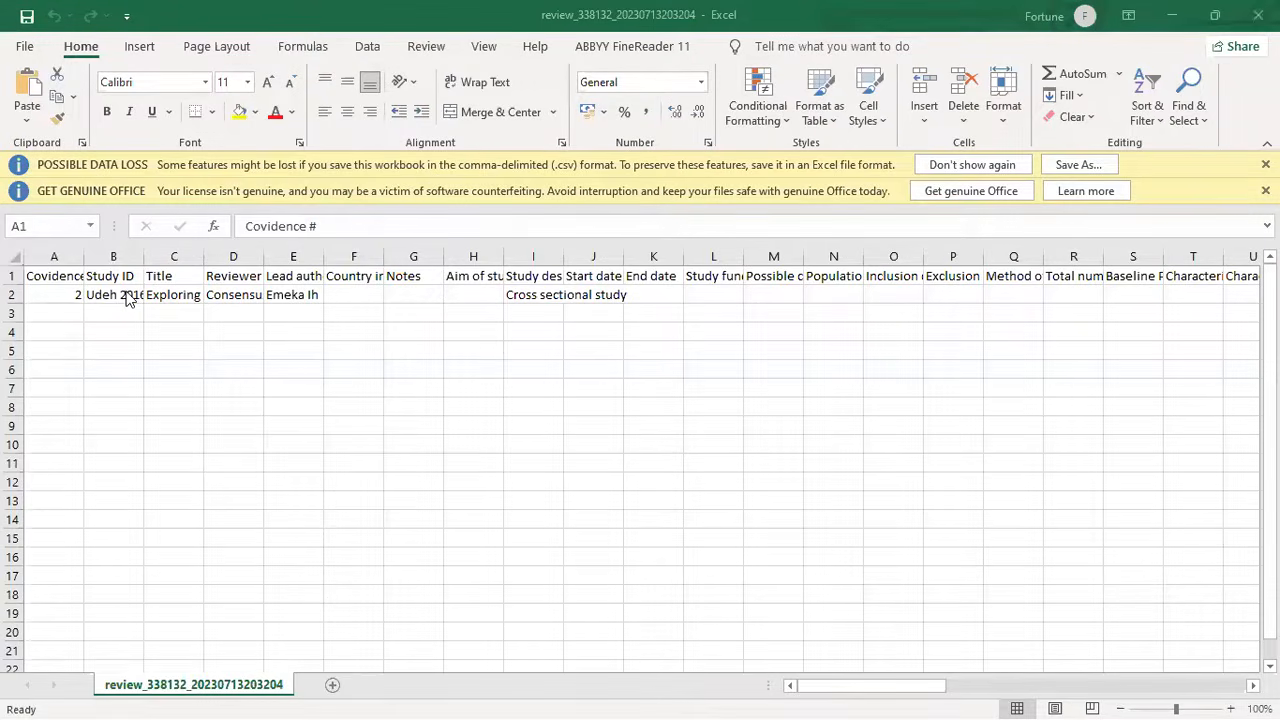
Check the CSV's Study ID, reviewer, country and risk-of-bias values across rows 1 and 2
click(124, 286)
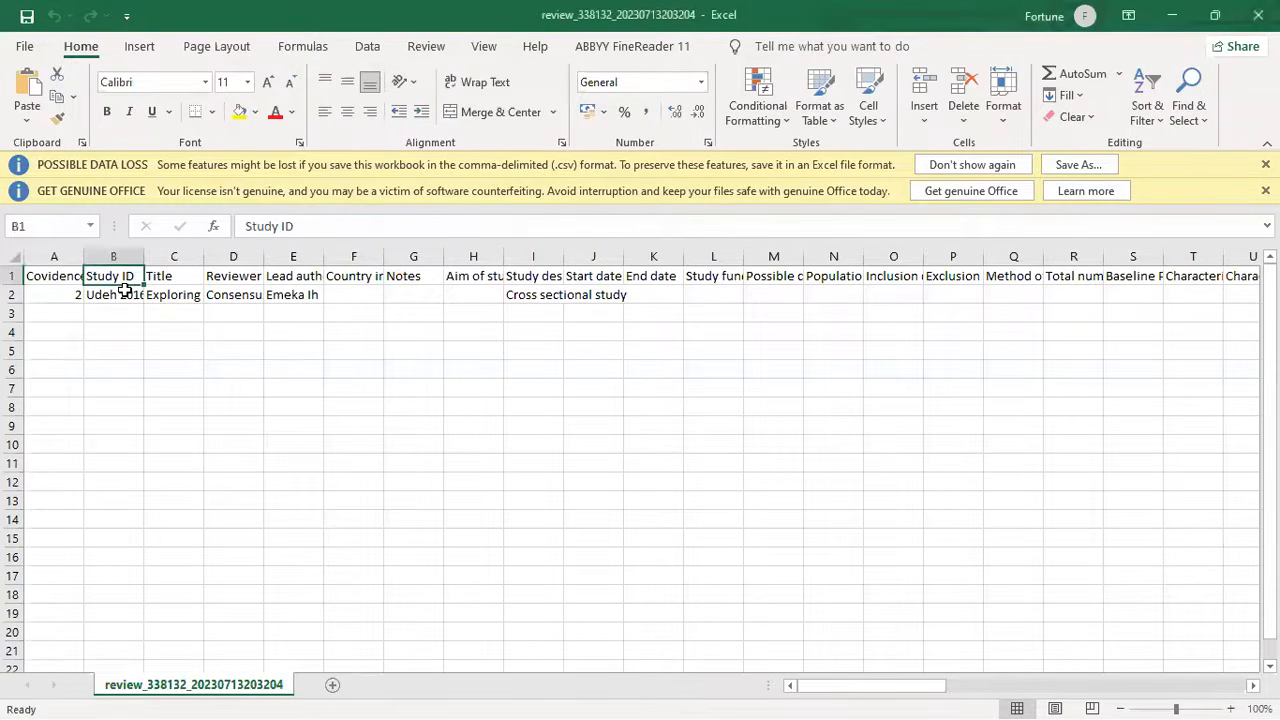
key(Down)
key(Up)
key(Right)
key(Right)
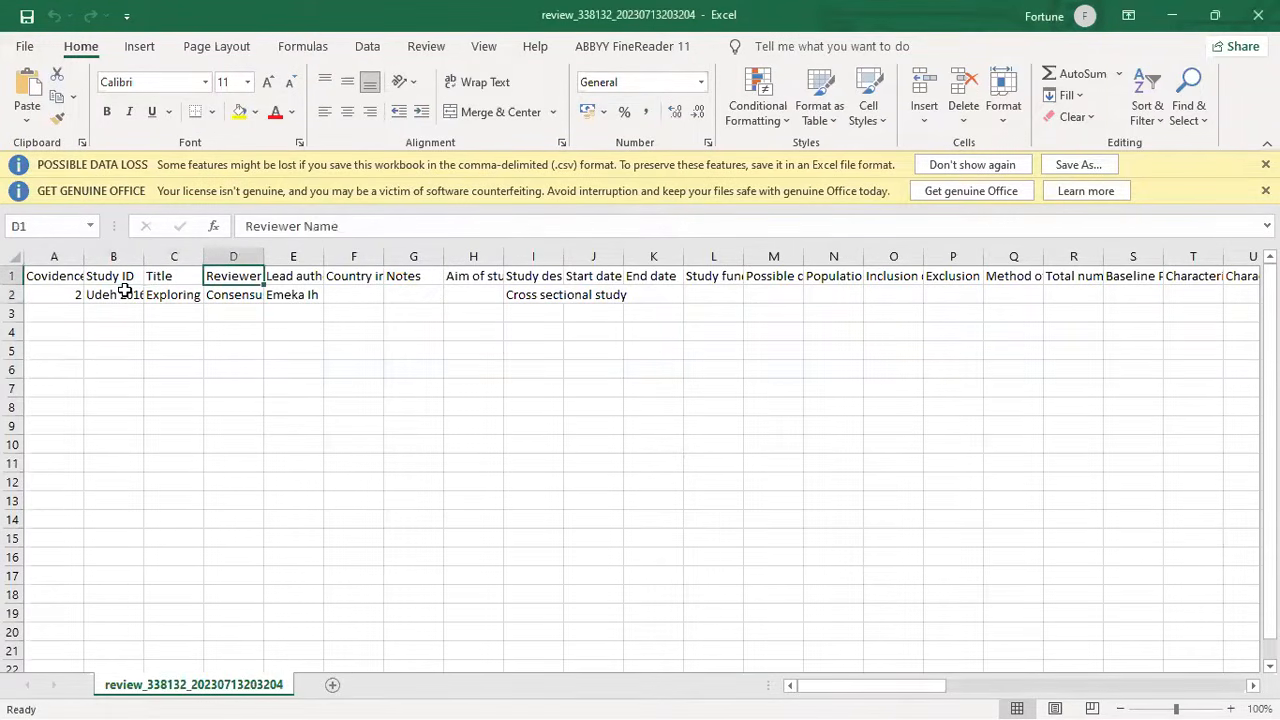
key(Down)
key(Up)
key(Left)
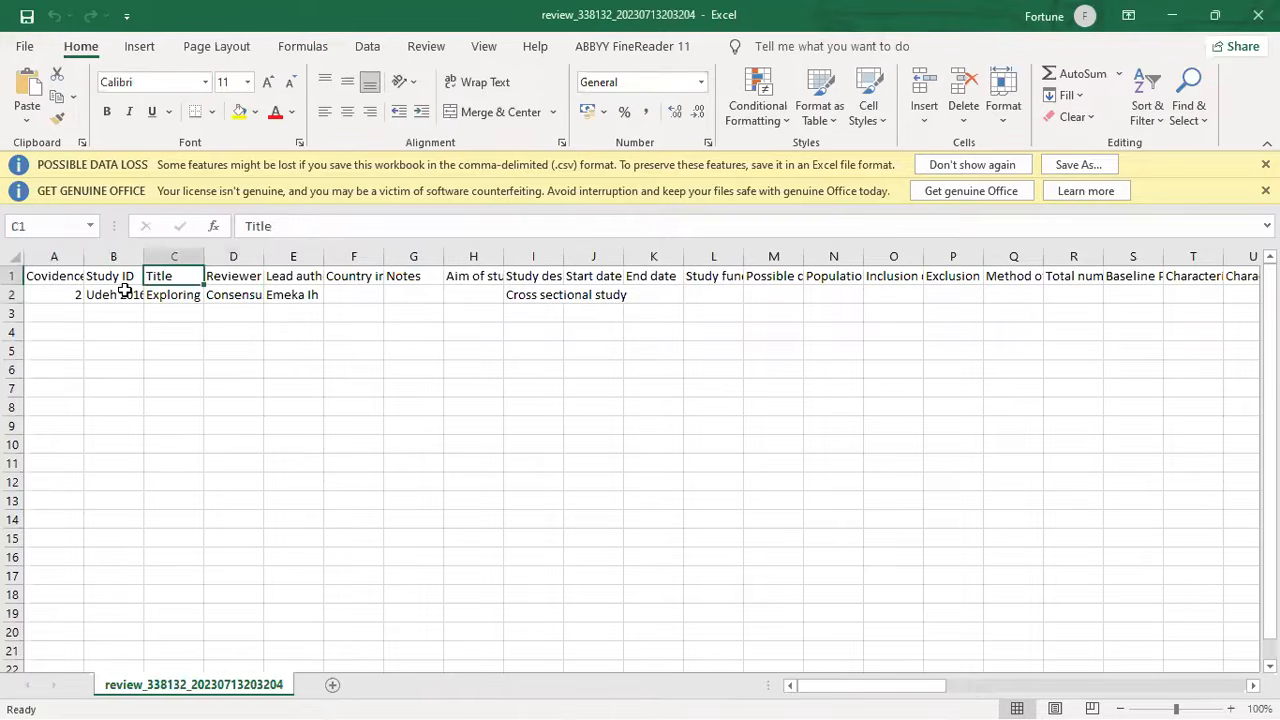
key(Left)
key(Left)
key(Right)
key(Right)
key(Right)
key(Right)
key(Right)
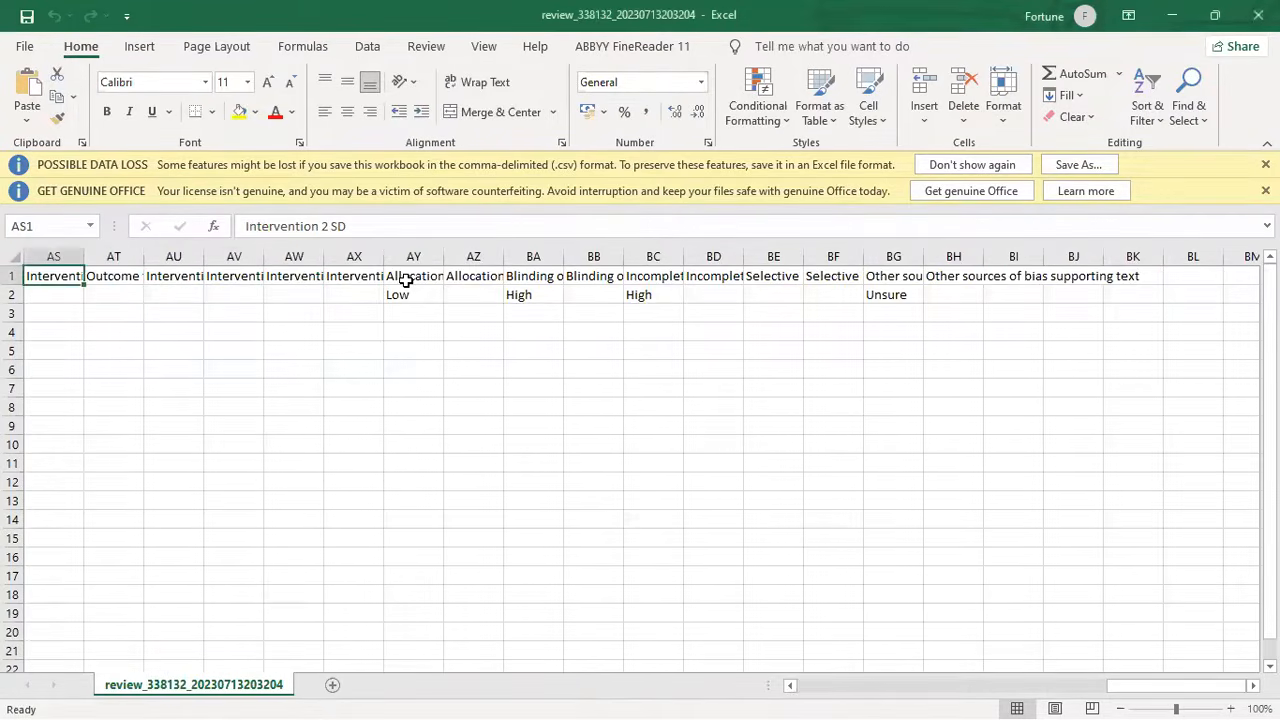
key(Right)
key(Right)
key(Right)
key(Right)
key(Right)
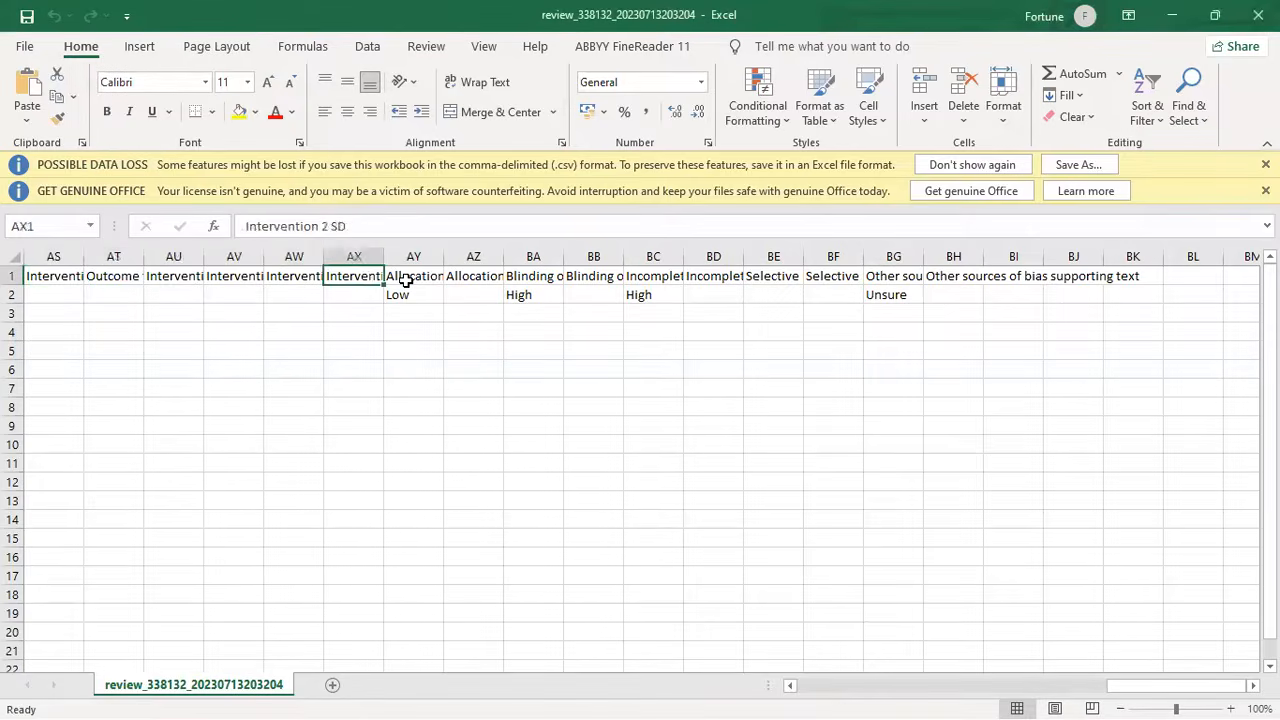
key(Right)
key(Down)
key(Right)
key(Right)
key(Right)
key(Right)
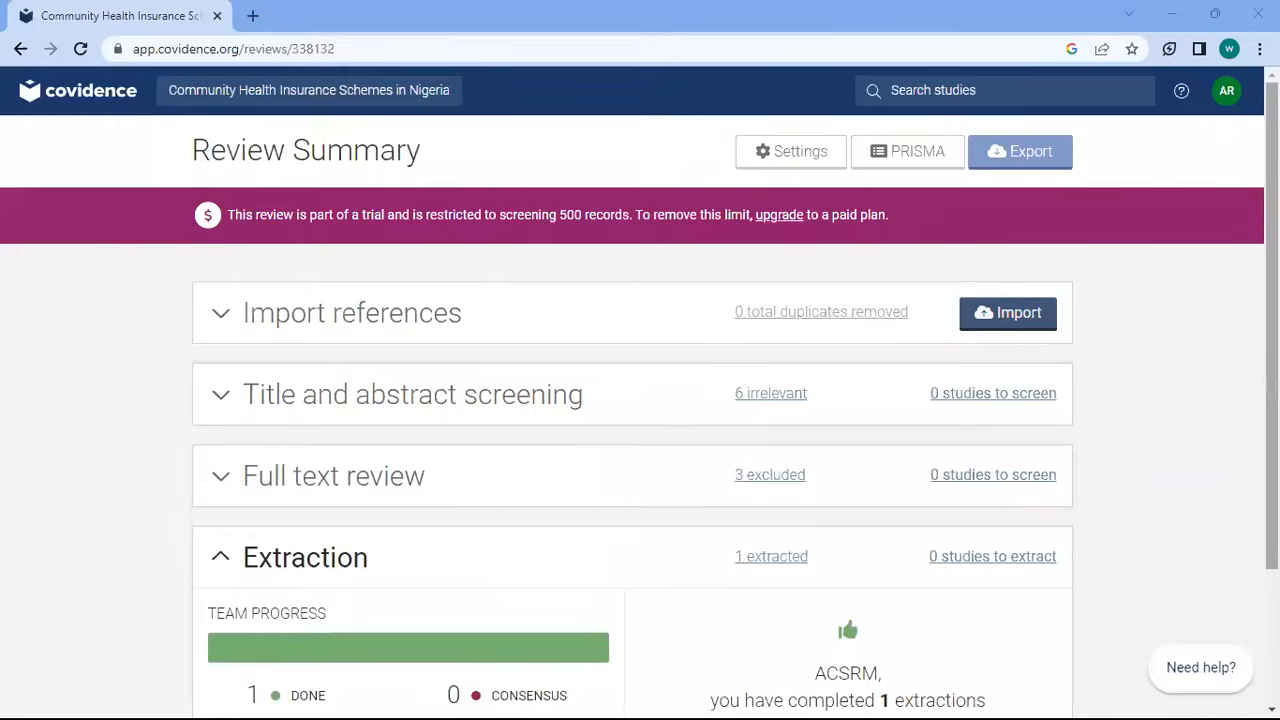
Open the PRISMA flow diagram from the Review Summary page
scroll(983, 263, down, 2)
scroll(983, 263, up, 2)
scroll(1006, 609, down, 2)
scroll(965, 165, up, 2)
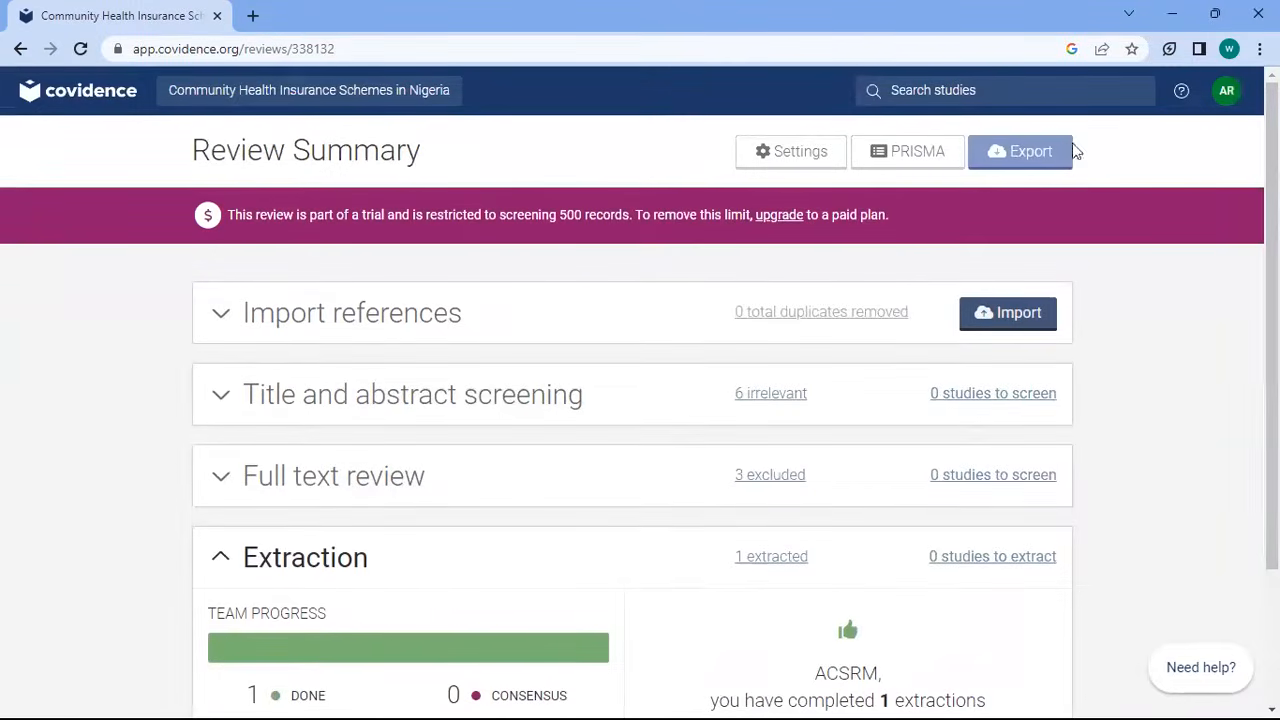
click(940, 162)
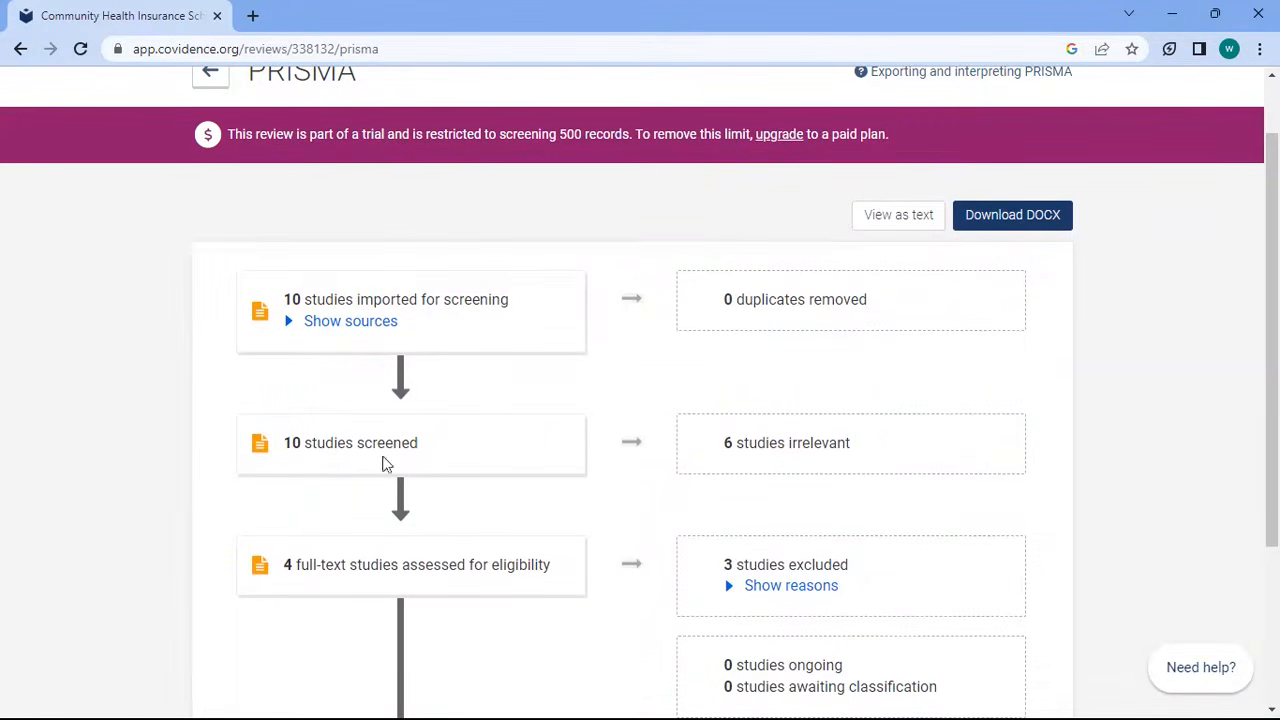
Check the PRISMA diagram down to 1 study included, 0 ongoing, 0 awaiting classification, then return to Review Summary
drag(1272, 315, 1272, 469)
drag(1272, 400, 1272, 220)
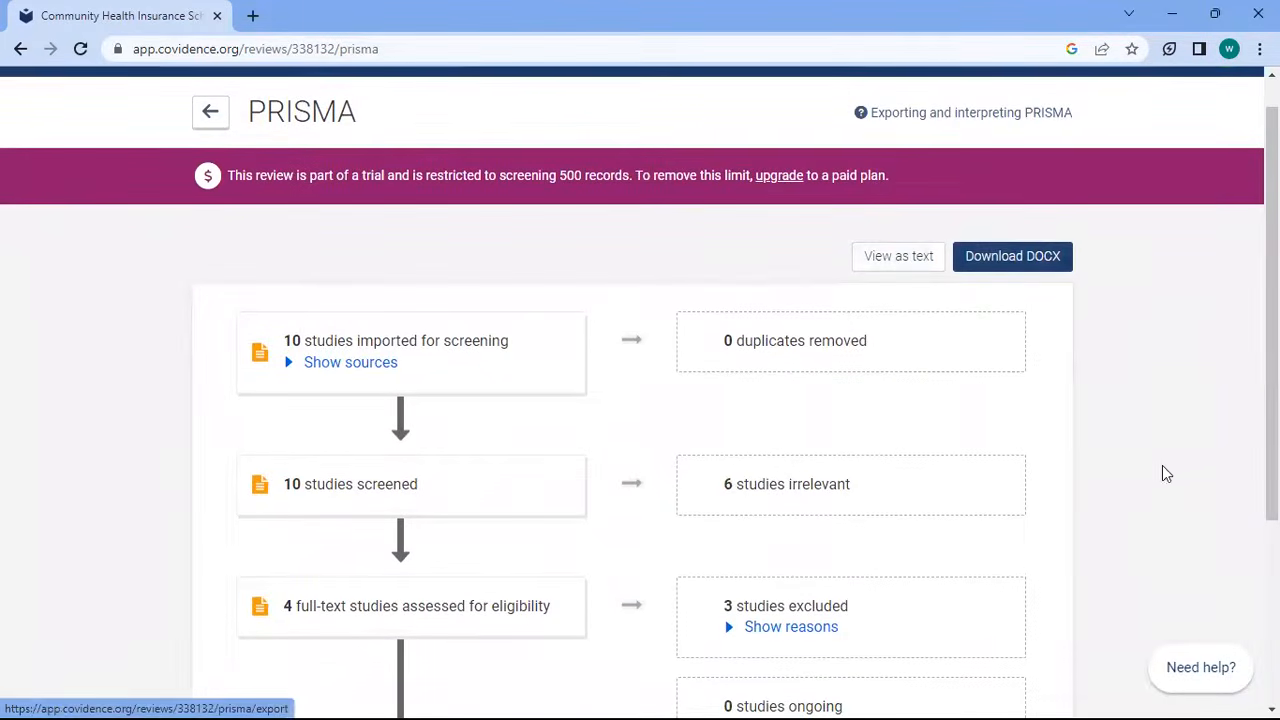
drag(1272, 310, 1272, 280)
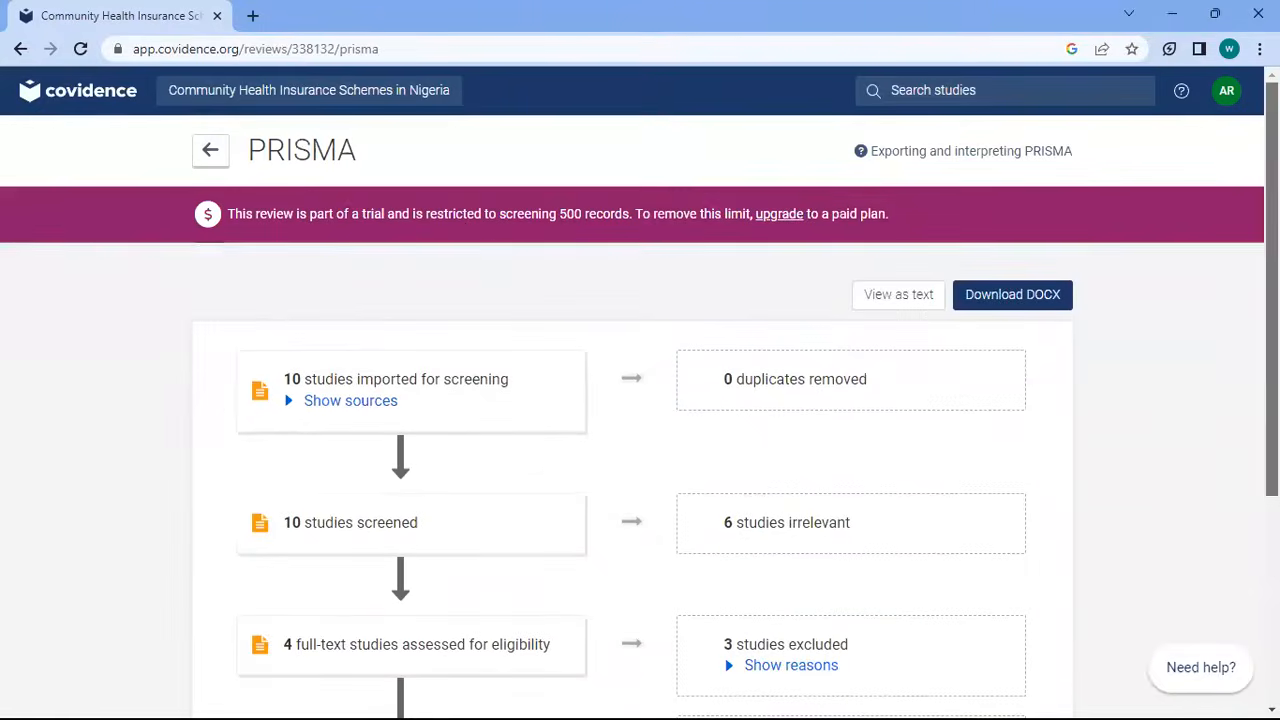
click(212, 152)
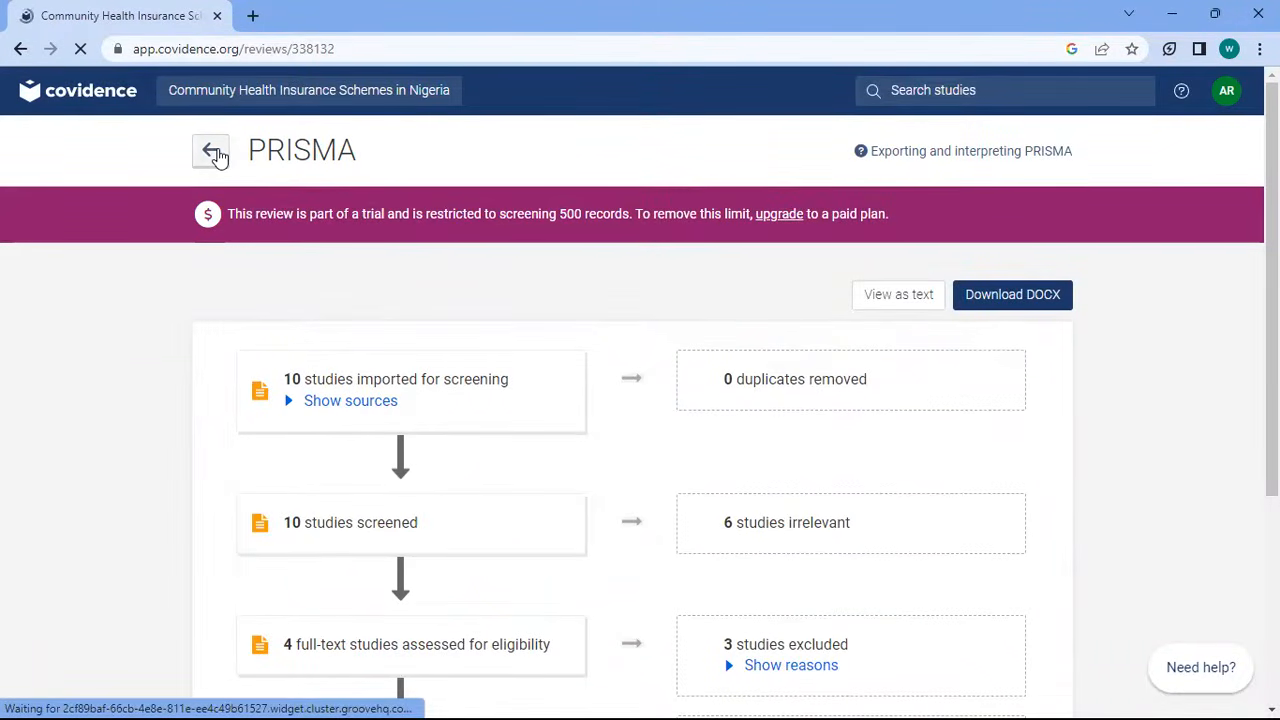